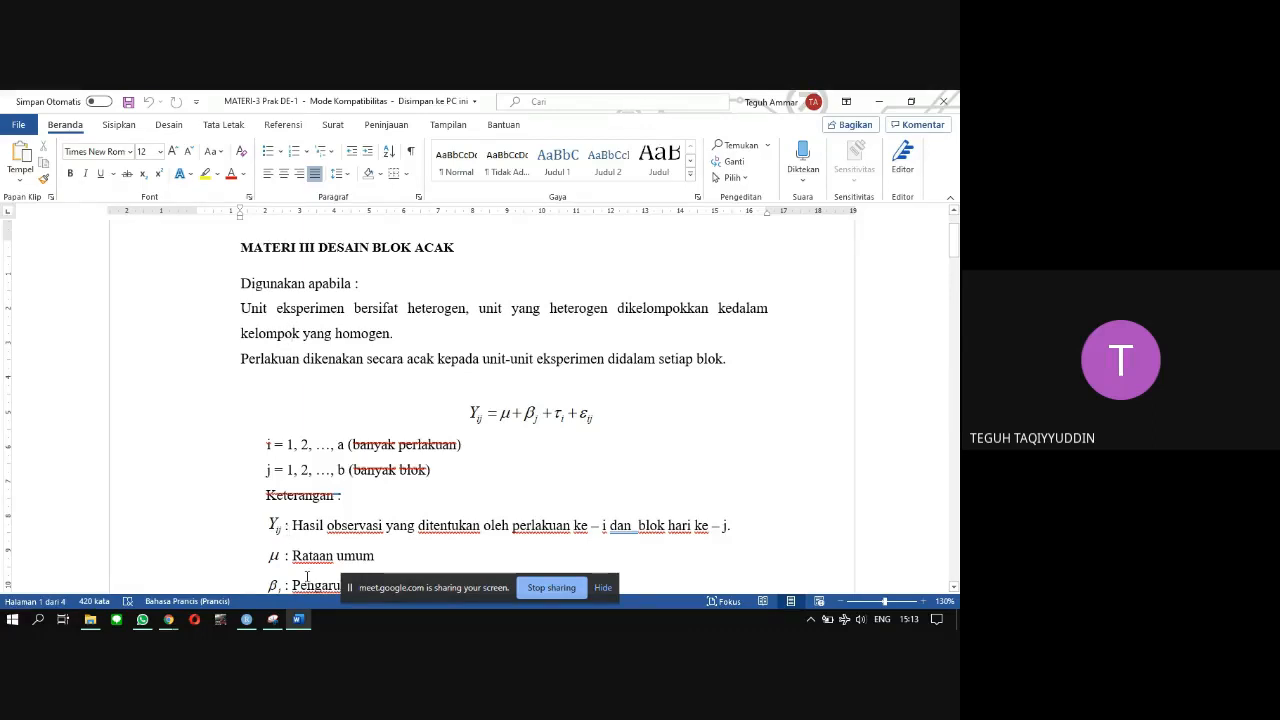
Step: Delete the word "hari" from the block effect description "Pengaruh blok hari ke - j" below the model equation
scroll(431, 497, down, 2)
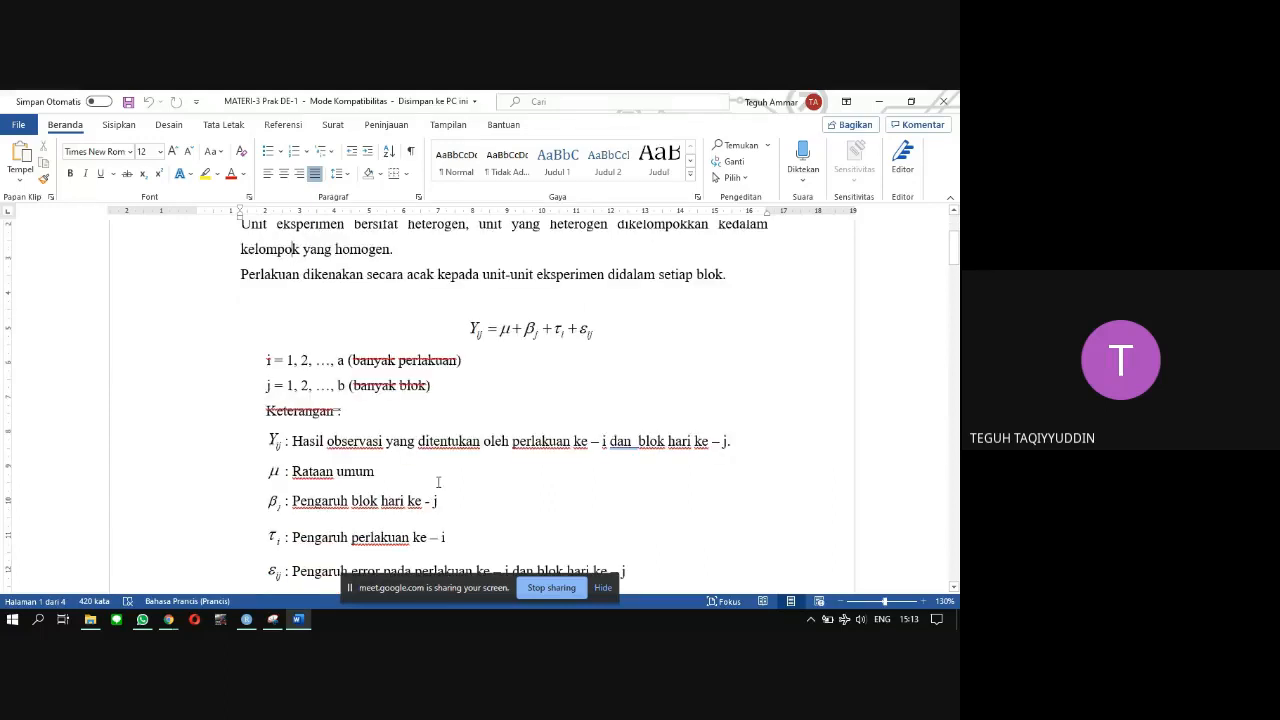
click(538, 335)
click(538, 372)
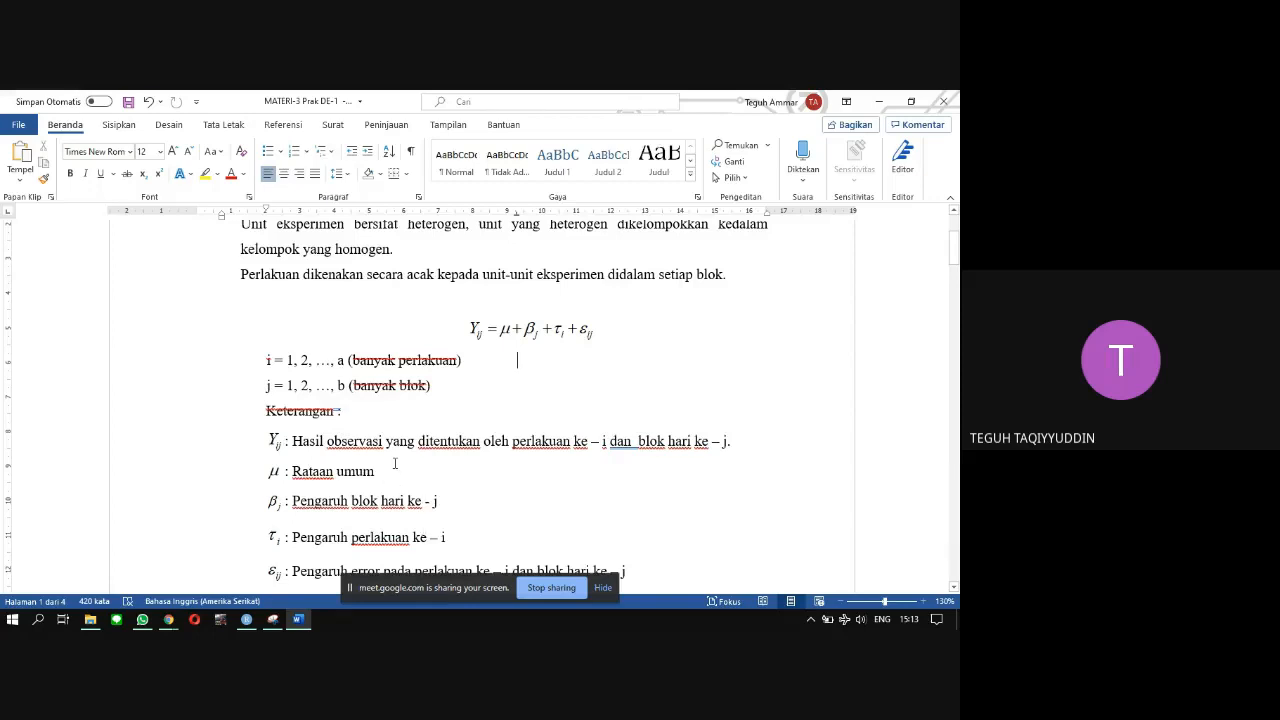
scroll(394, 463, down, 1)
scroll(391, 458, down, 1)
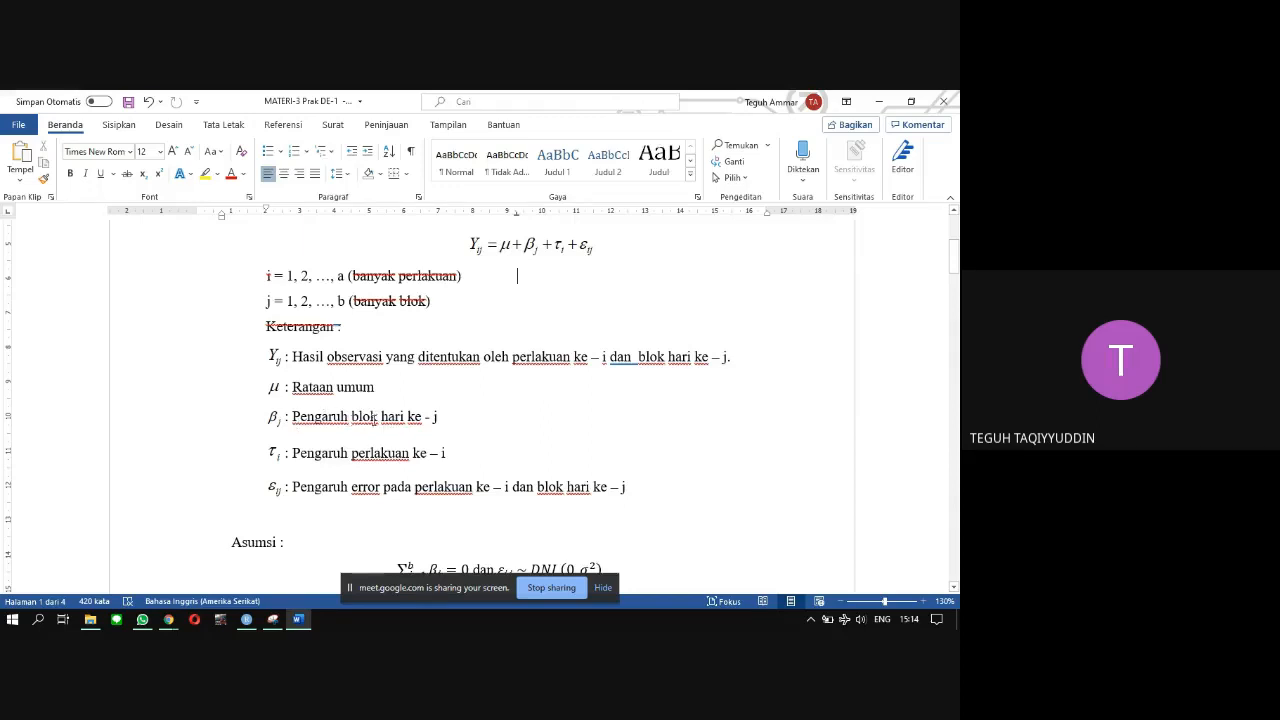
click(402, 420)
key(BackSpace)
key(BackSpace)
key(BackSpace)
key(BackSpace)
key(BackSpace)
Step: Review the model assumptions for fixed and random effects and the hypotheses for testing equality of the treatment means
scroll(284, 457, down, 2)
scroll(290, 465, down, 2)
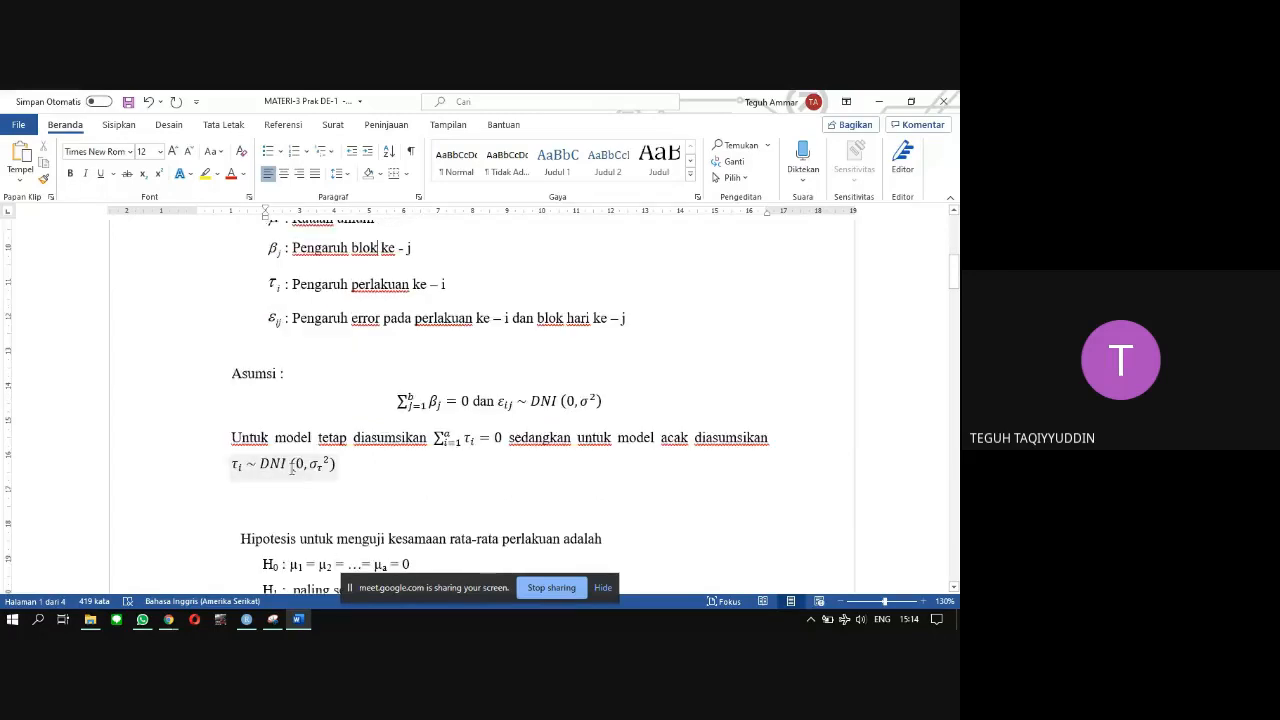
click(407, 412)
text(4)
scroll(353, 479, down, 2)
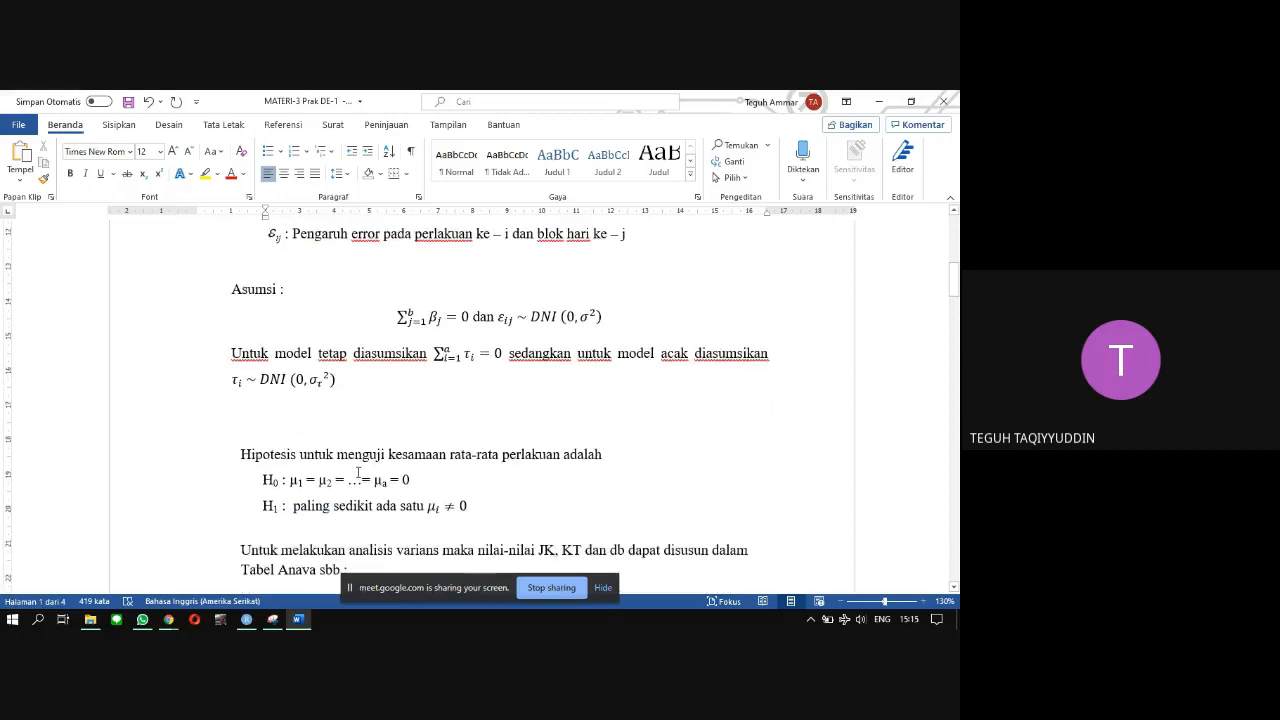
scroll(362, 480, down, 1)
scroll(334, 464, down, 1)
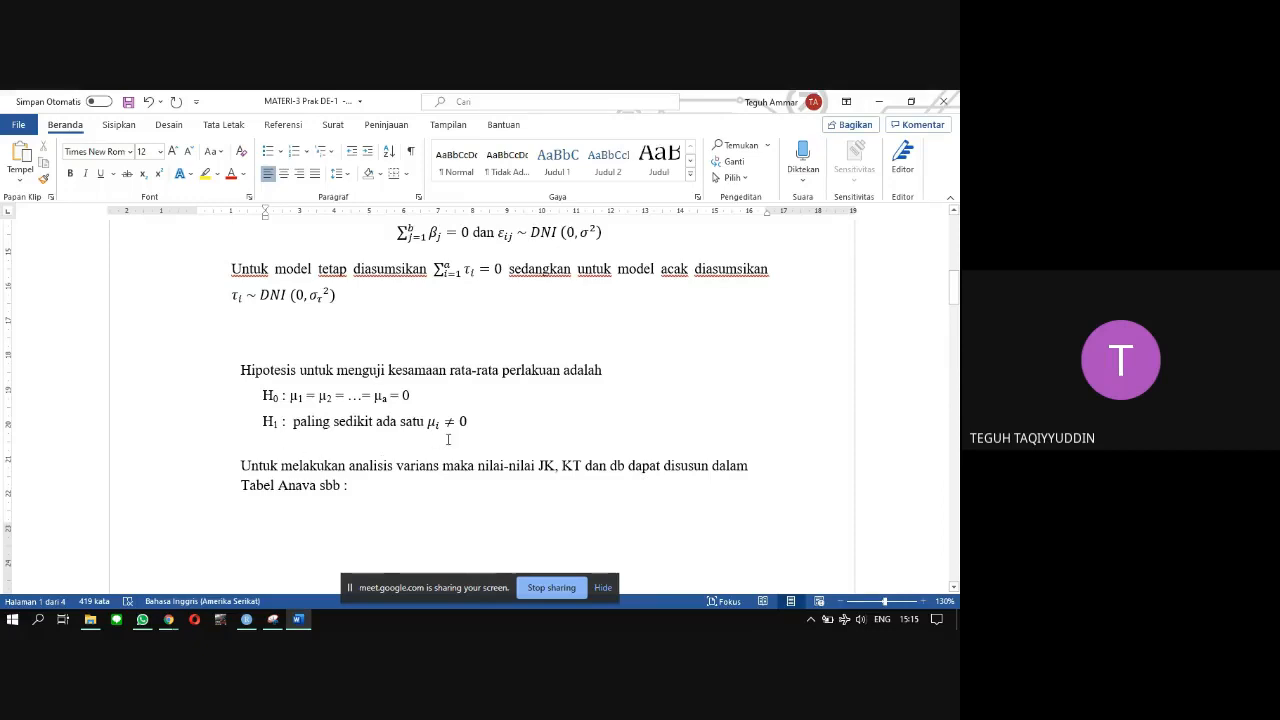
Step: Review the Anava table, the Jumlah Kuadrat formulas, the Uji Perbandingan section and the assembly method example
scroll(431, 471, down, 5)
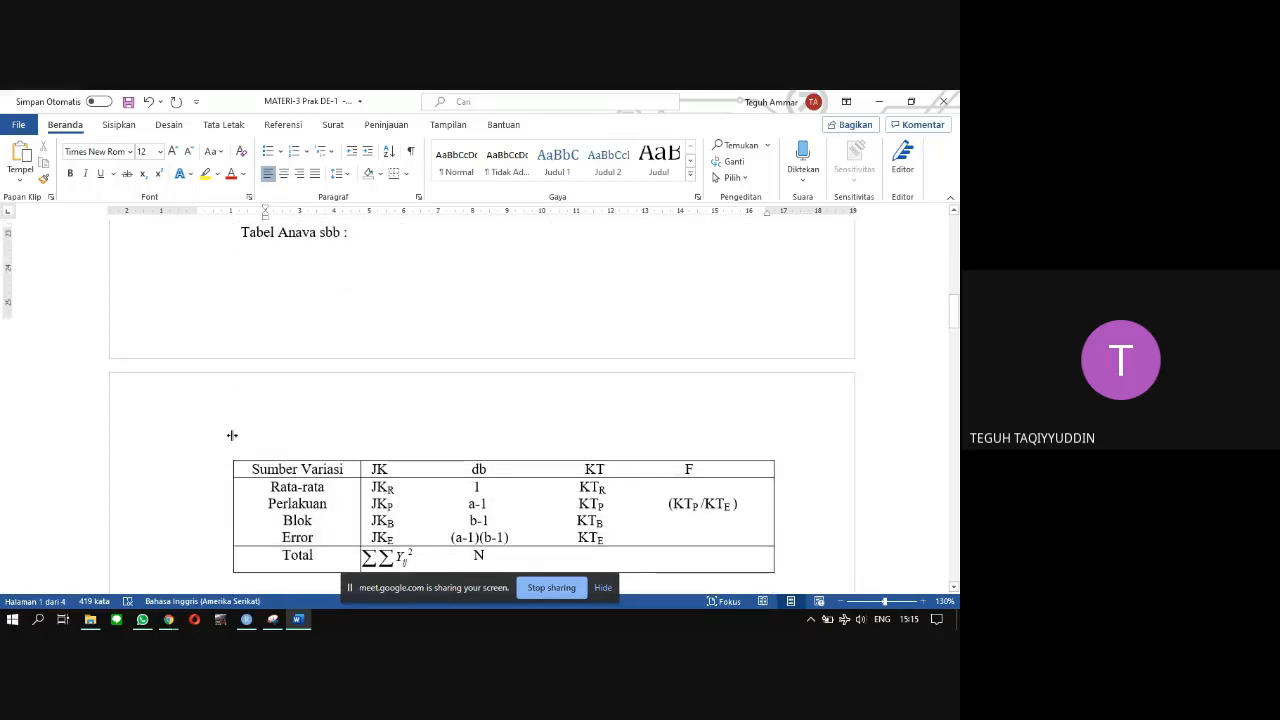
scroll(283, 518, down, 2)
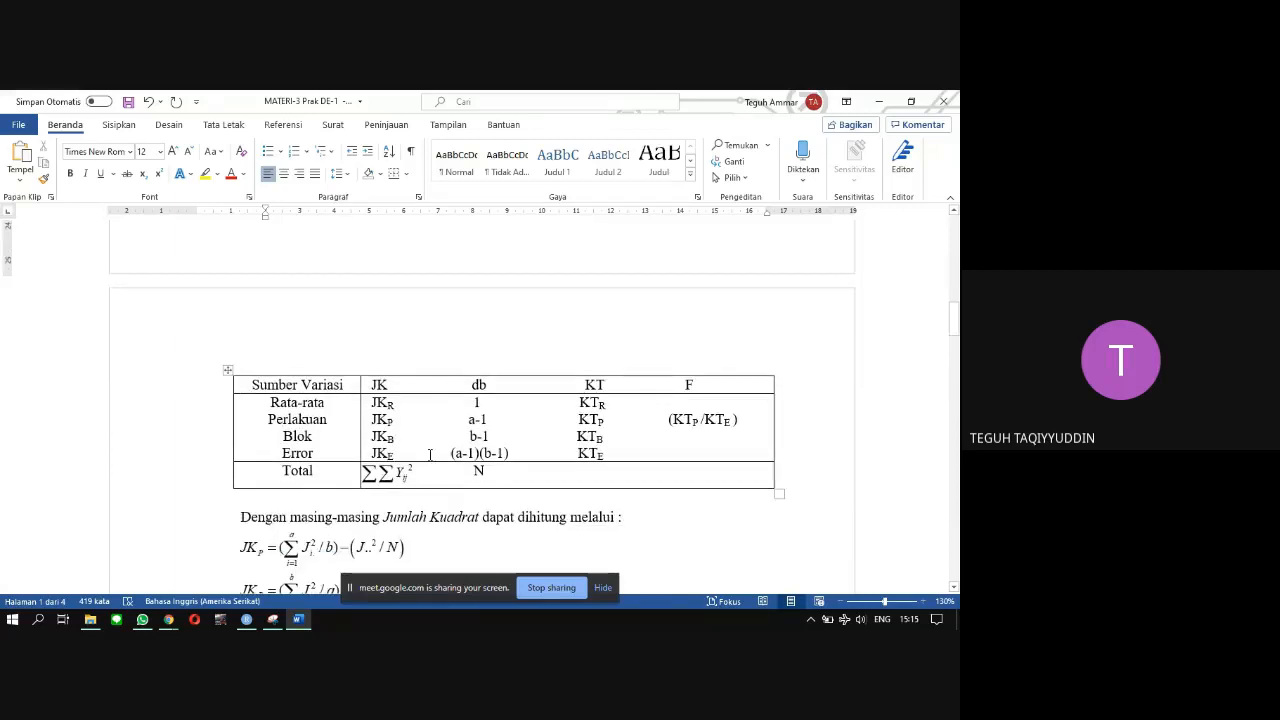
scroll(340, 458, down, 5)
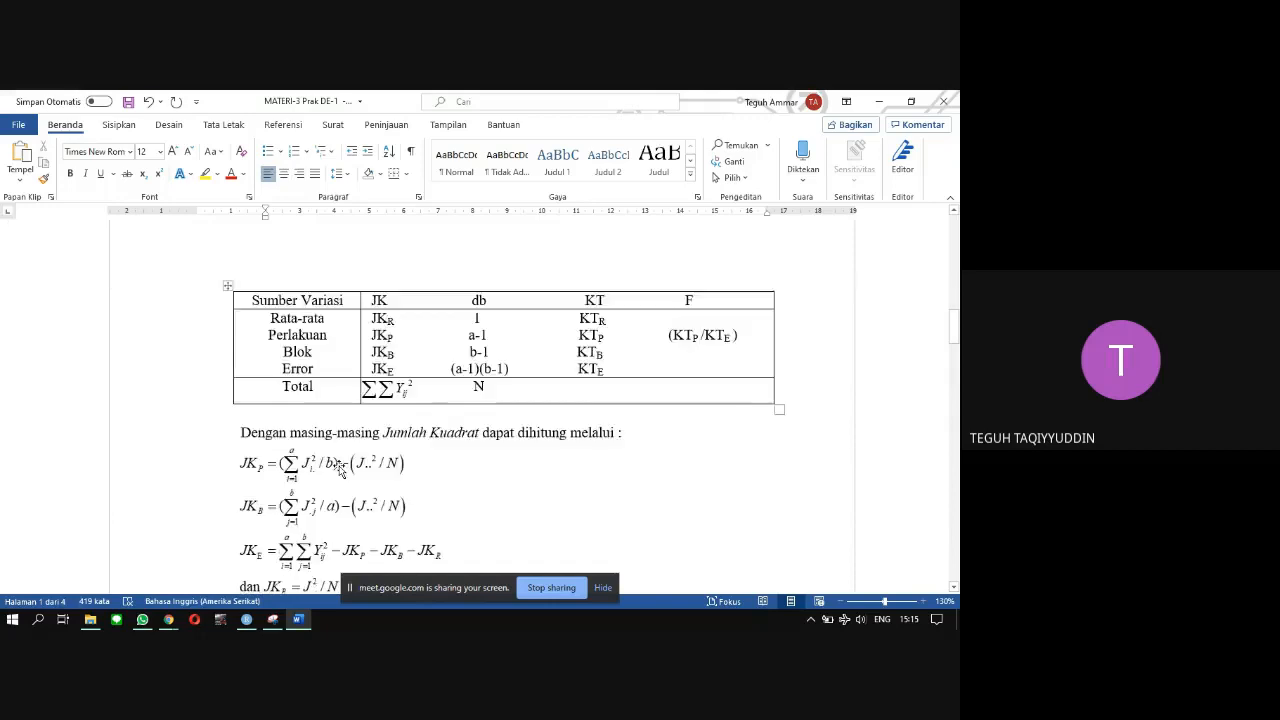
scroll(338, 455, down, 4)
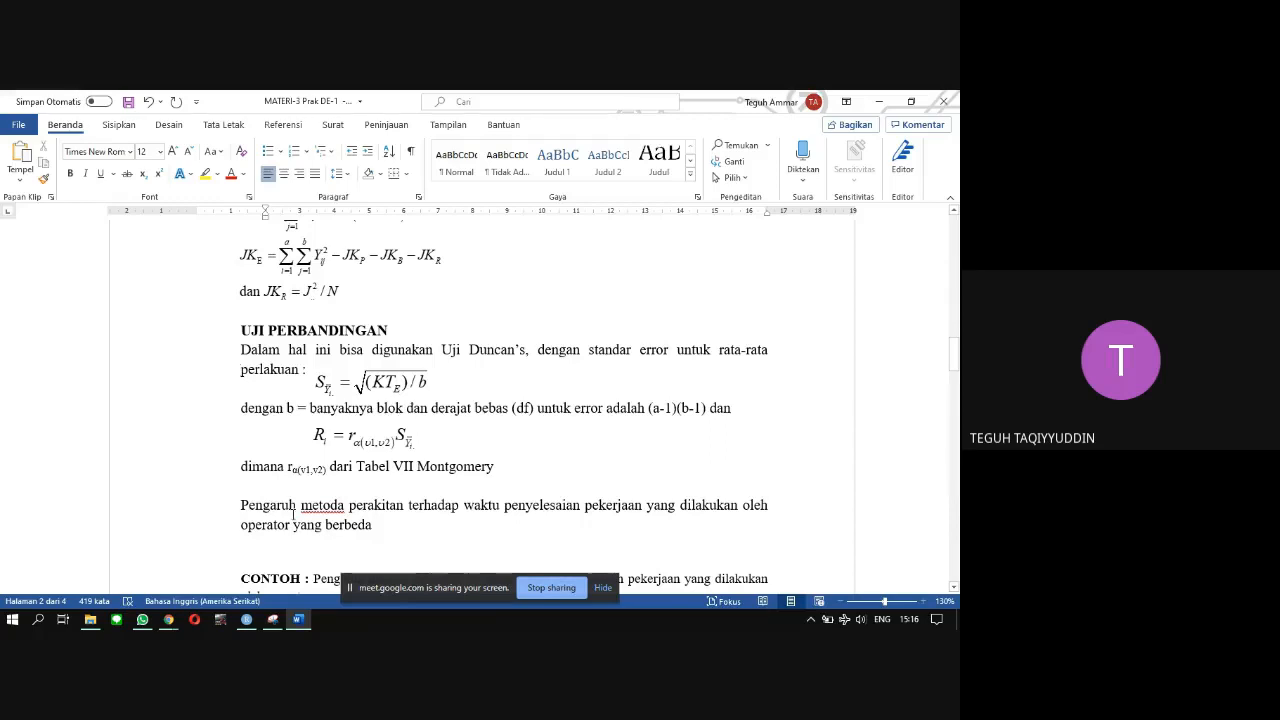
scroll(285, 468, down, 2)
scroll(285, 468, down, 5)
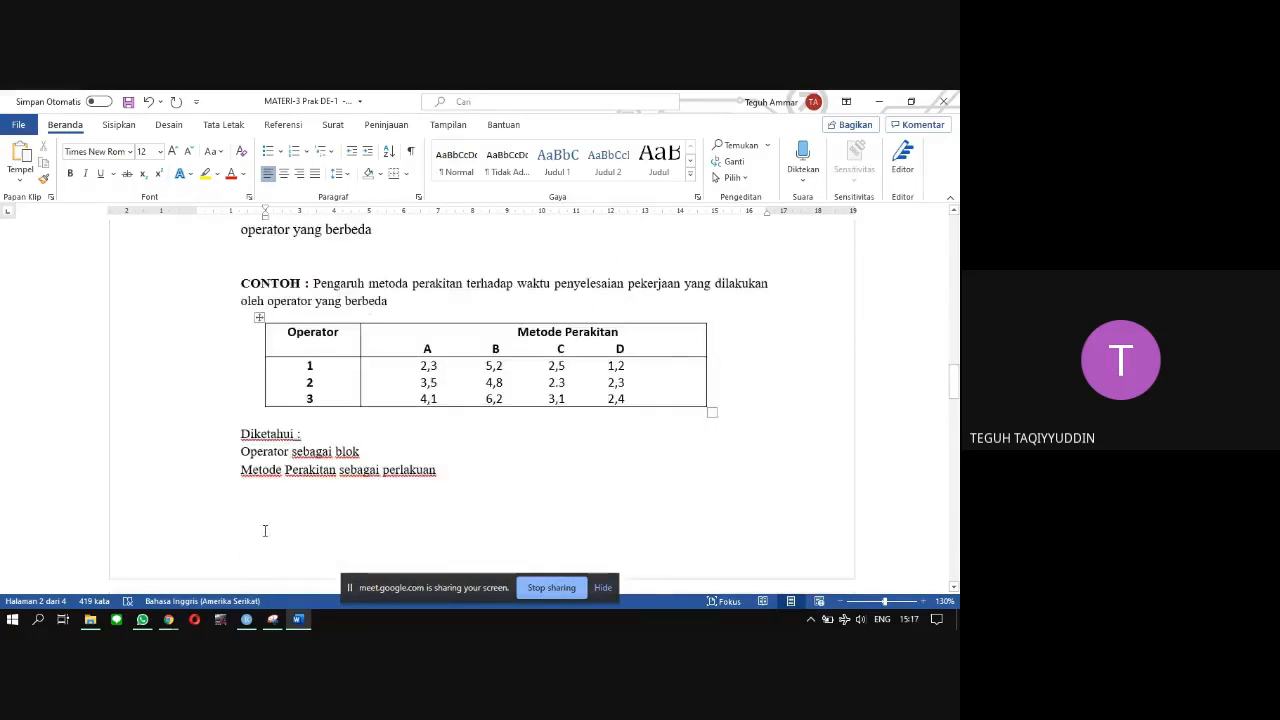
scroll(263, 531, up, 6)
scroll(265, 527, down, 3)
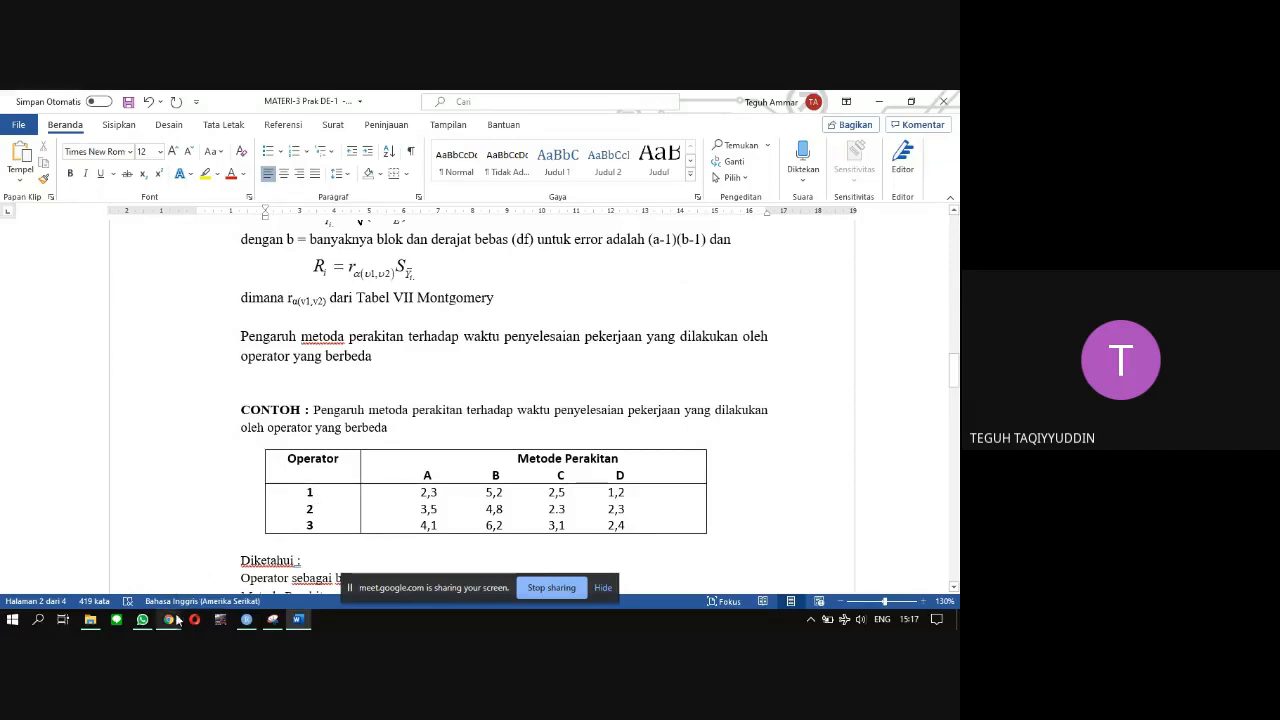
Step: Switch to the Google Meet window to check the call, and return to the Word document
mouse_move(171, 621)
click(127, 577)
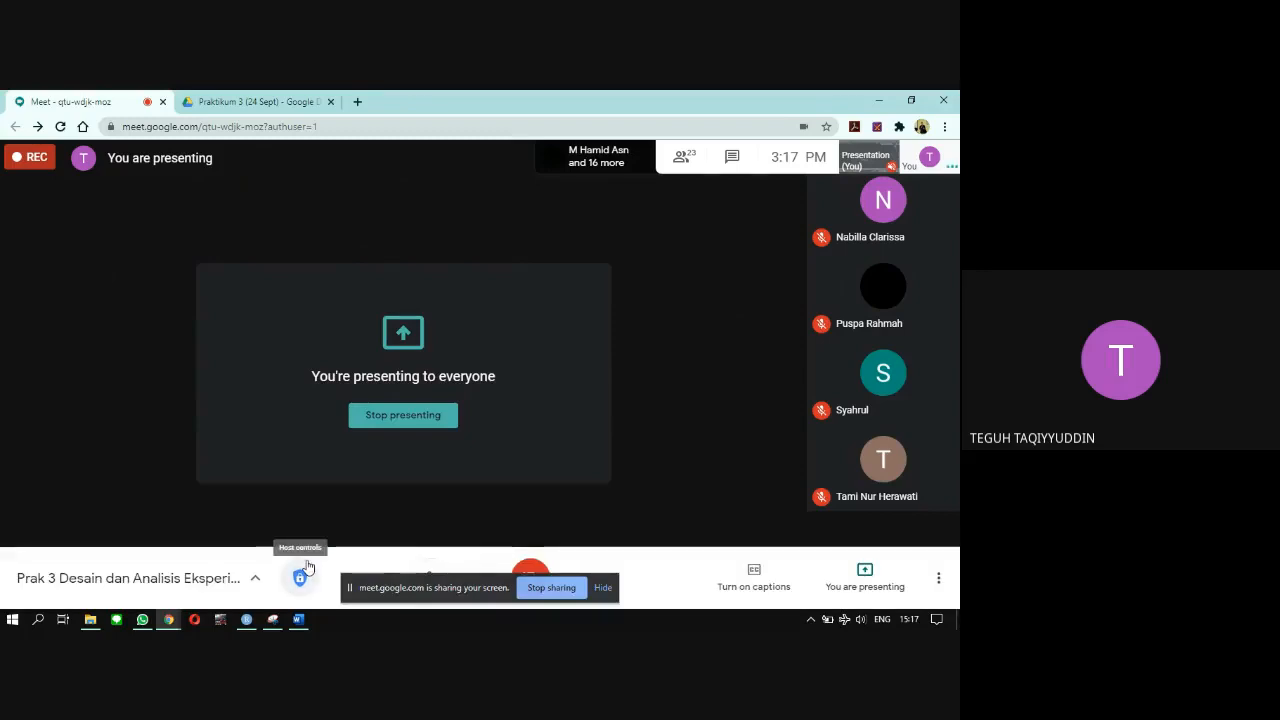
click(299, 620)
Step: Examine the CONTOH problem statement, its Operator by Metode Perakitan table and the block and treatment roles listed under Diketahui
scroll(280, 420, down, 3)
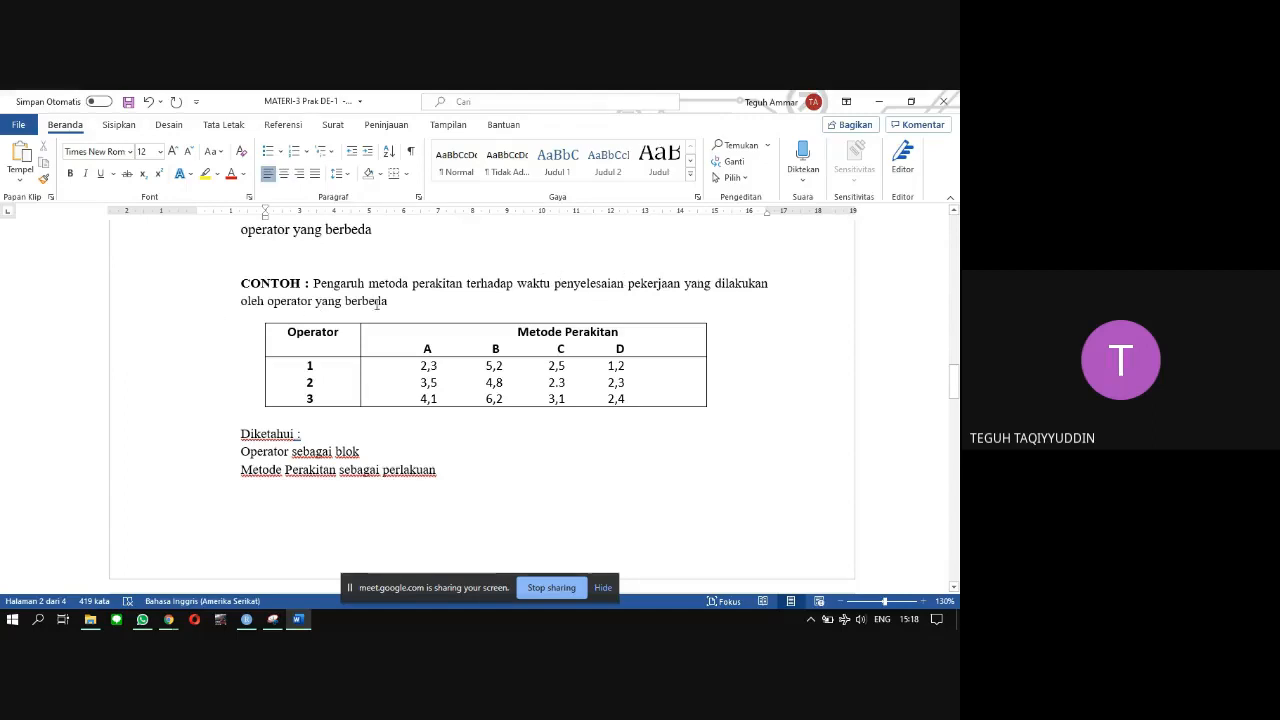
drag(390, 302, 241, 302)
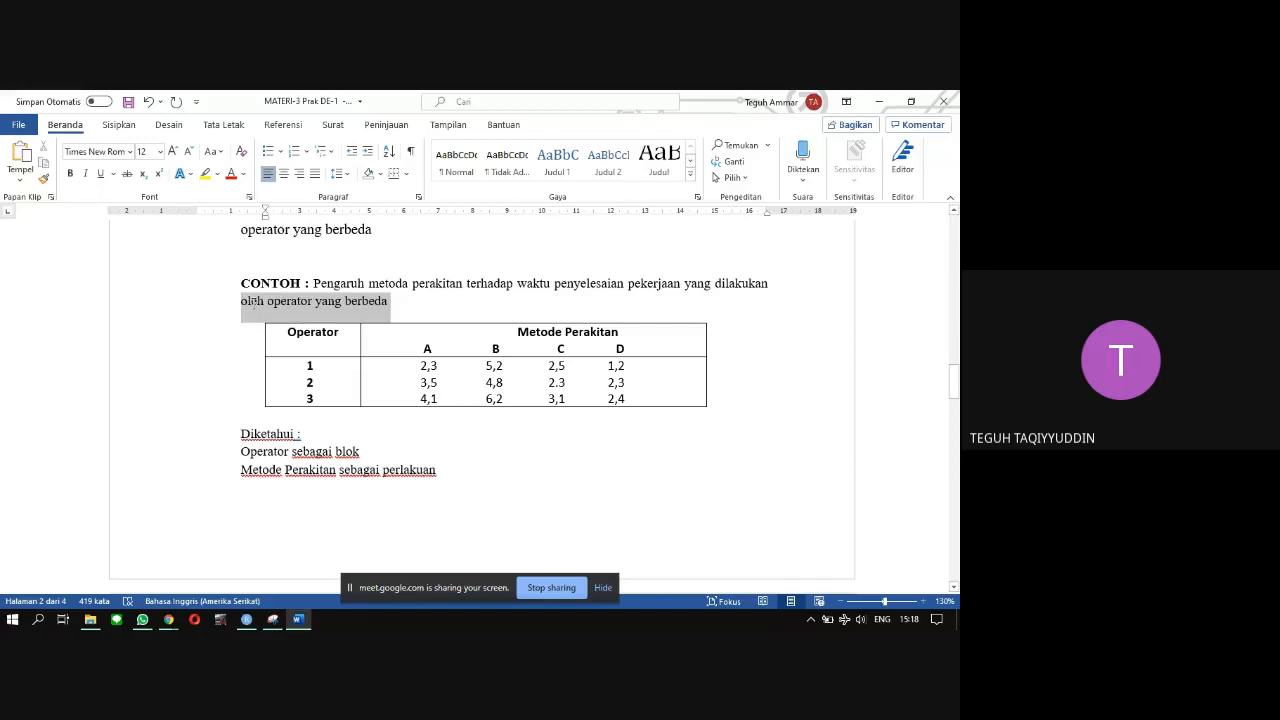
click(253, 301)
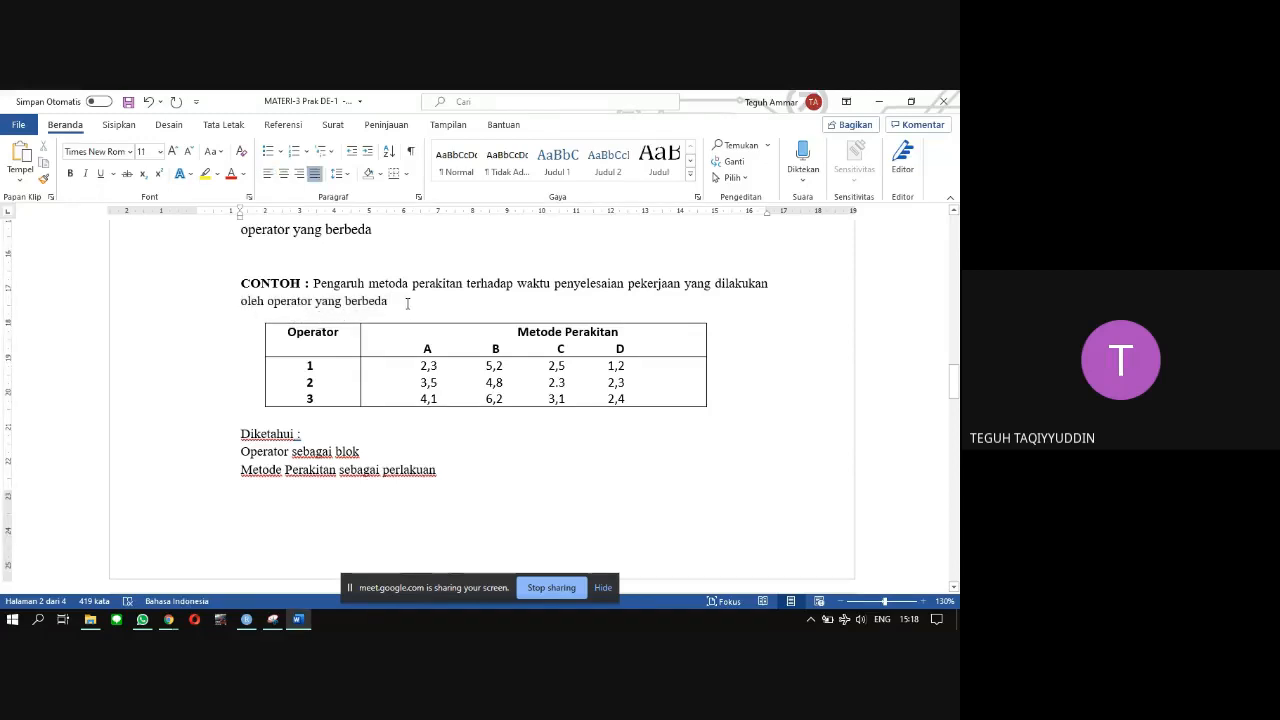
drag(407, 302, 267, 301)
click(313, 301)
scroll(243, 510, down, 3)
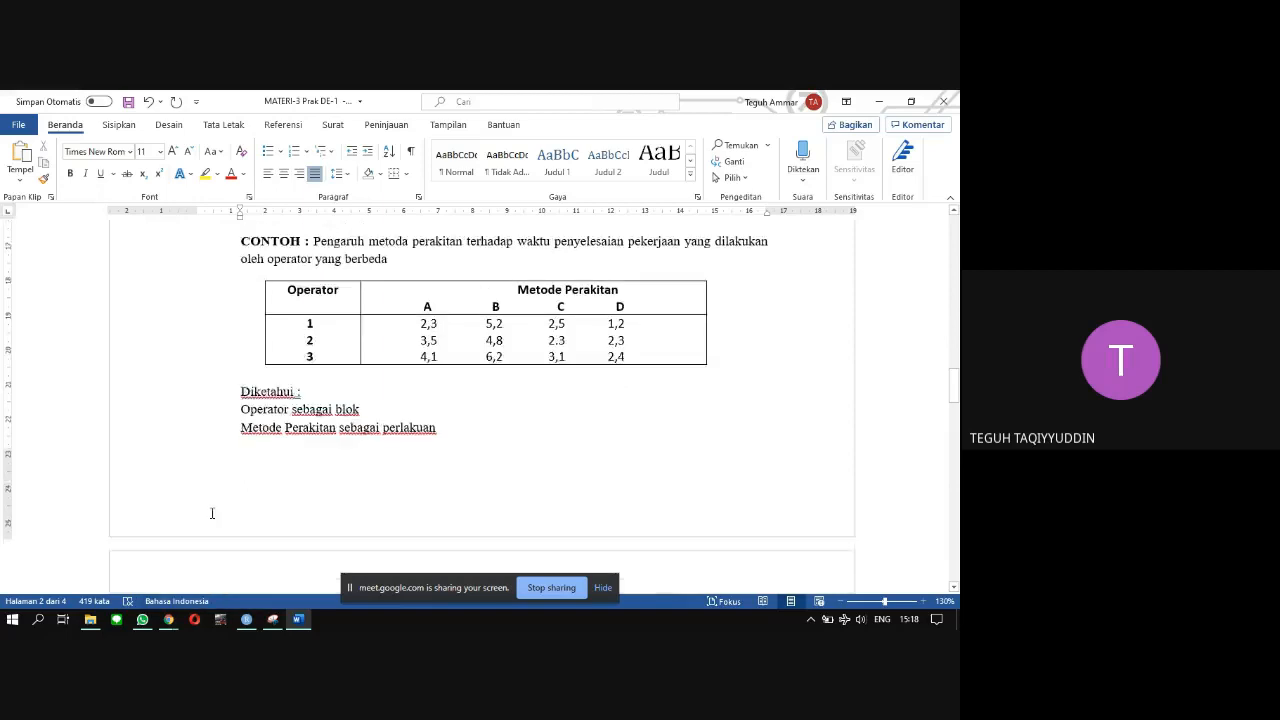
scroll(280, 525, up, 3)
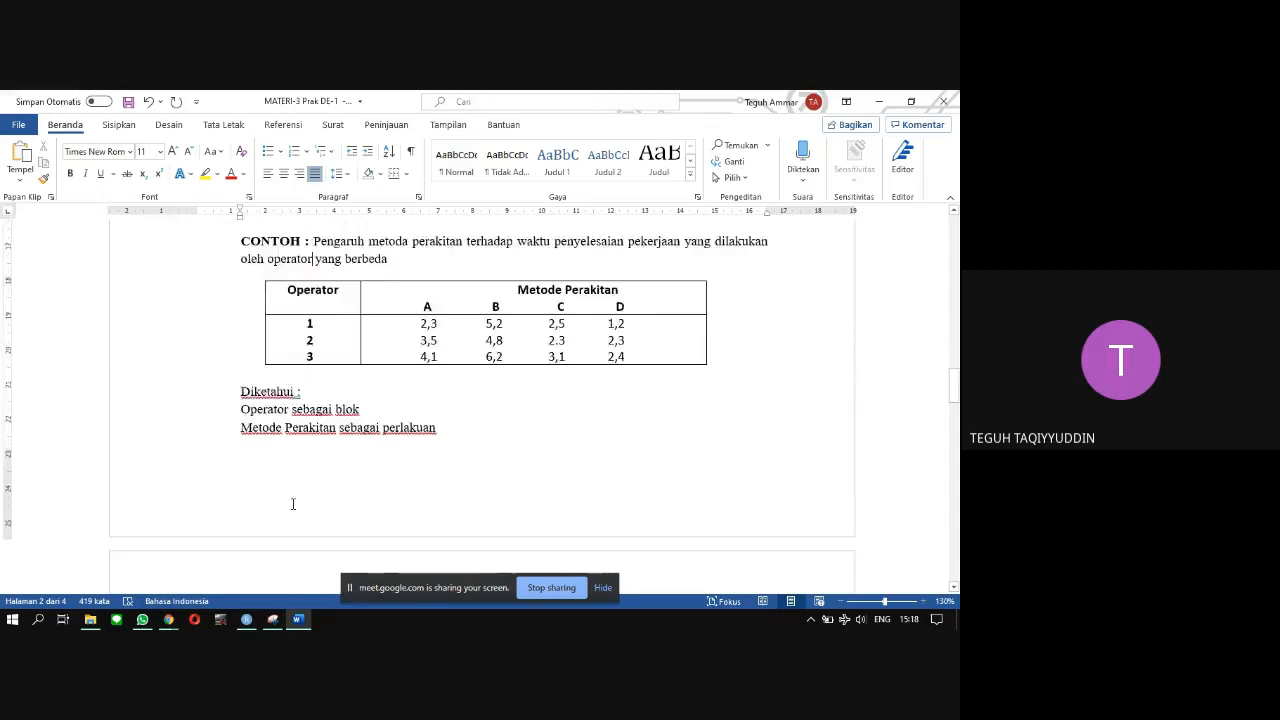
Step: Switch to RStudio with the Snipping Tool capture of the data table beside it, and show the beginning of the PRAK 3.R script
click(247, 620)
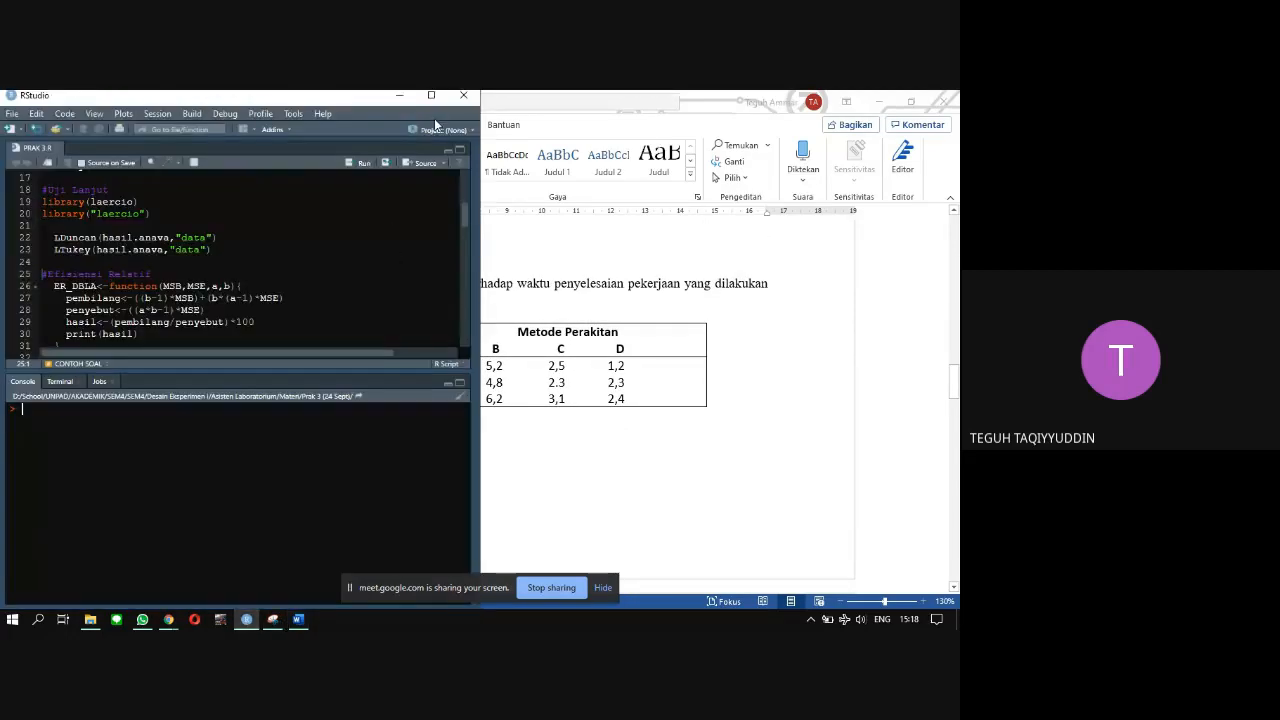
click(272, 620)
scroll(277, 250, up, 5)
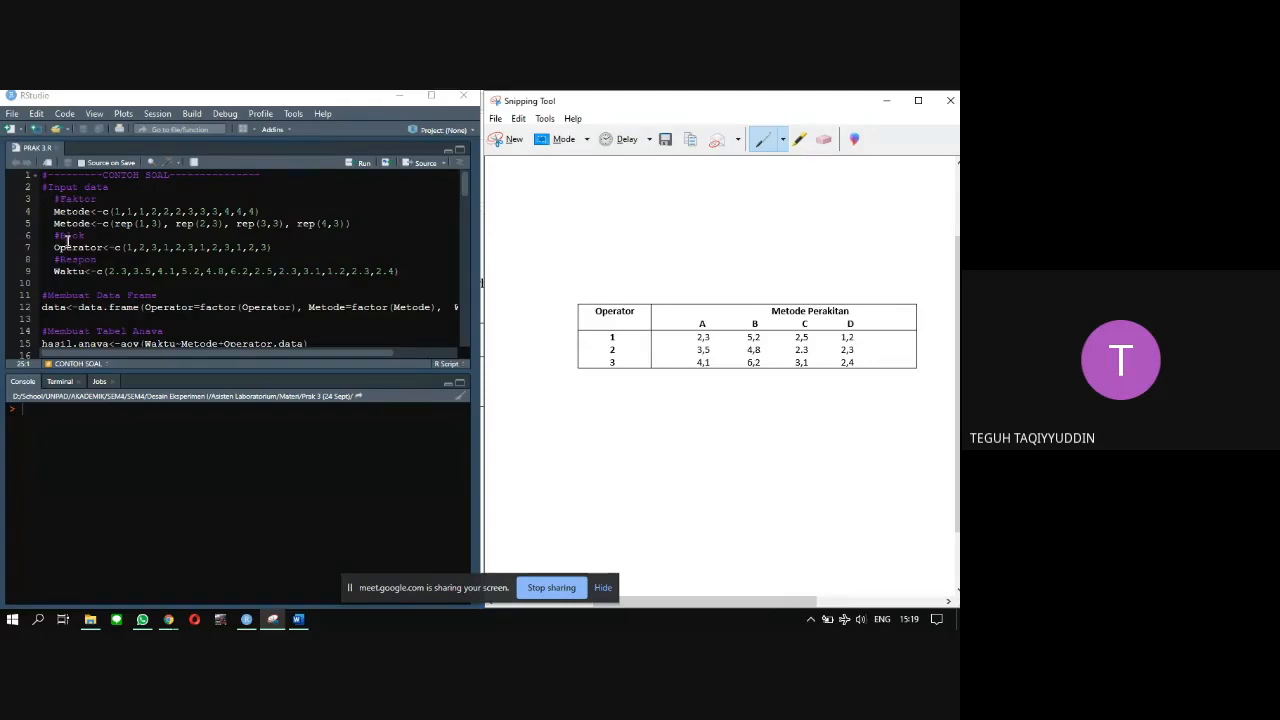
Step: Examine the two Metode factor definitions and the Operator block vector in the script's data input section
click(87, 211)
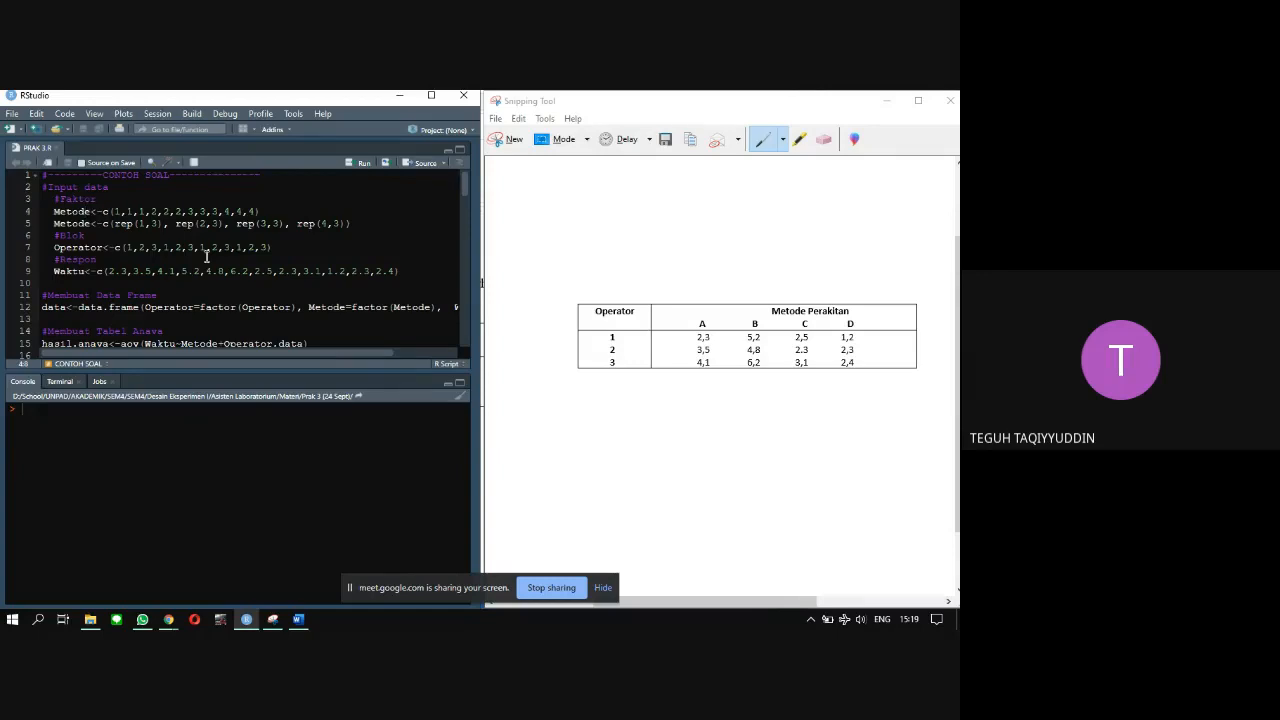
click(55, 224)
drag(57, 248, 100, 248)
click(125, 248)
Step: Examine the full data.frame line and the aov model formula for Waktu with Metode and Operator
scroll(100, 260, down, 1)
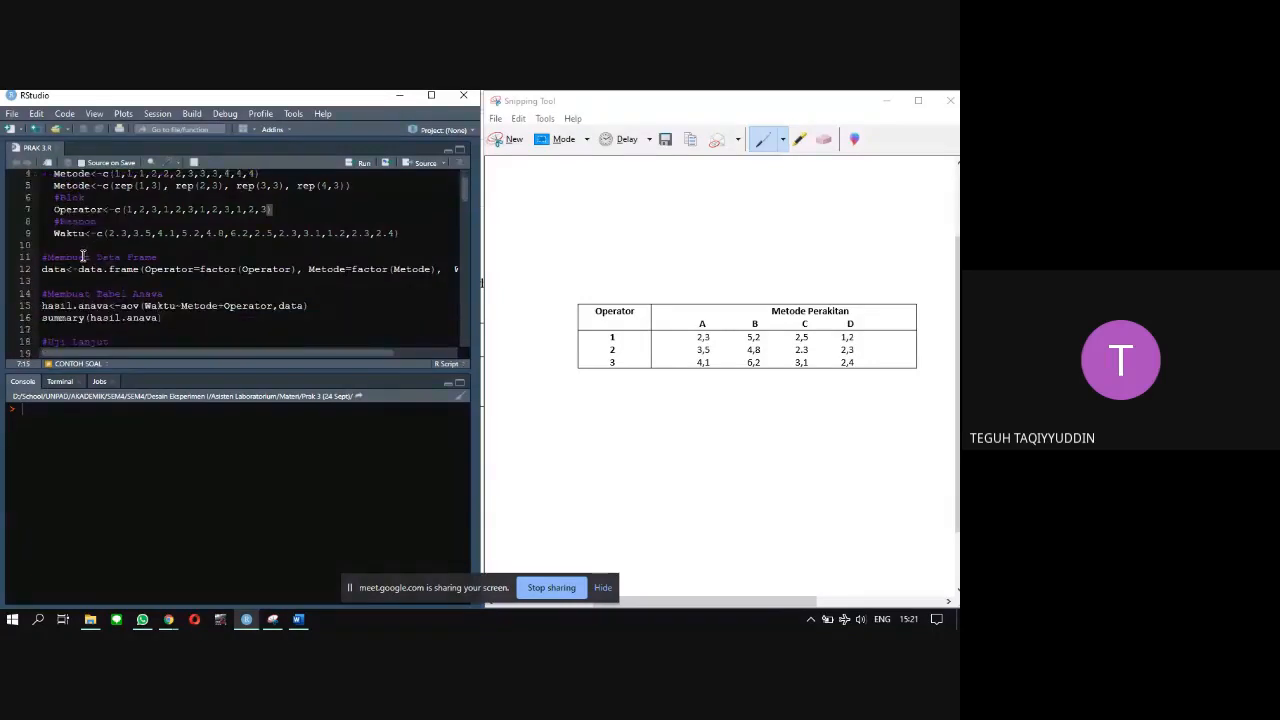
scroll(84, 256, down, 1)
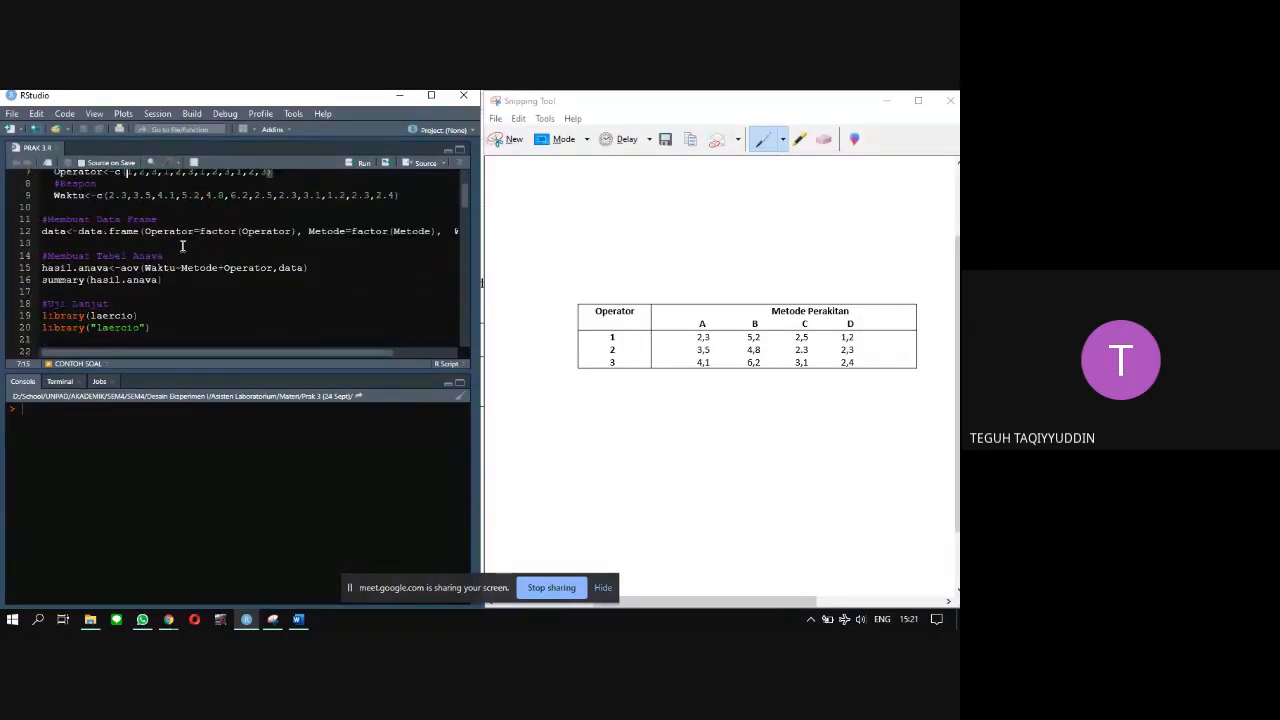
scroll(183, 250, up, 1)
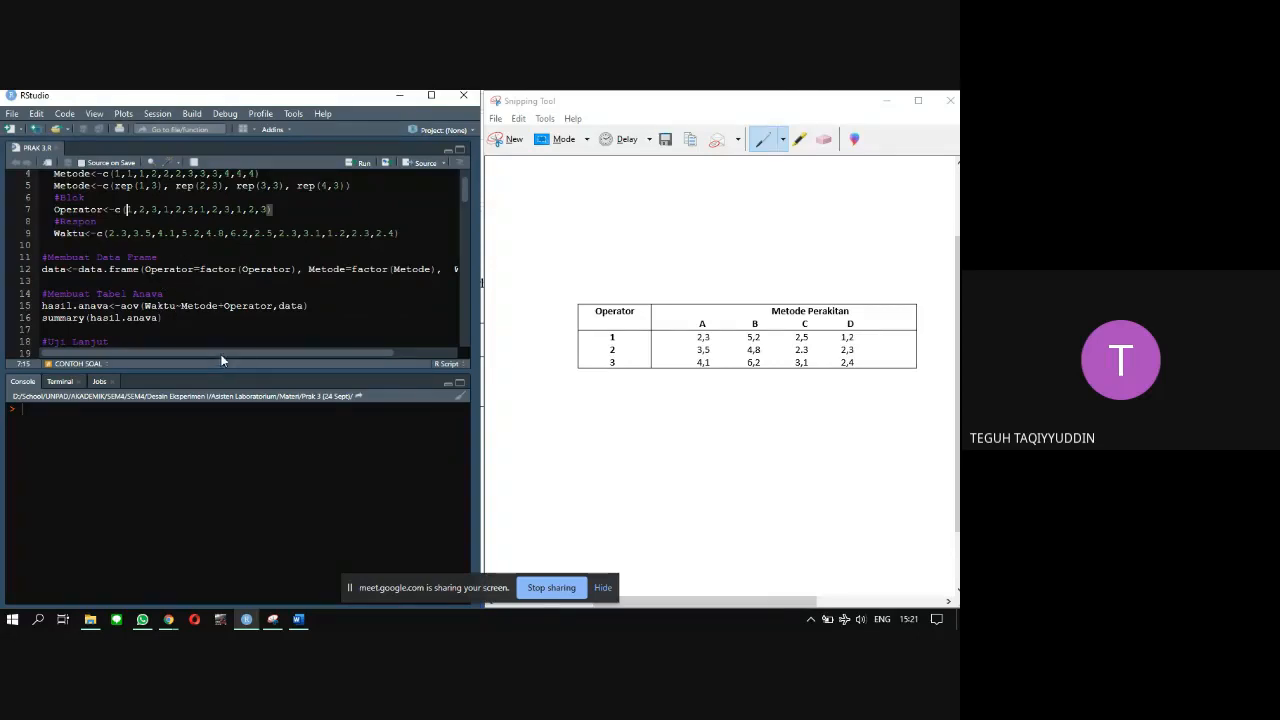
drag(223, 350, 280, 337)
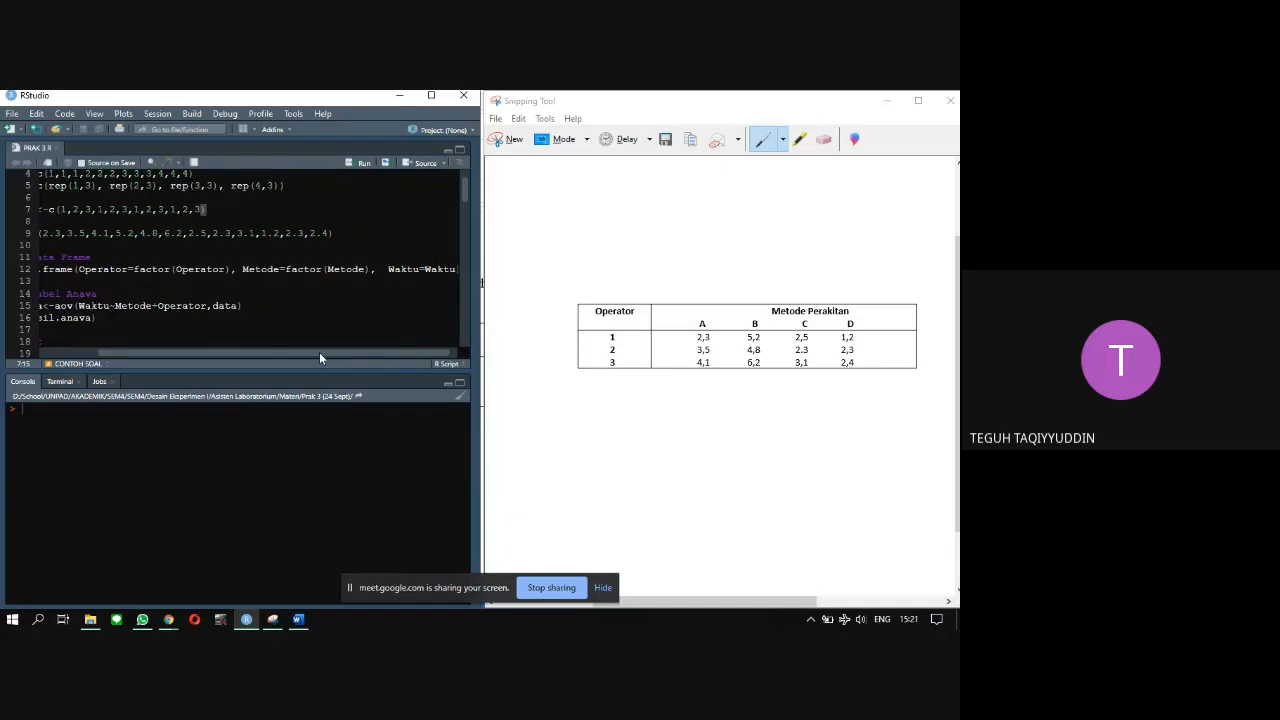
drag(319, 352, 357, 350)
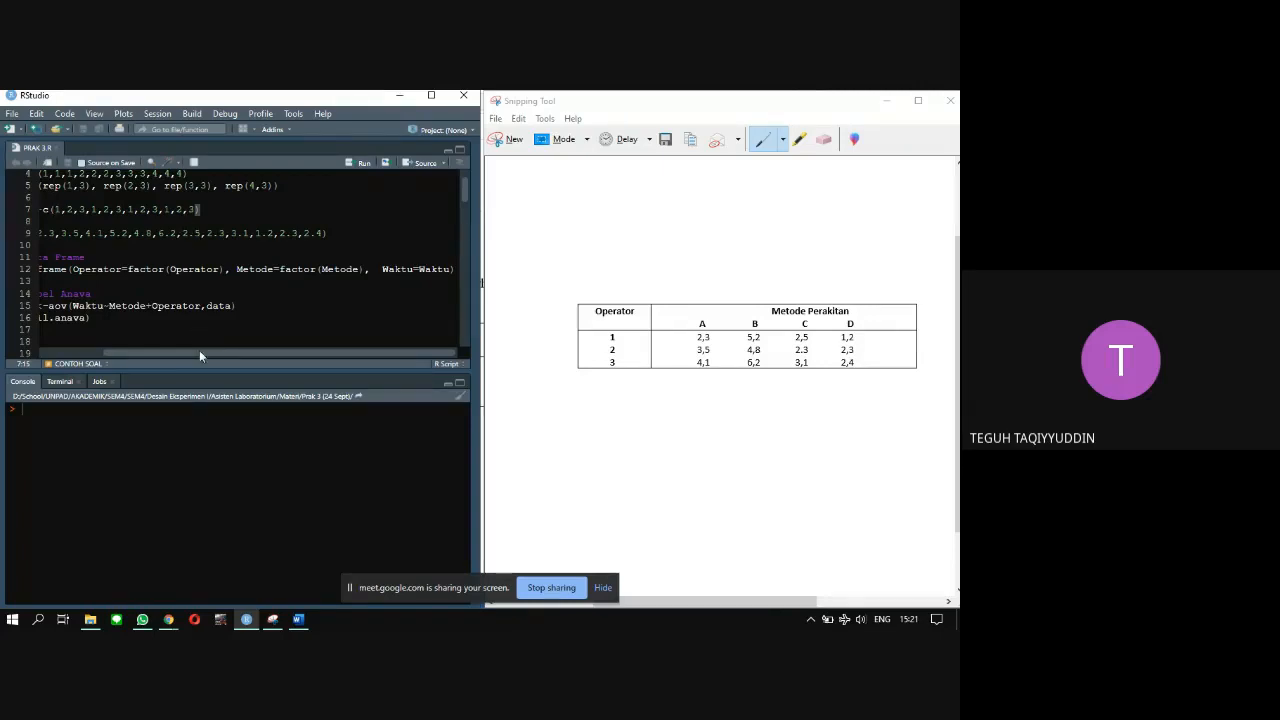
drag(150, 352, 92, 352)
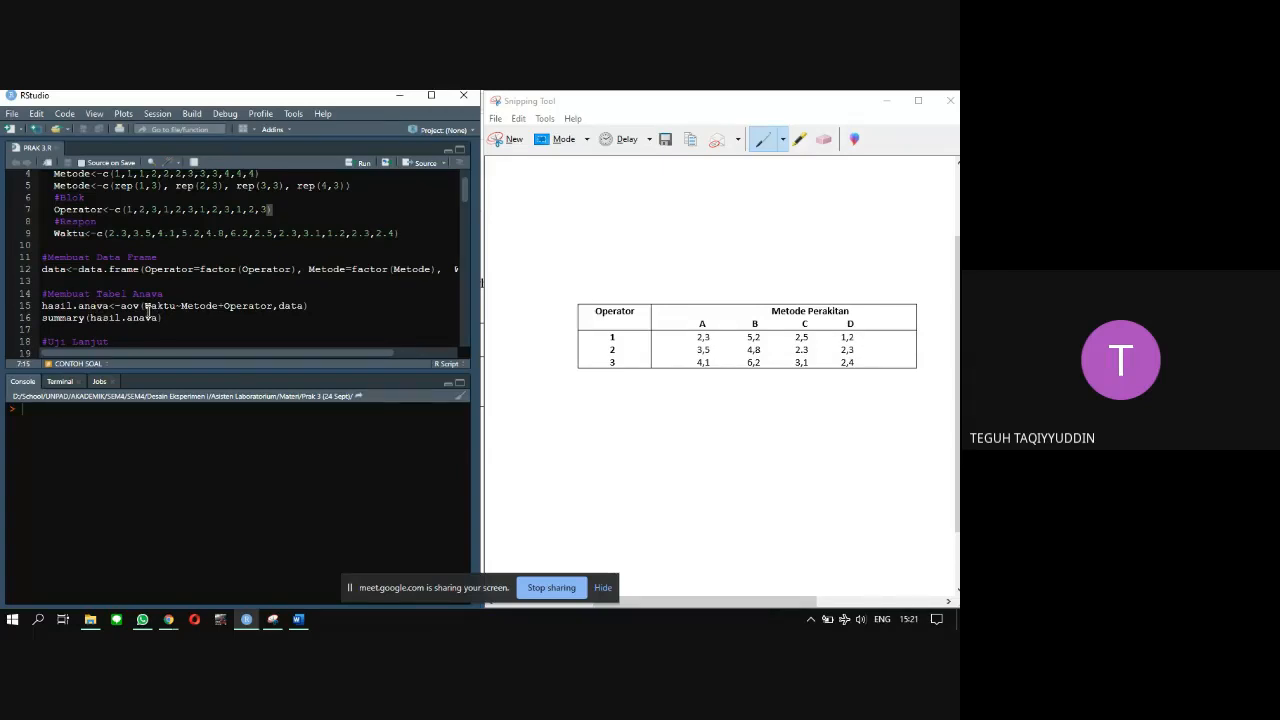
drag(147, 308, 197, 306)
click(206, 306)
Step: Run the script from the CONTOH SOAL heading through the Metode, Operator and Waktu vectors, data frame, aov model and summary(hasil.anava)
scroll(158, 320, up, 1)
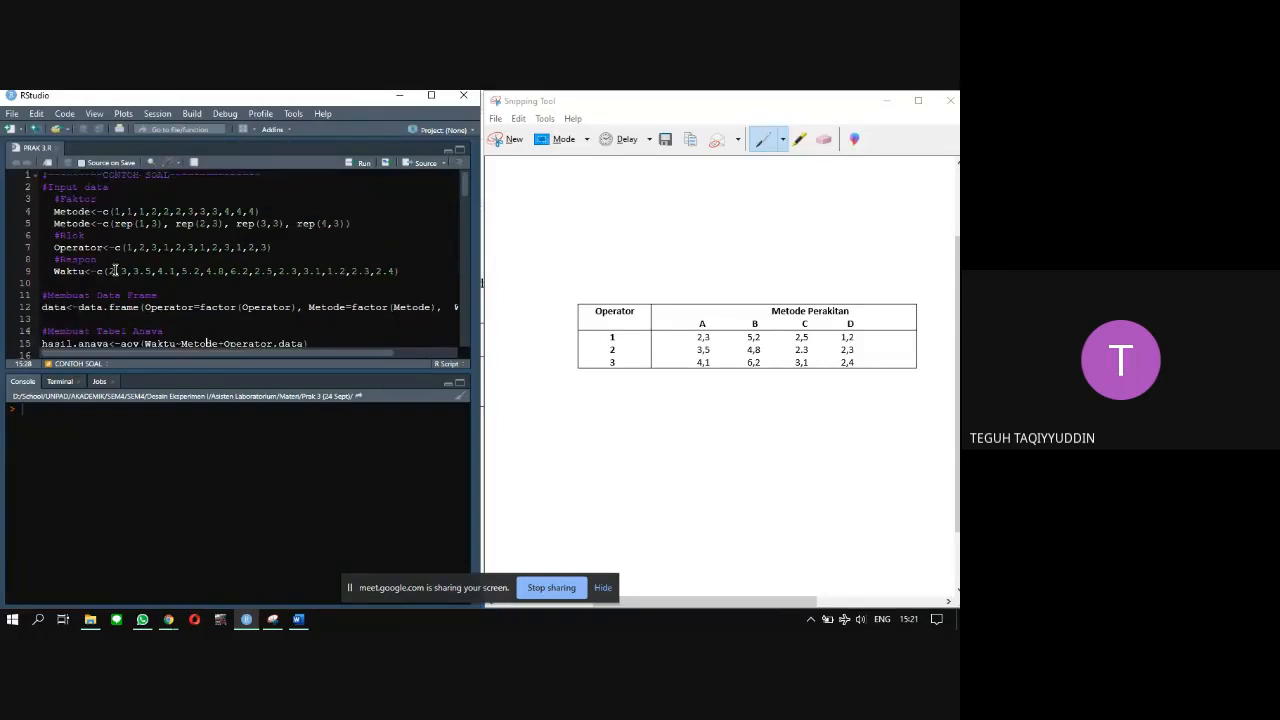
click(132, 211)
key(ctrl+Return)
key(ctrl+Return)
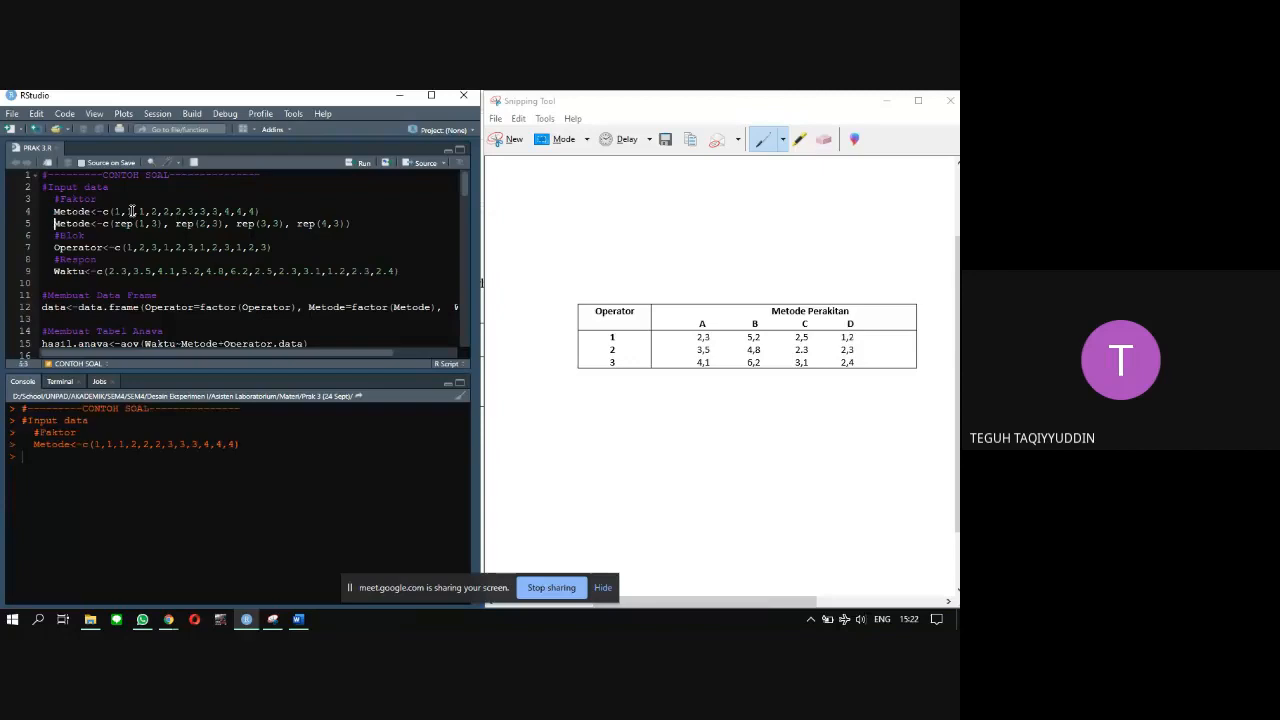
key(ctrl+Return)
key(ctrl+Return)
key(ctrl+Return)
key(ctrl+Return)
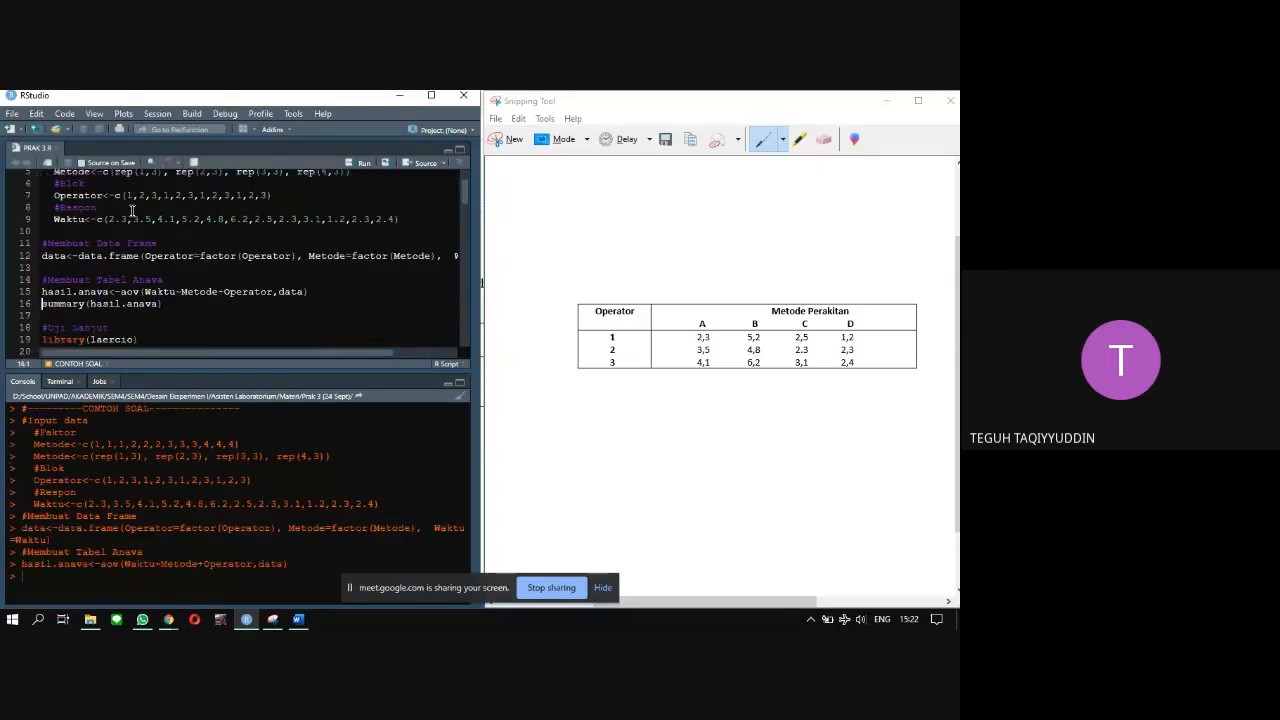
key(ctrl+Return)
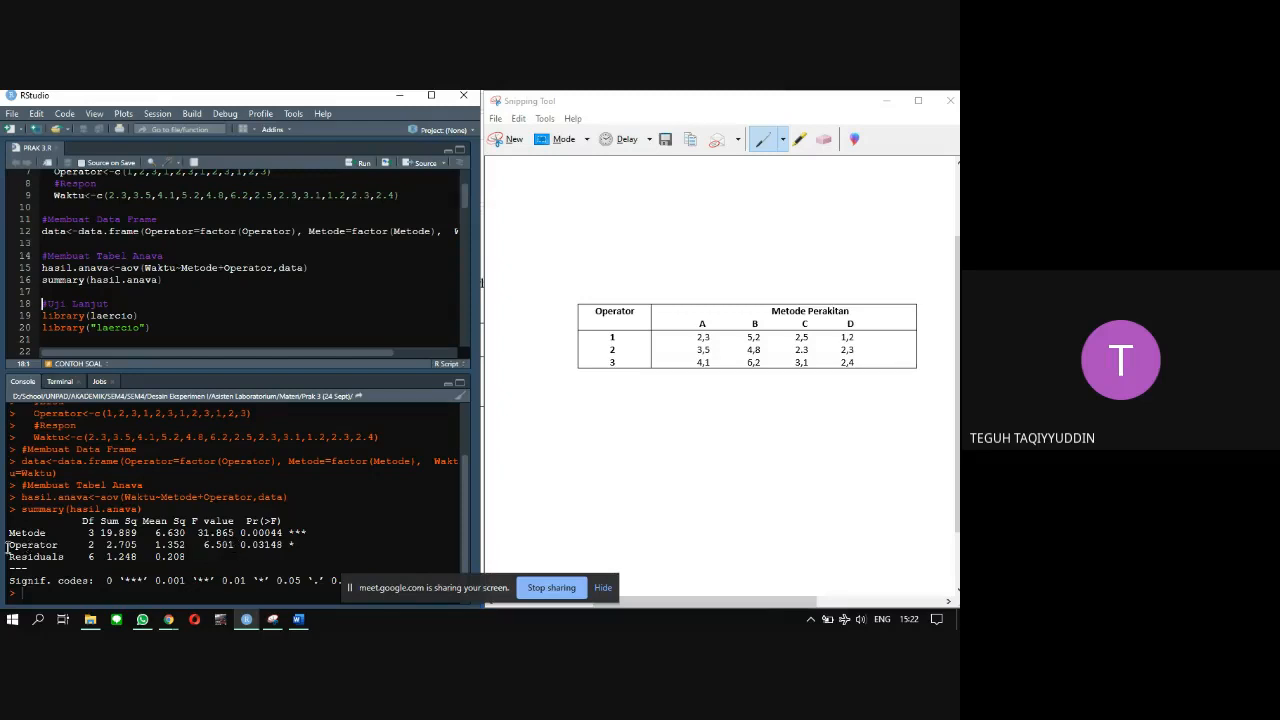
Step: Examine the Operator row in the ANOVA summary output, and switch to the Google Meet window
drag(12, 545, 291, 545)
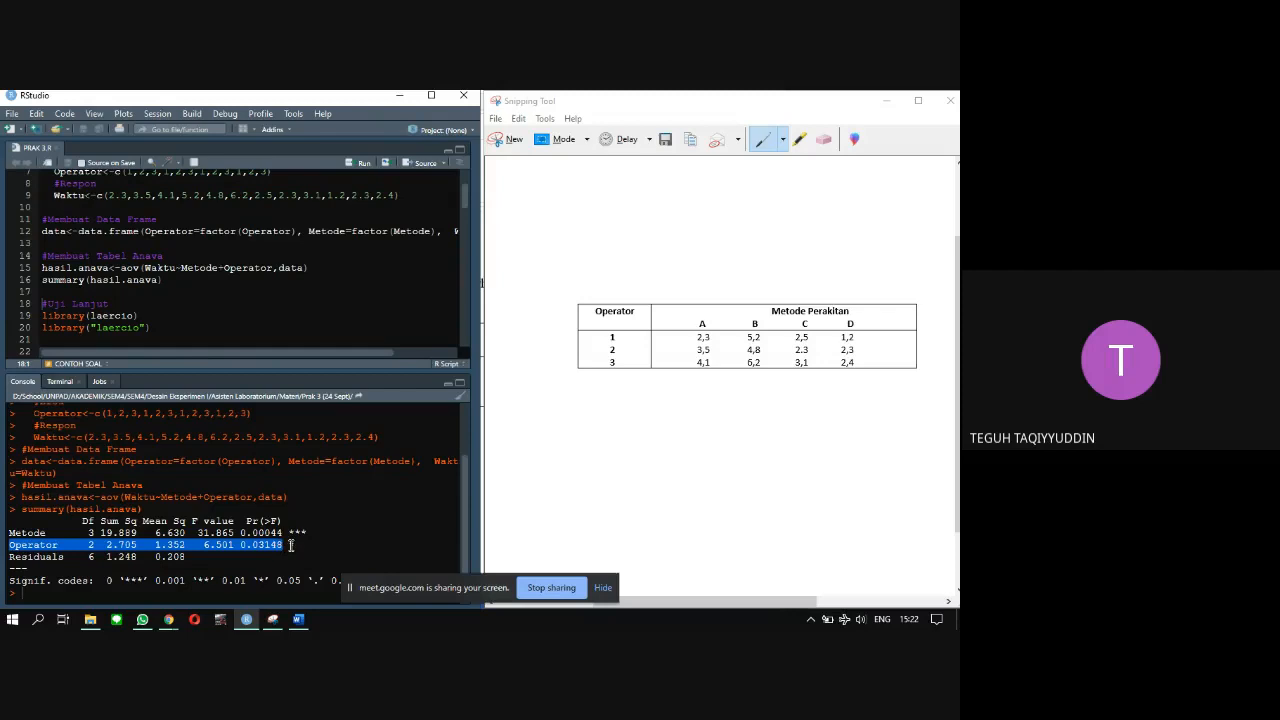
click(255, 555)
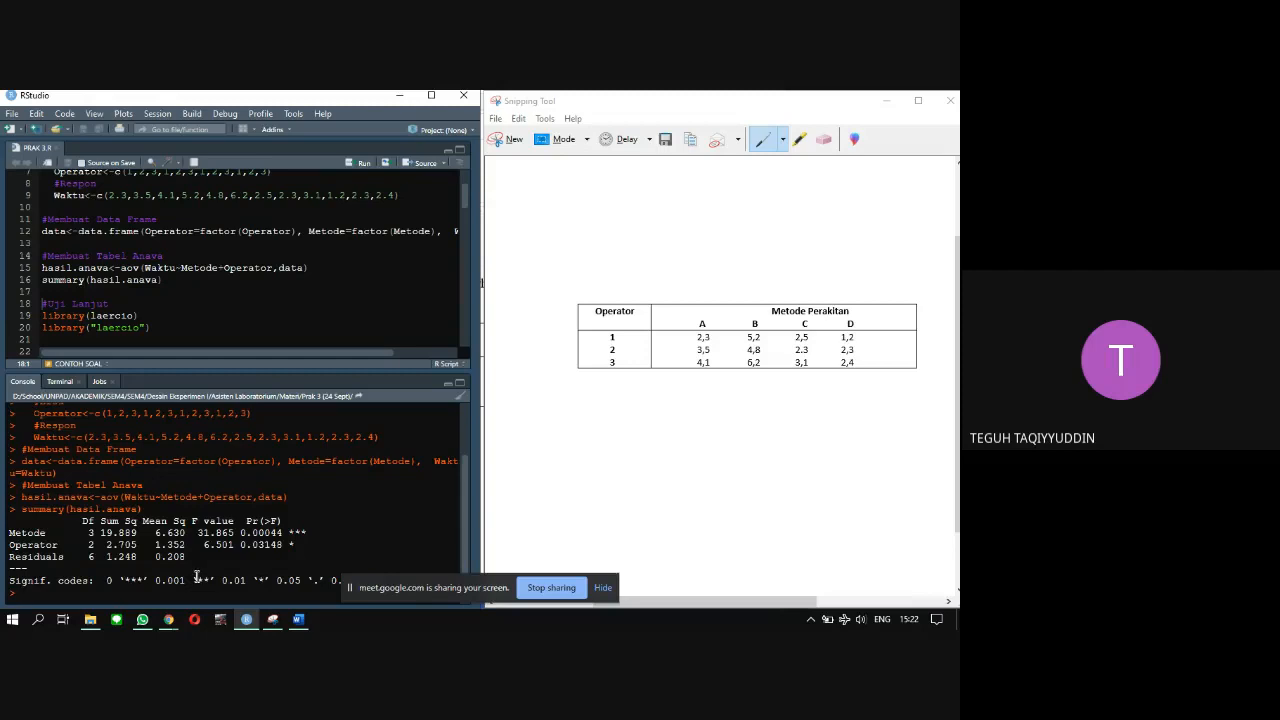
mouse_move(180, 624)
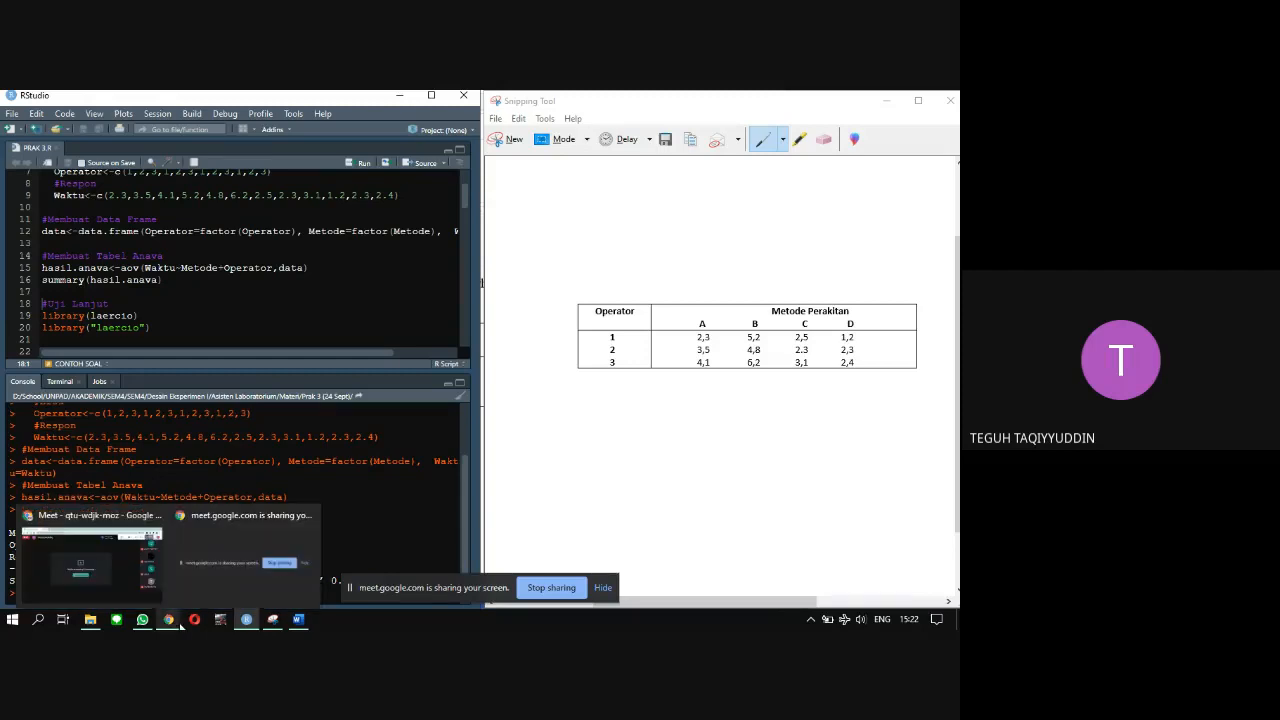
click(92, 555)
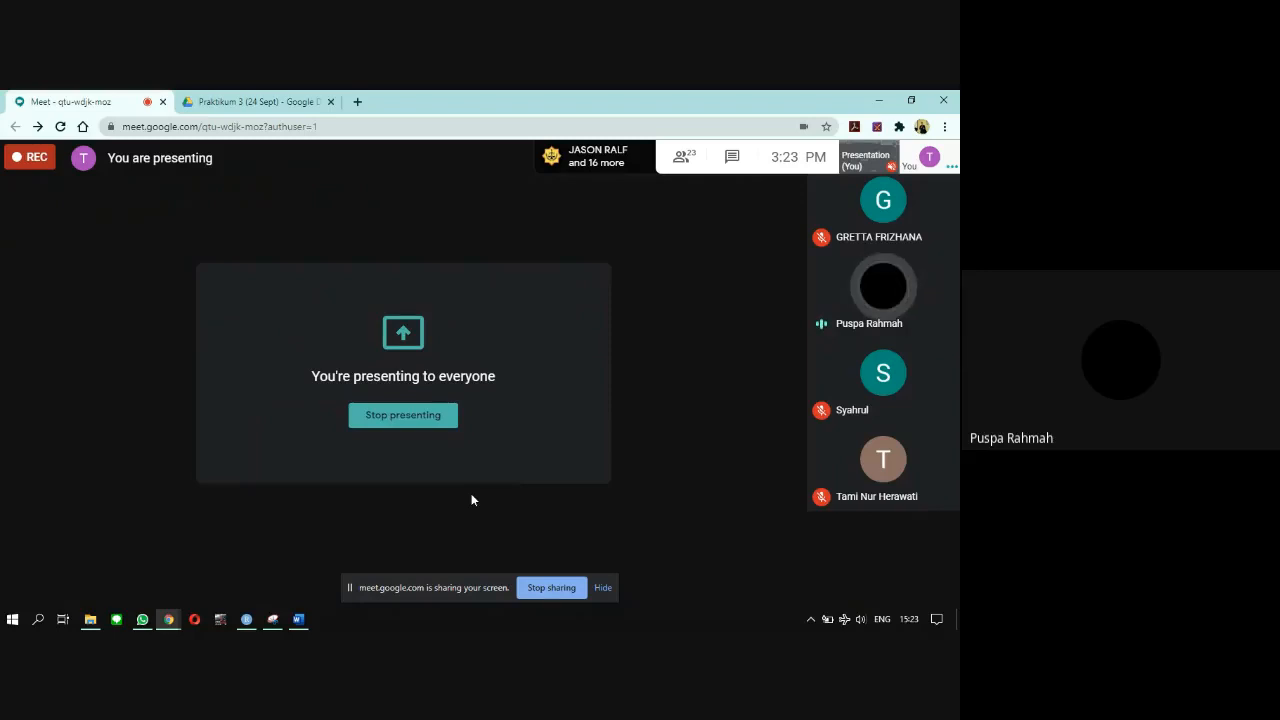
Step: Switch to RStudio and load the laercio package with the library("laercio") line in the Uji Lanjut section
click(247, 620)
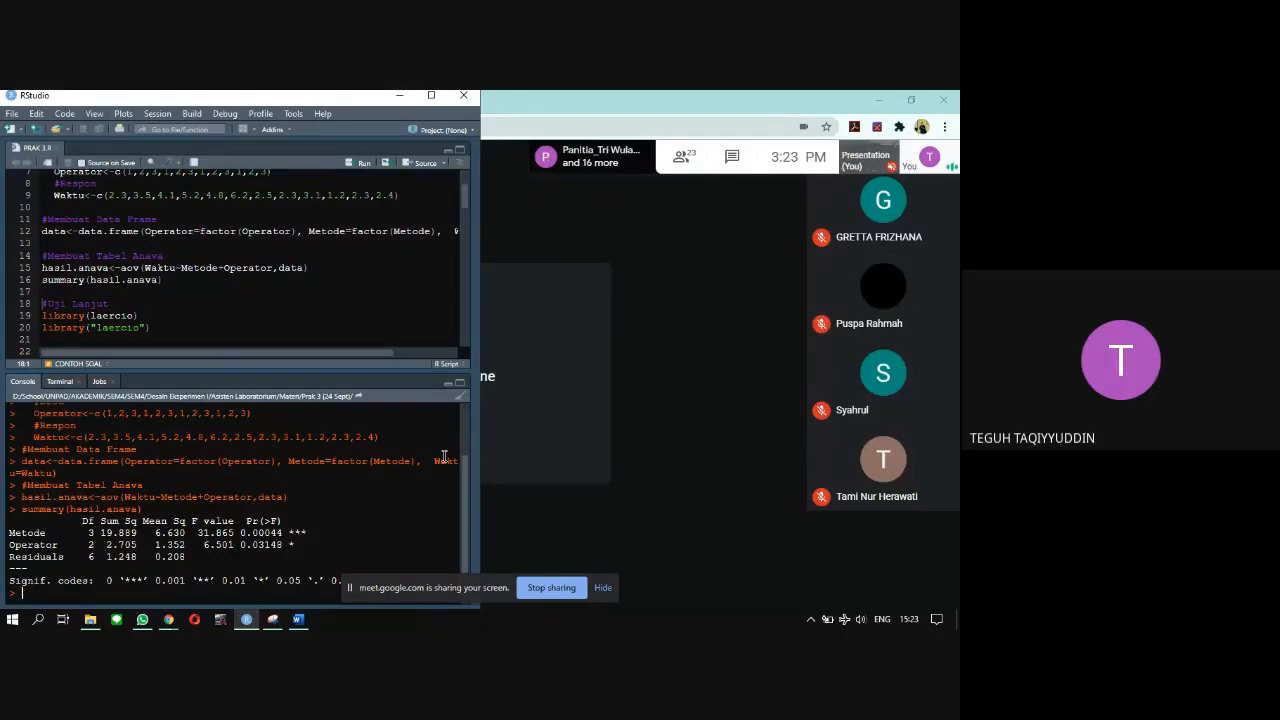
mouse_move(541, 482)
text(LDuncan(hasil.anava,"data")   LTukey(hasil.anava,"data"))
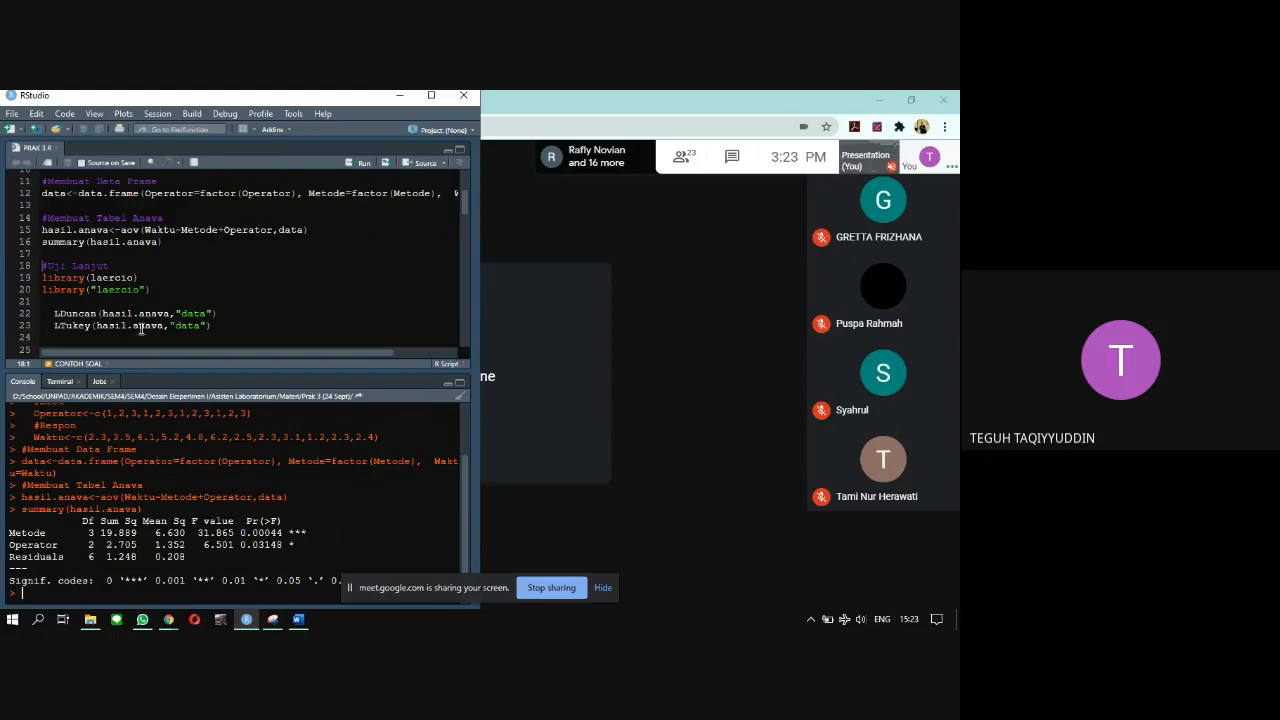
scroll(140, 326, down, 1)
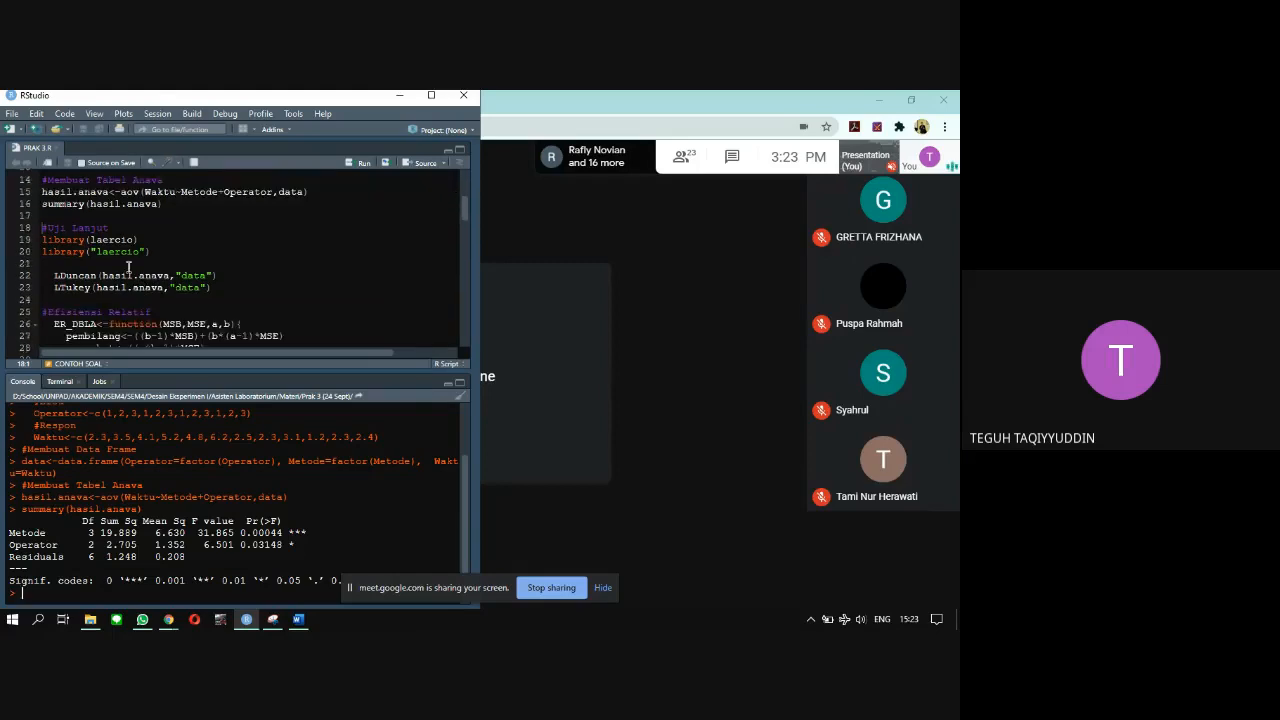
double_click(101, 251)
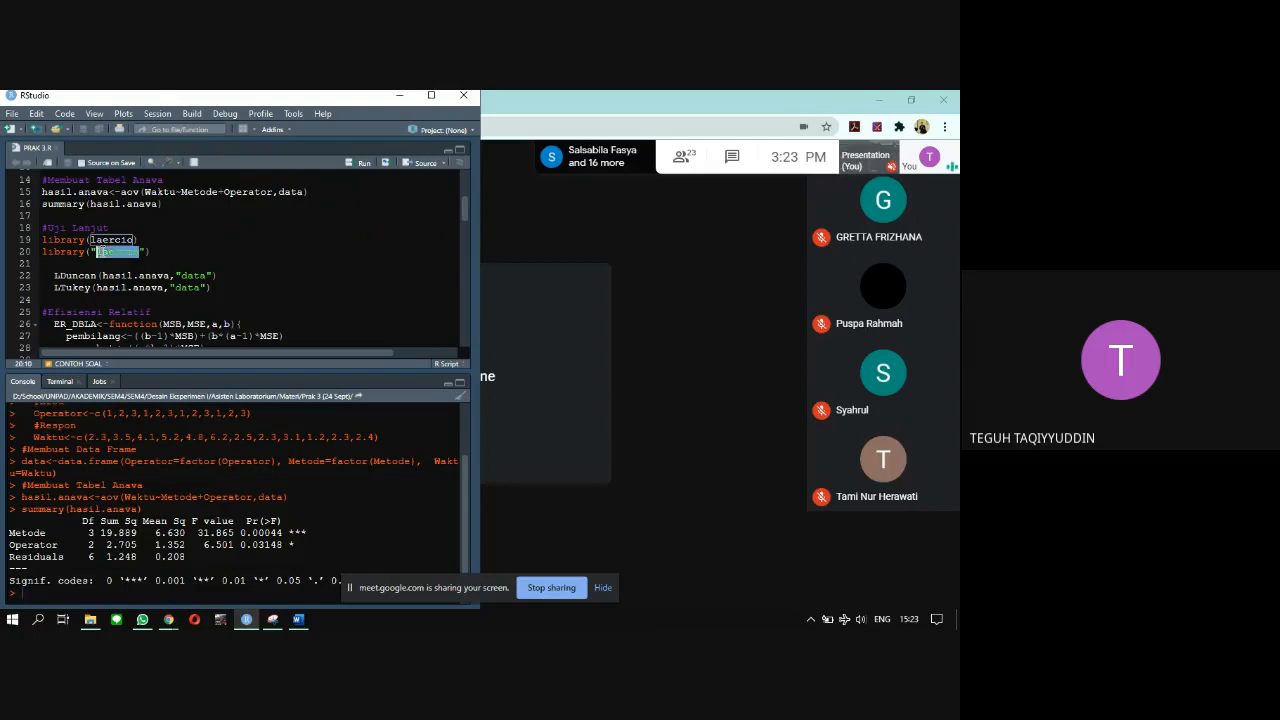
click(62, 251)
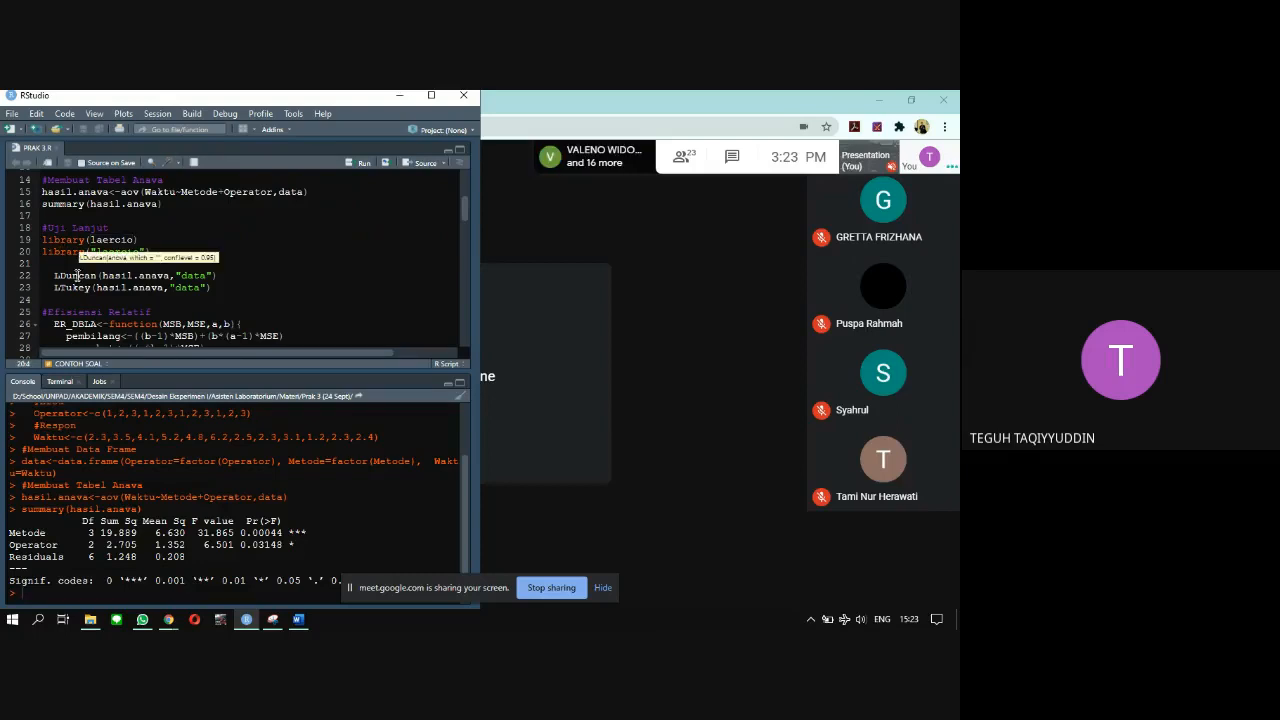
key(ctrl+Return)
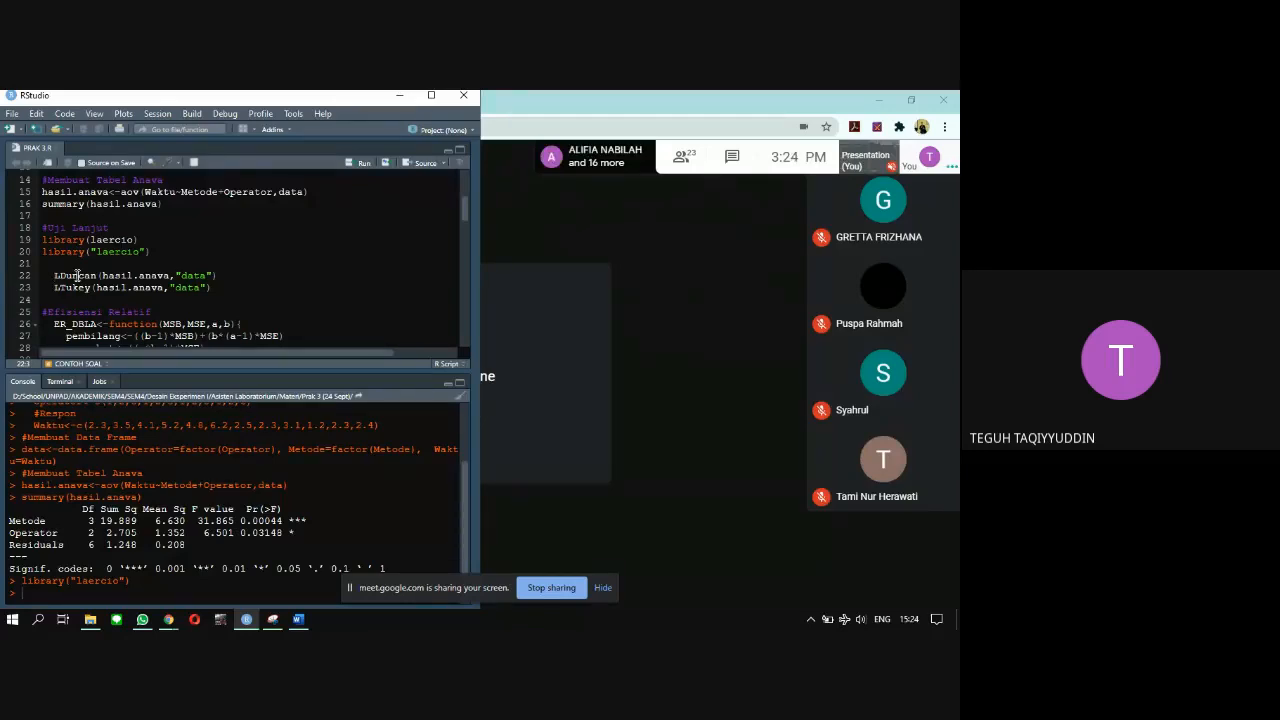
Step: Run the Uji Lanjut heading with library(laercio), and run the LDuncan test on hasil.anava with "data"
key(Up)
key(Up)
key(Up)
key(ctrl+Return)
key(Down)
key(Down)
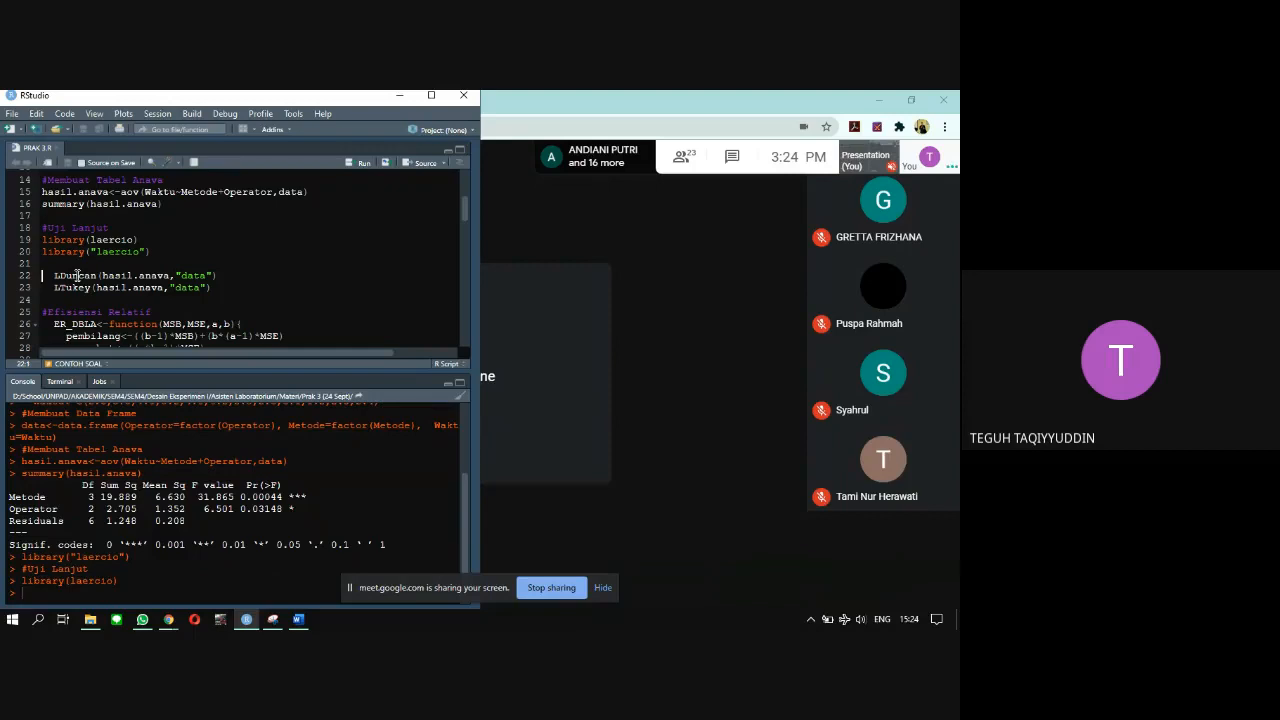
key(ctrl+Return)
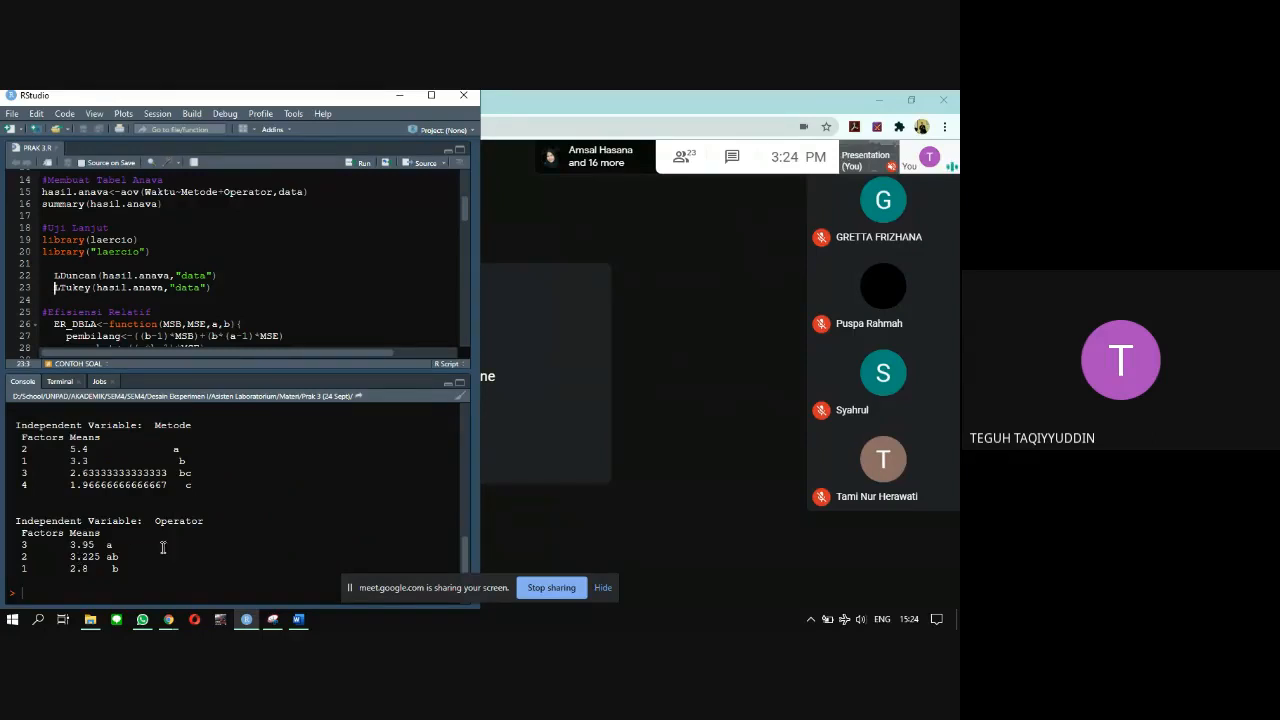
Step: Examine the Metode means and their Duncan grouping letters in the console output
drag(201, 490, 19, 422)
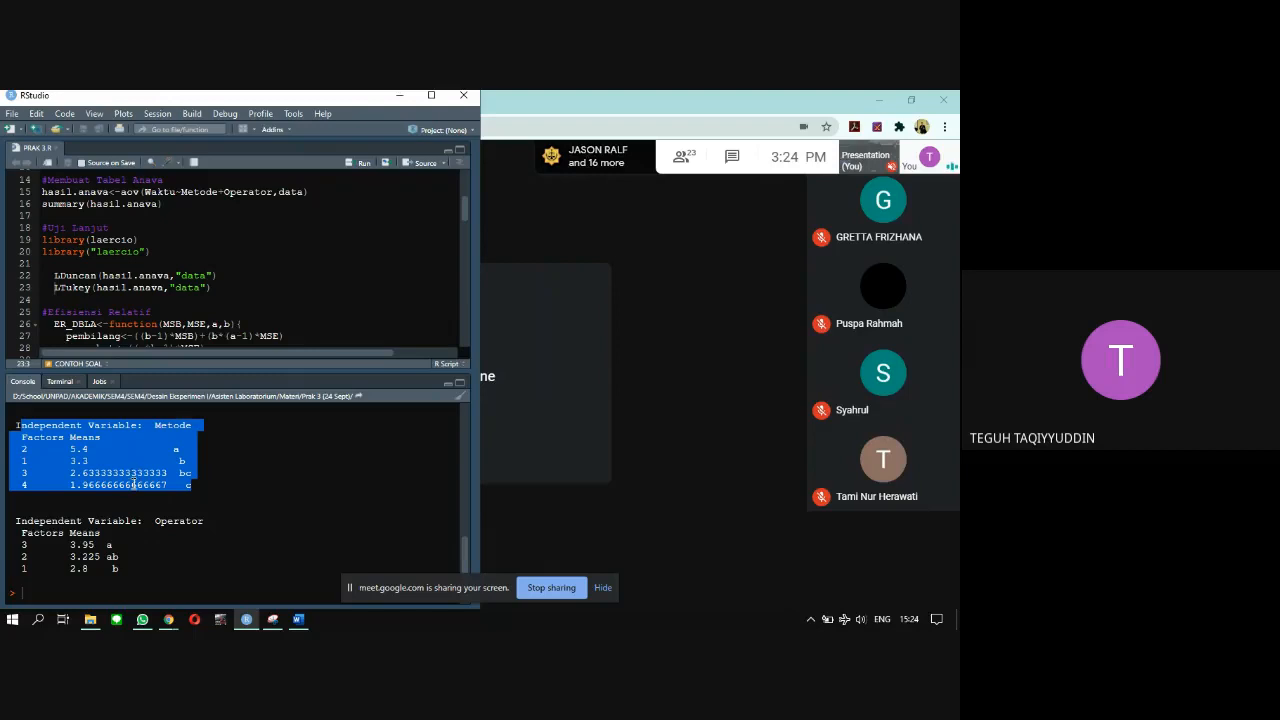
click(222, 304)
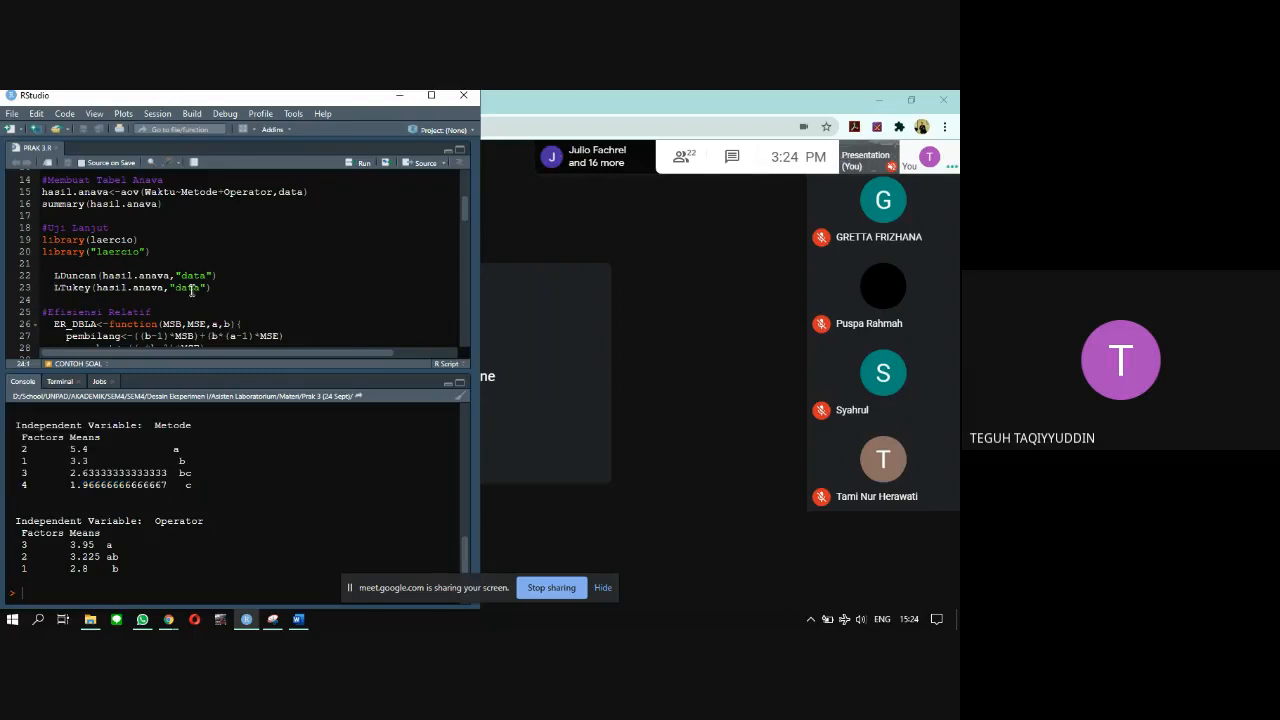
scroll(175, 345, up, 2)
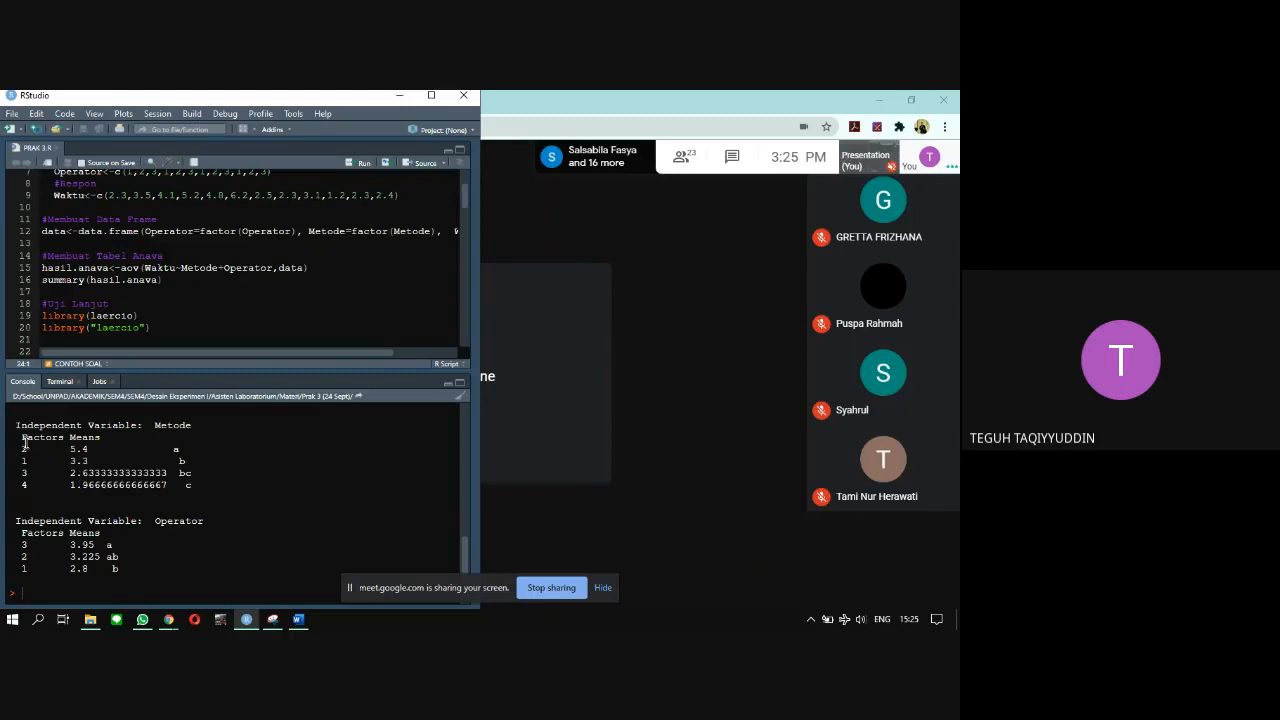
drag(15, 424, 193, 421)
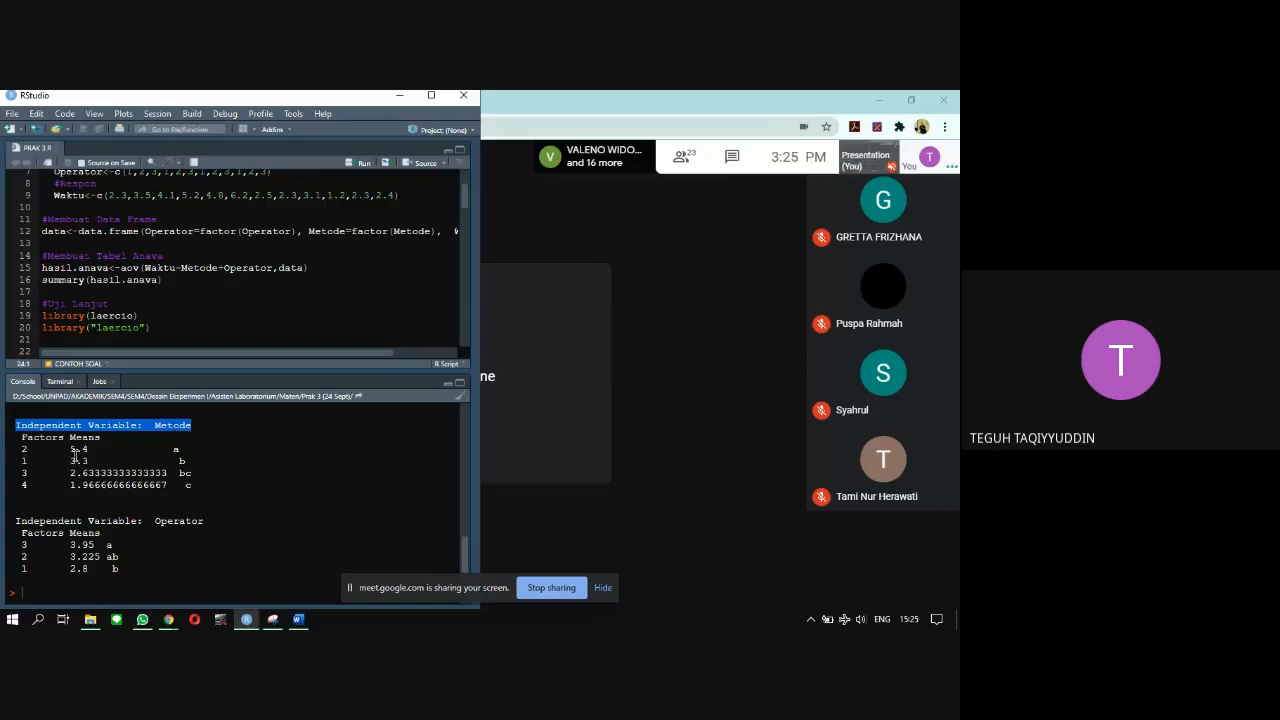
drag(174, 451, 198, 482)
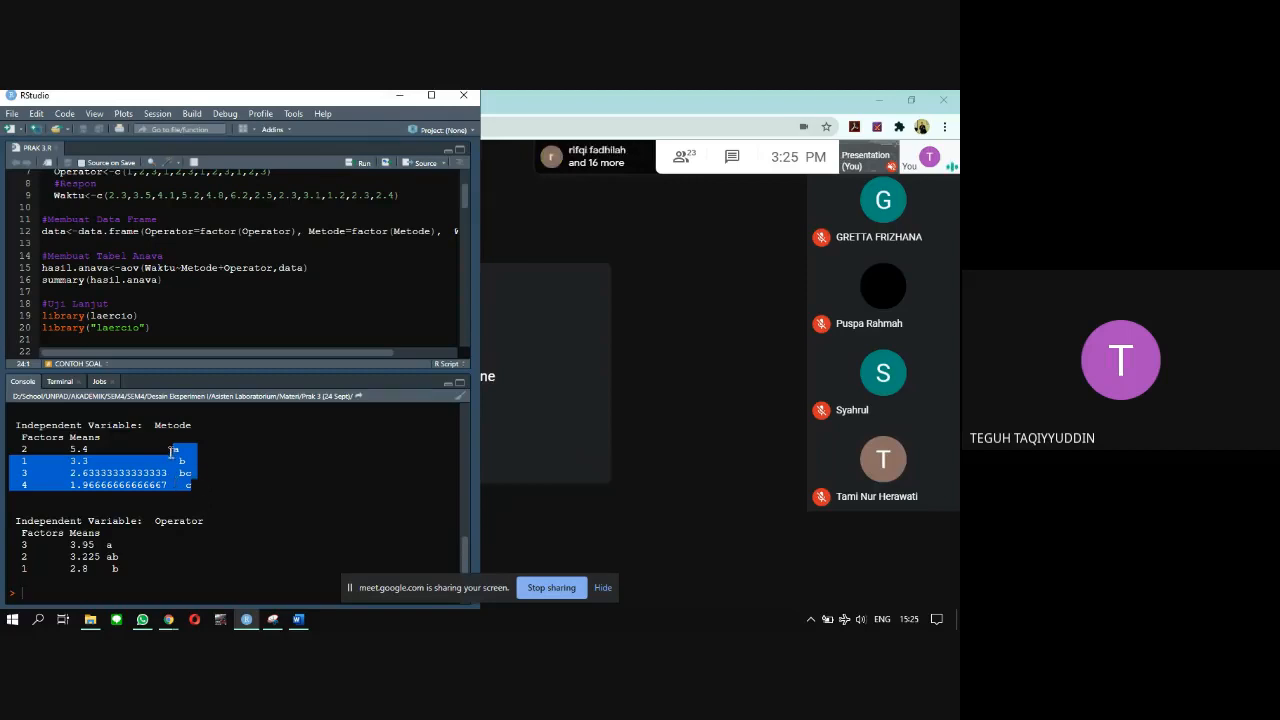
click(170, 446)
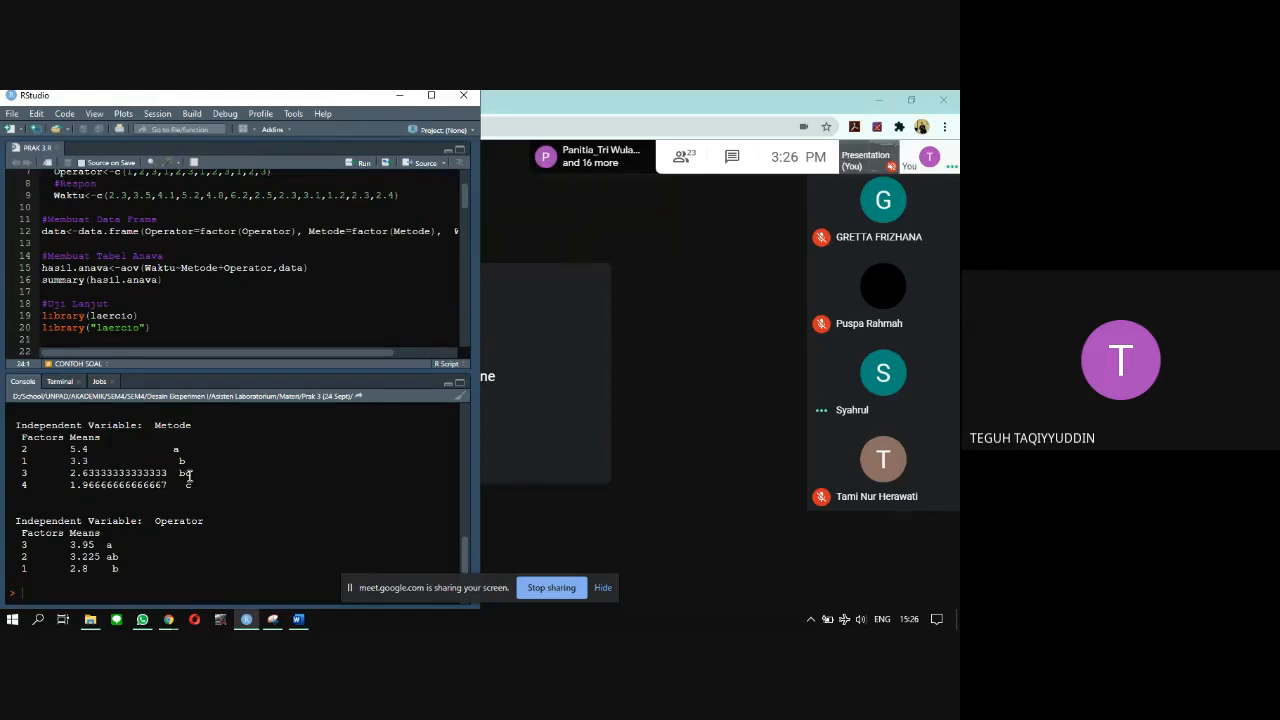
drag(189, 476, 184, 462)
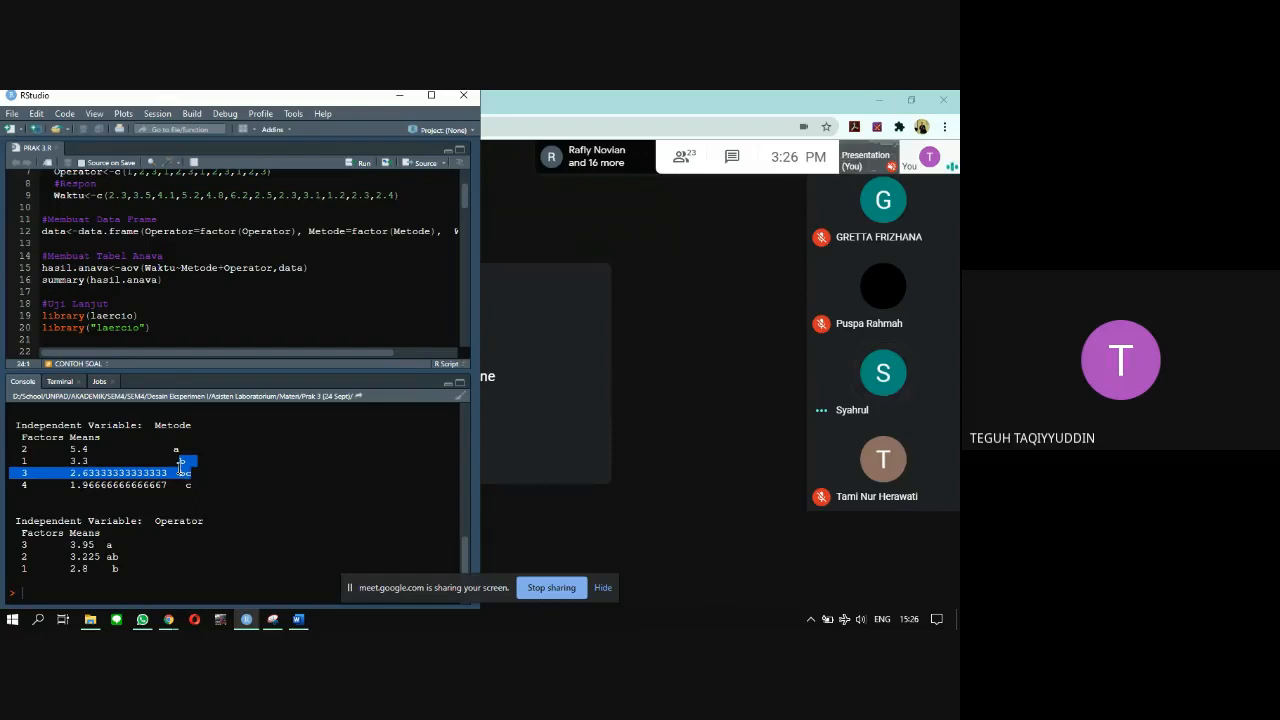
click(182, 464)
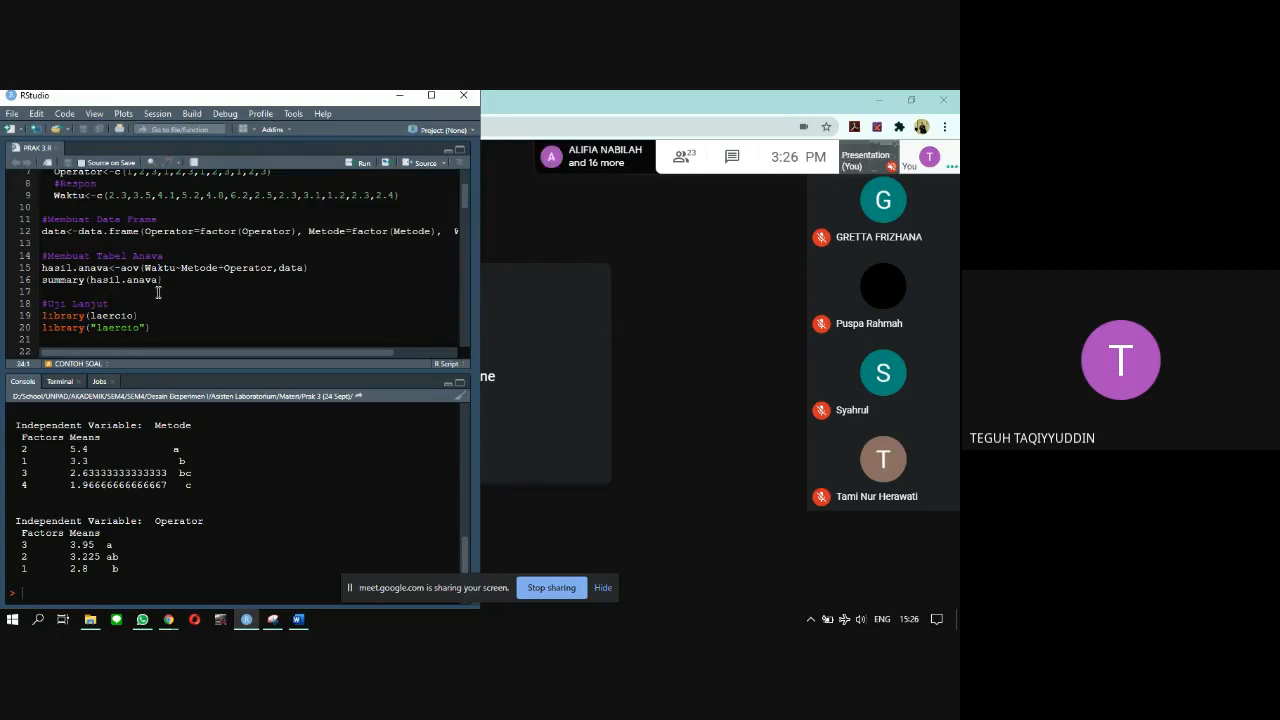
Step: Examine the ER_DBLA function under Efisiensi Relatif, and switch to Word to review the ER formula at the module's end
scroll(158, 300, down, 4)
scroll(114, 296, down, 1)
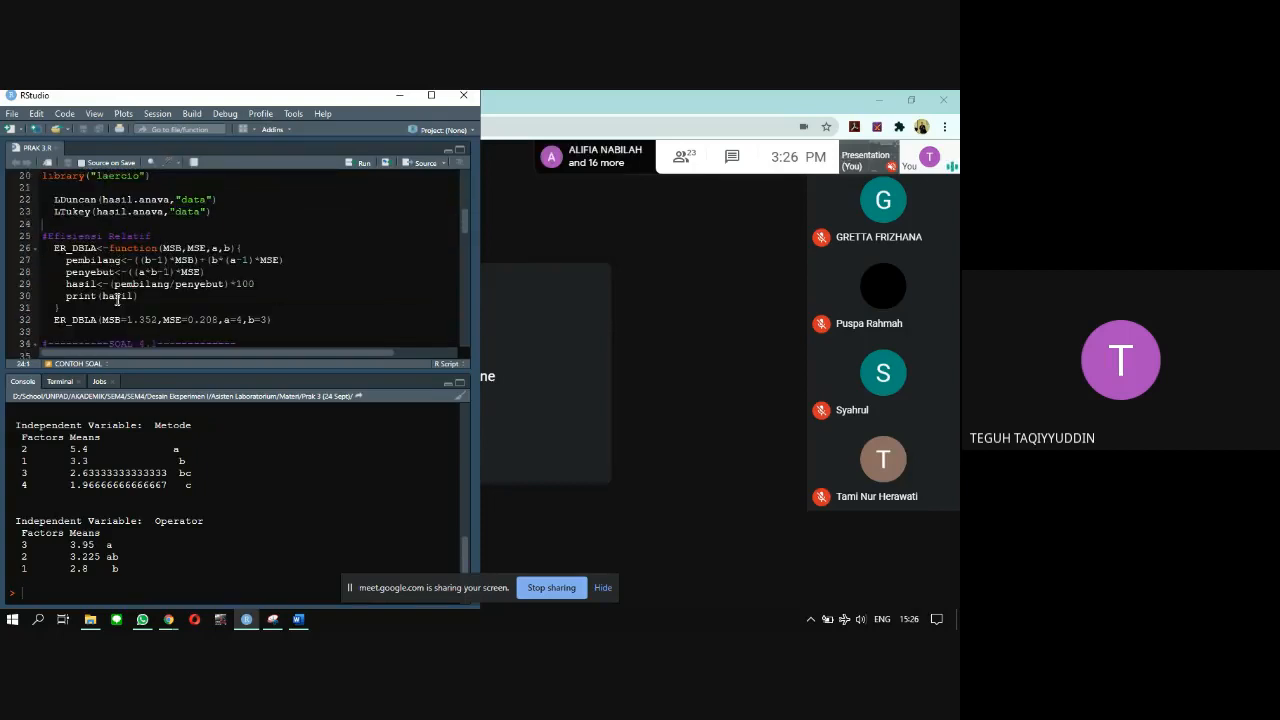
scroll(110, 296, up, 4)
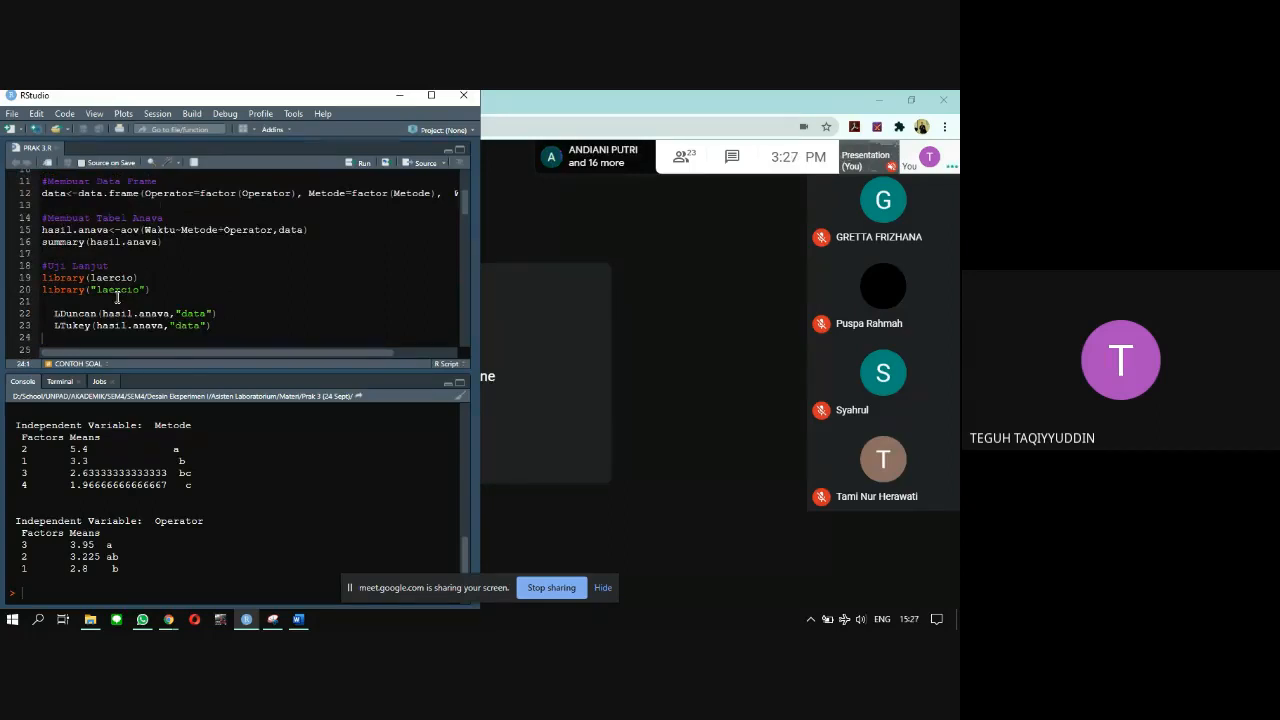
scroll(117, 297, down, 2)
scroll(117, 297, down, 2)
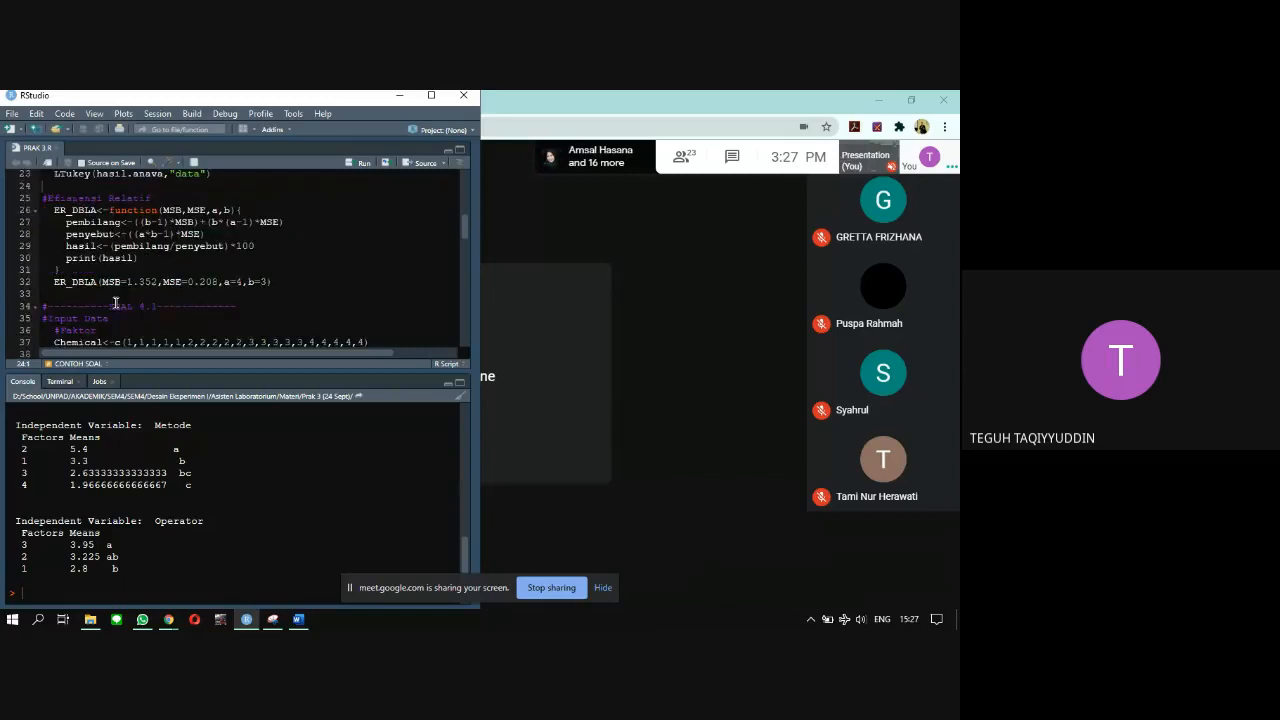
click(298, 619)
scroll(316, 493, down, 20)
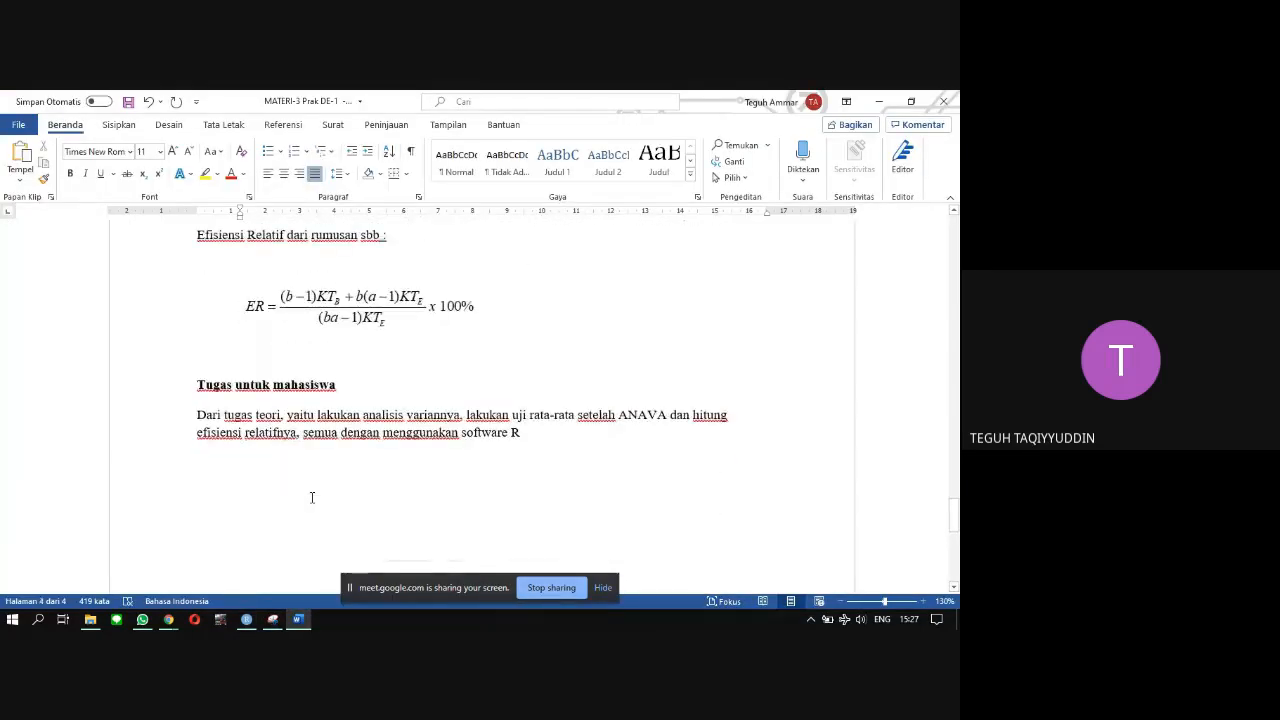
scroll(312, 497, up, 2)
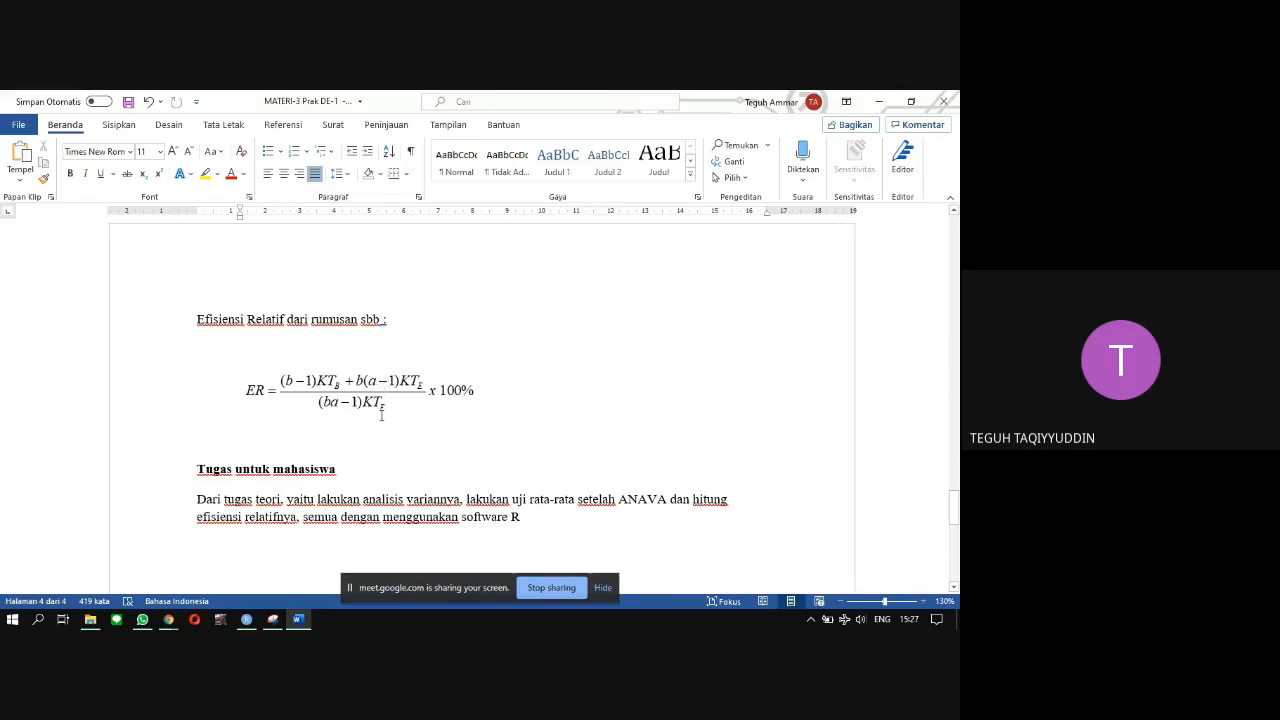
Step: Switch to Snipping Tool and circle operators 1 to 3 and assembly methods A to D in the captured table in red
click(273, 620)
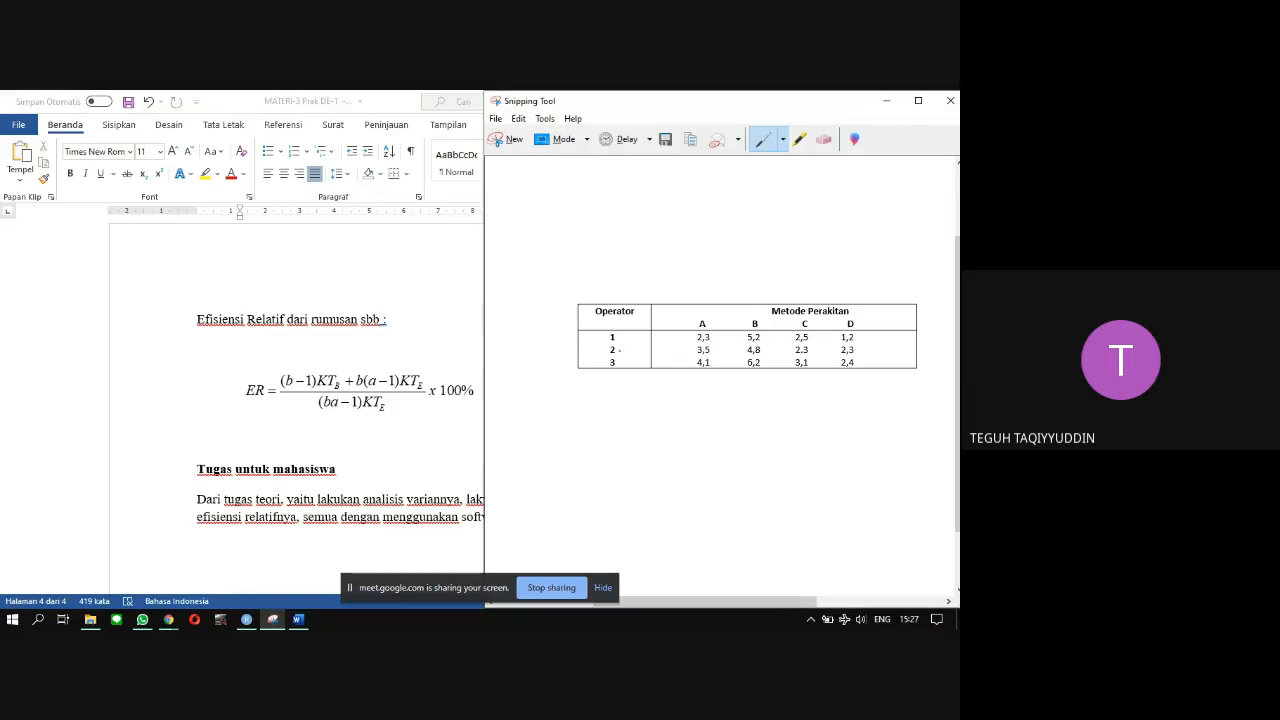
mouse_move(604, 332)
mouse_down()
mouse_move(616, 390)
mouse_move(629, 362)
mouse_move(612, 320)
mouse_up()
mouse_move(688, 314)
mouse_down()
mouse_move(696, 336)
mouse_move(850, 336)
mouse_move(692, 309)
mouse_up()
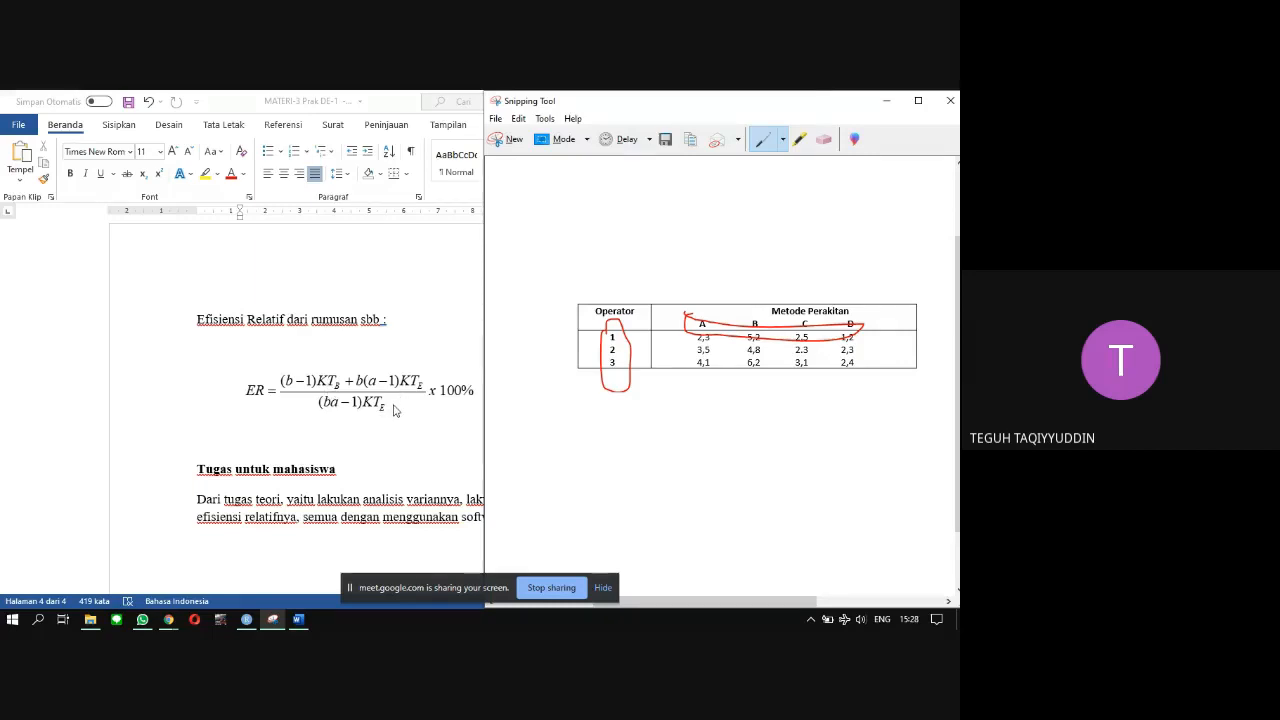
Step: Switch to RStudio and examine the Operator row's Mean Sq in the ANOVA summary, with the screen-sharing bar hidden
click(246, 621)
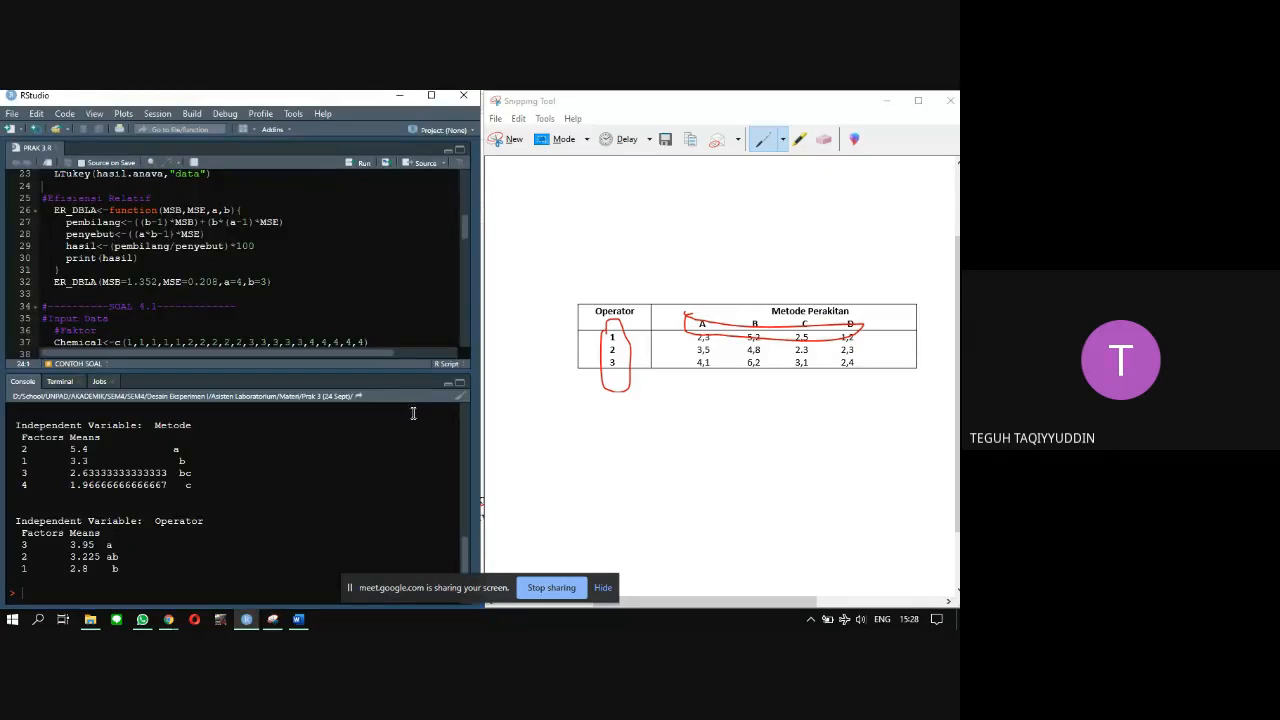
scroll(160, 476, up, 10)
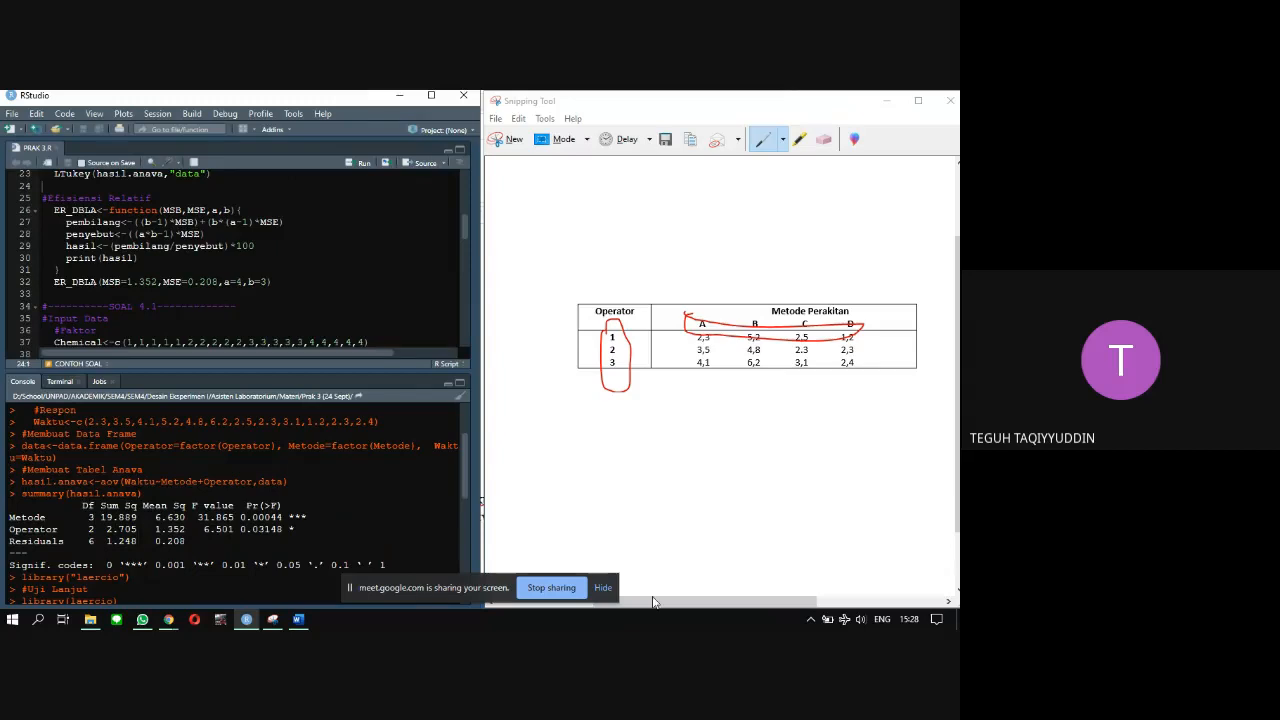
click(603, 587)
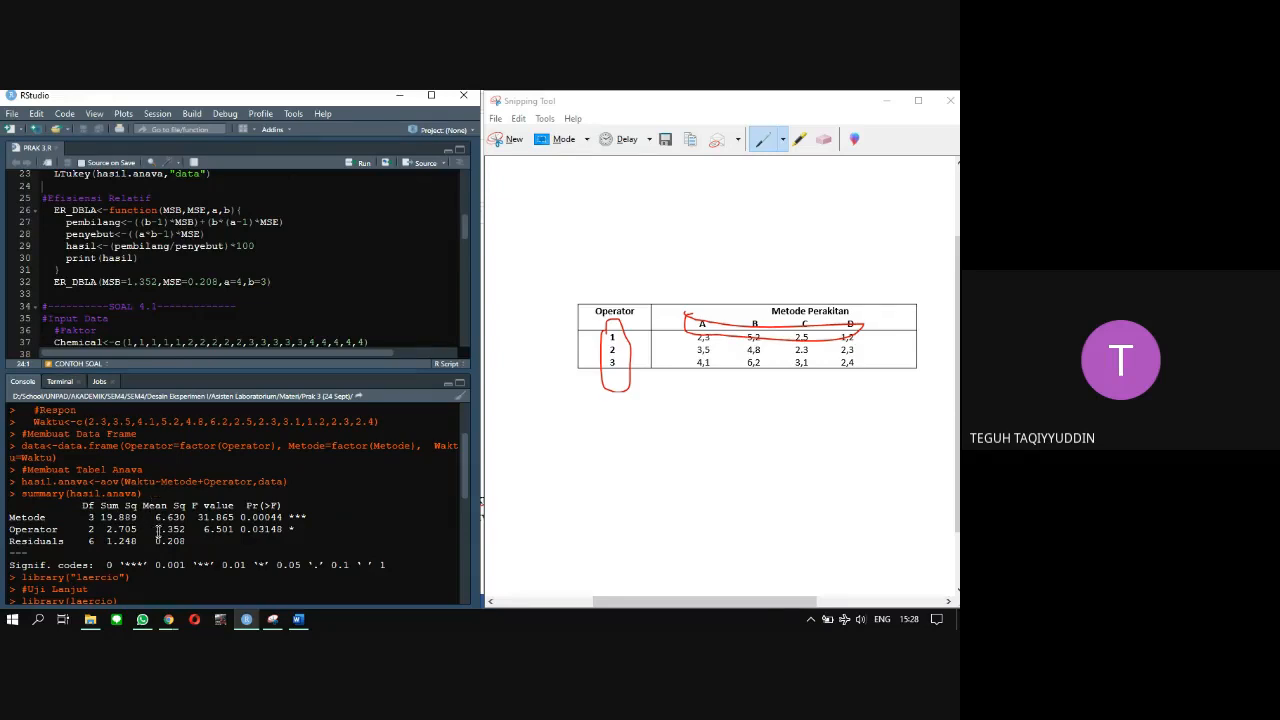
drag(157, 528, 192, 529)
click(192, 529)
Step: Run the ER_DBLA function definition and its call with MSB=1.352, MSE=0.208, a=4 and b=3
scroll(222, 310, down, 5)
scroll(222, 310, up, 5)
scroll(220, 315, up, 1)
click(153, 247)
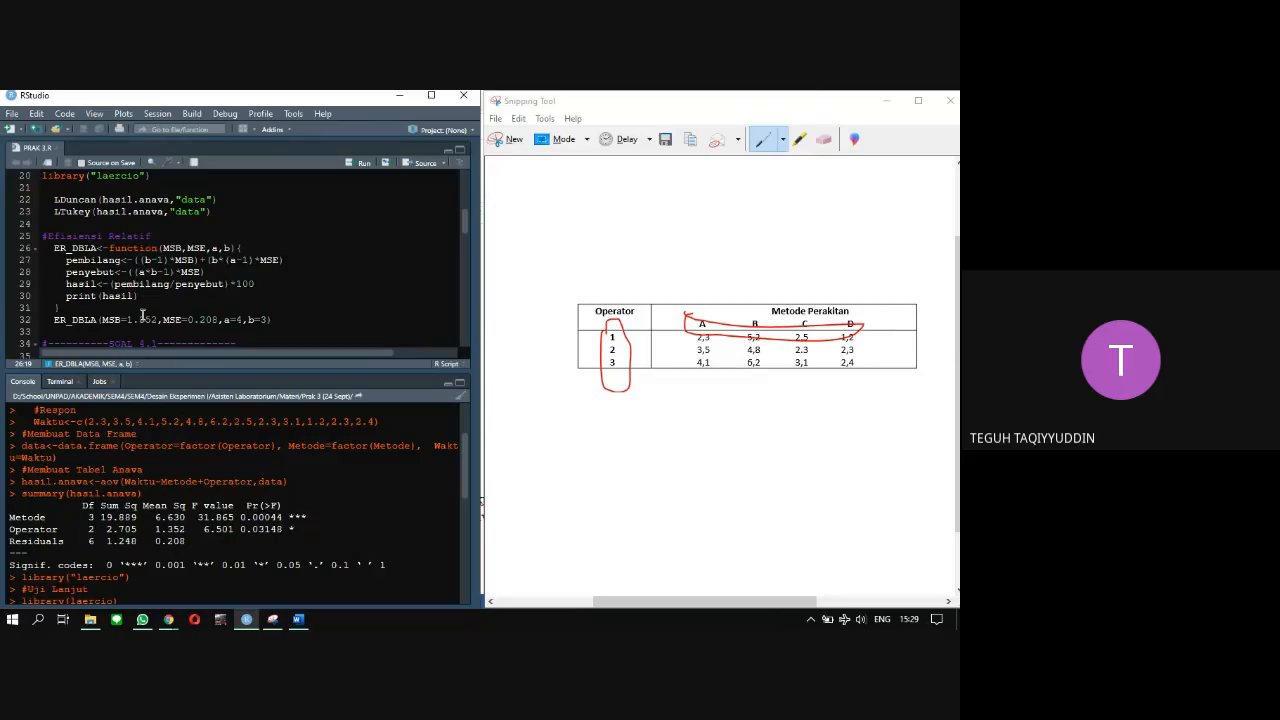
double_click(142, 320)
click(123, 320)
click(189, 247)
key(ctrl+Return)
key(ctrl+Return)
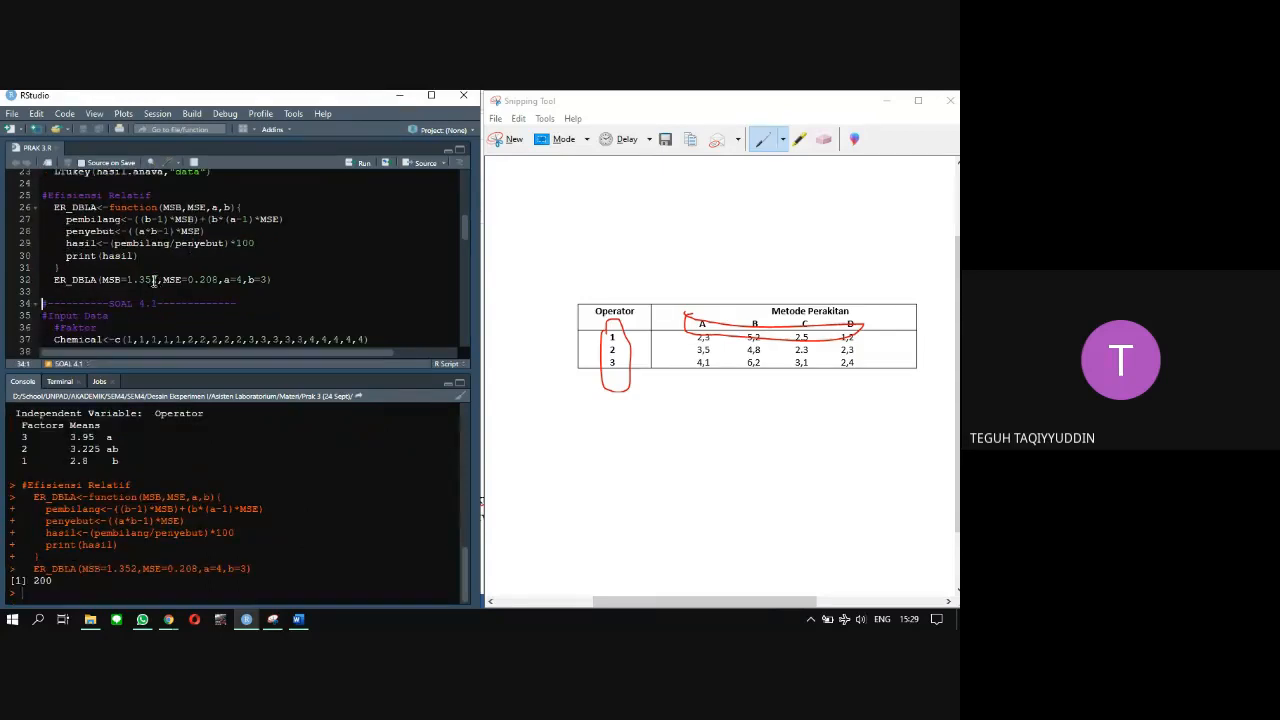
Step: Examine the multiplication by 100 and the pembilang and penyebut lines in the ER_DBLA function
click(257, 243)
drag(257, 243, 237, 243)
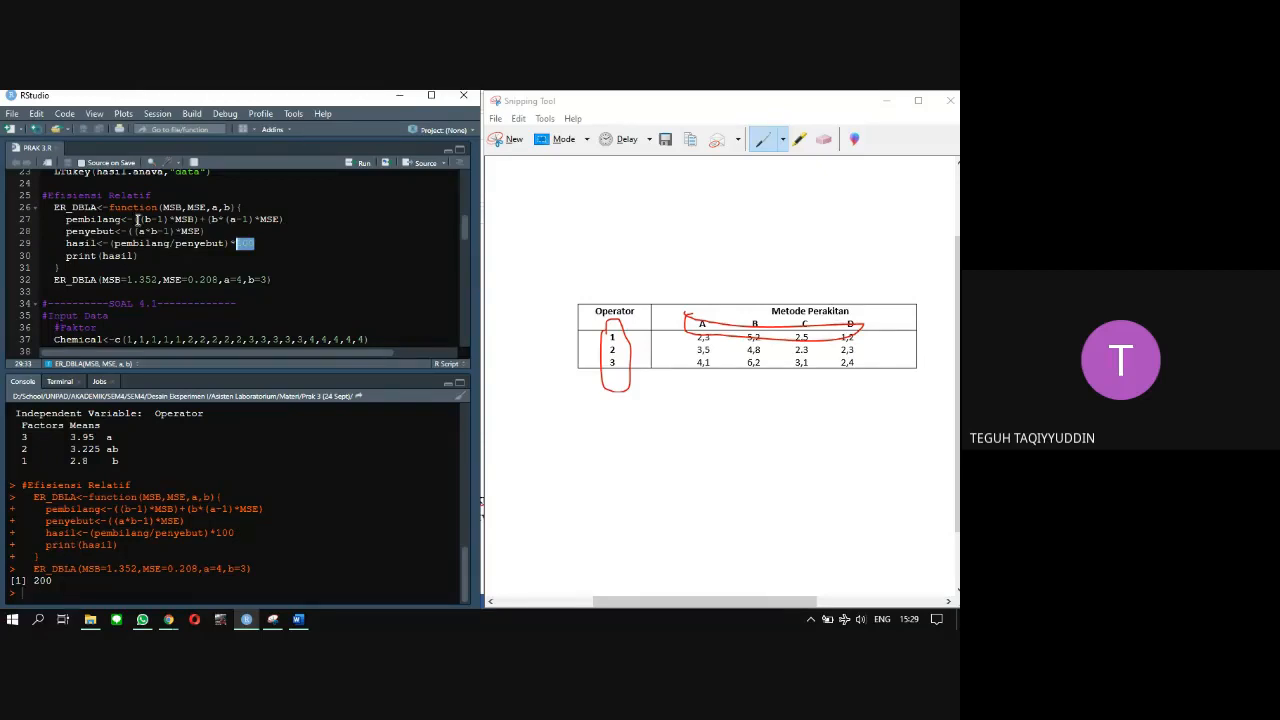
drag(66, 219, 214, 228)
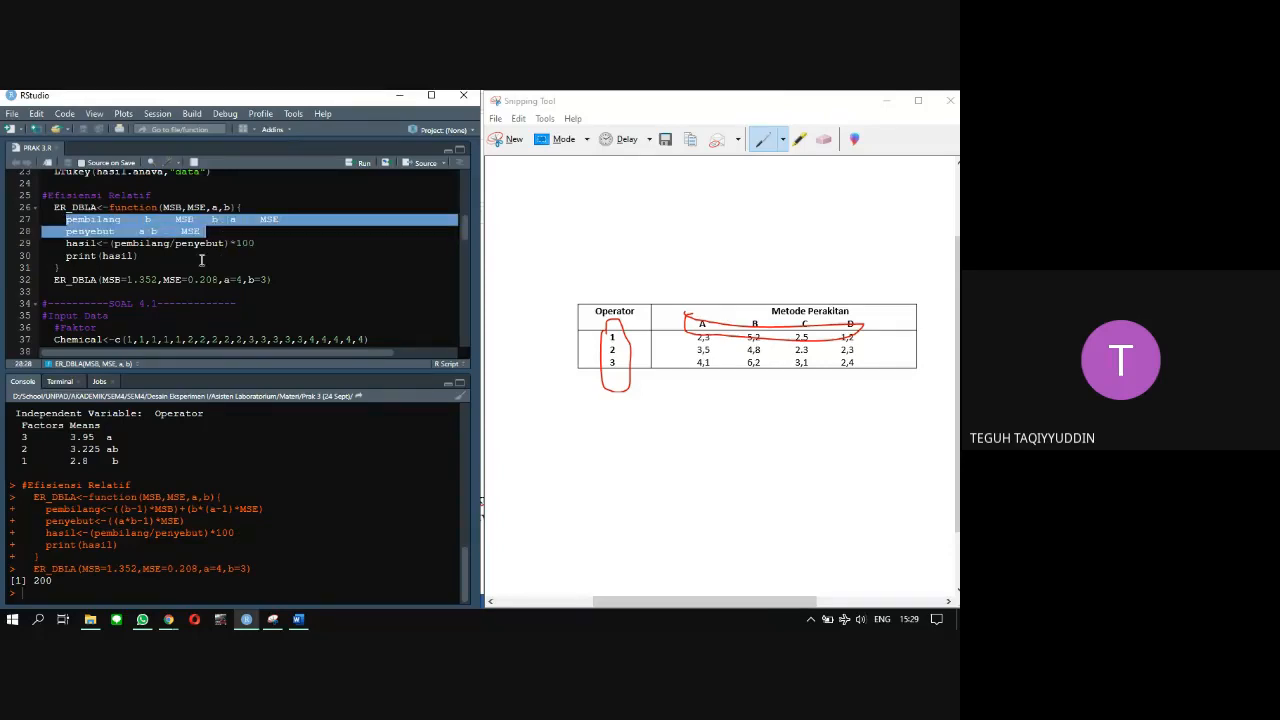
click(203, 252)
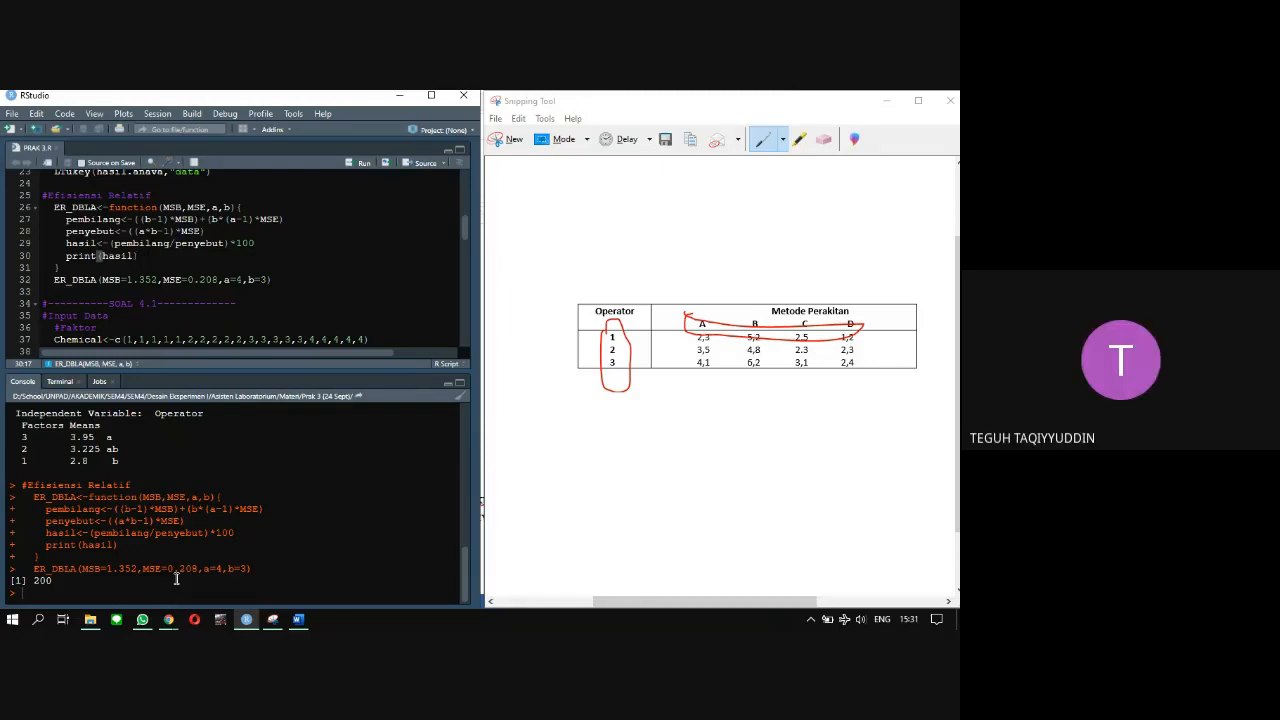
Step: Check the Google Meet window, and return to RStudio to examine the ER_DBLA call and its output in the console
click(172, 621)
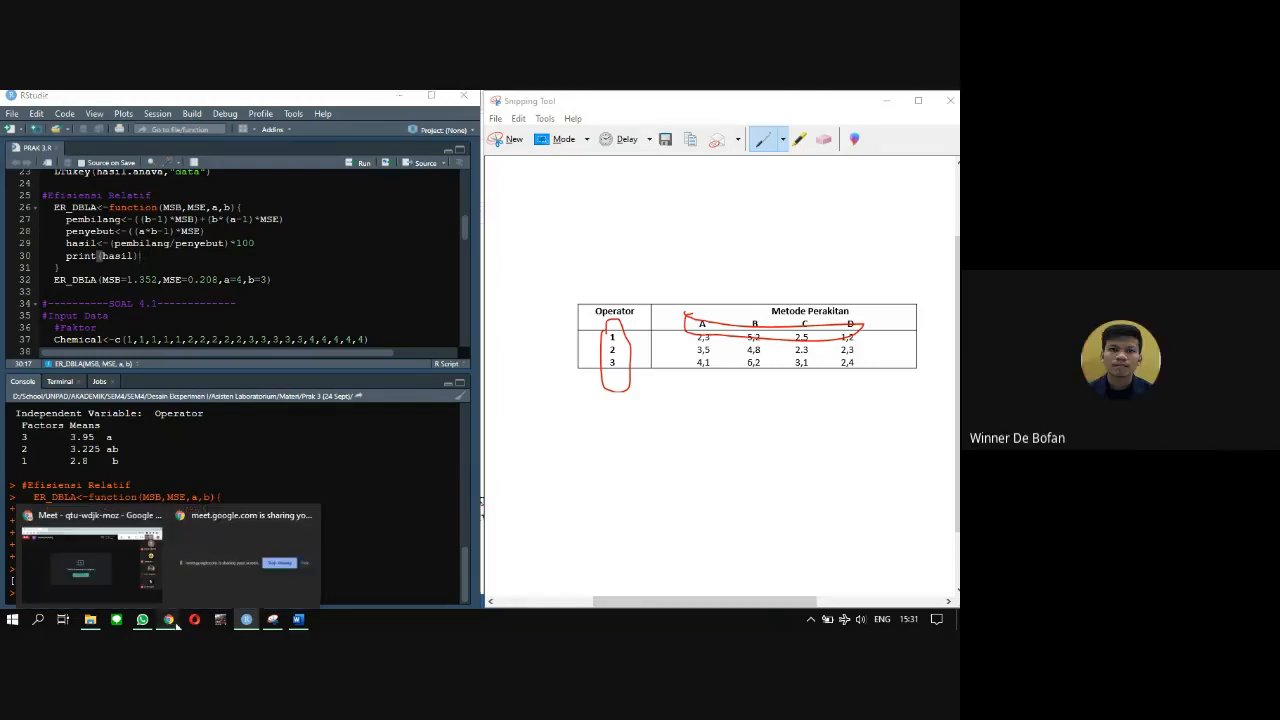
click(124, 571)
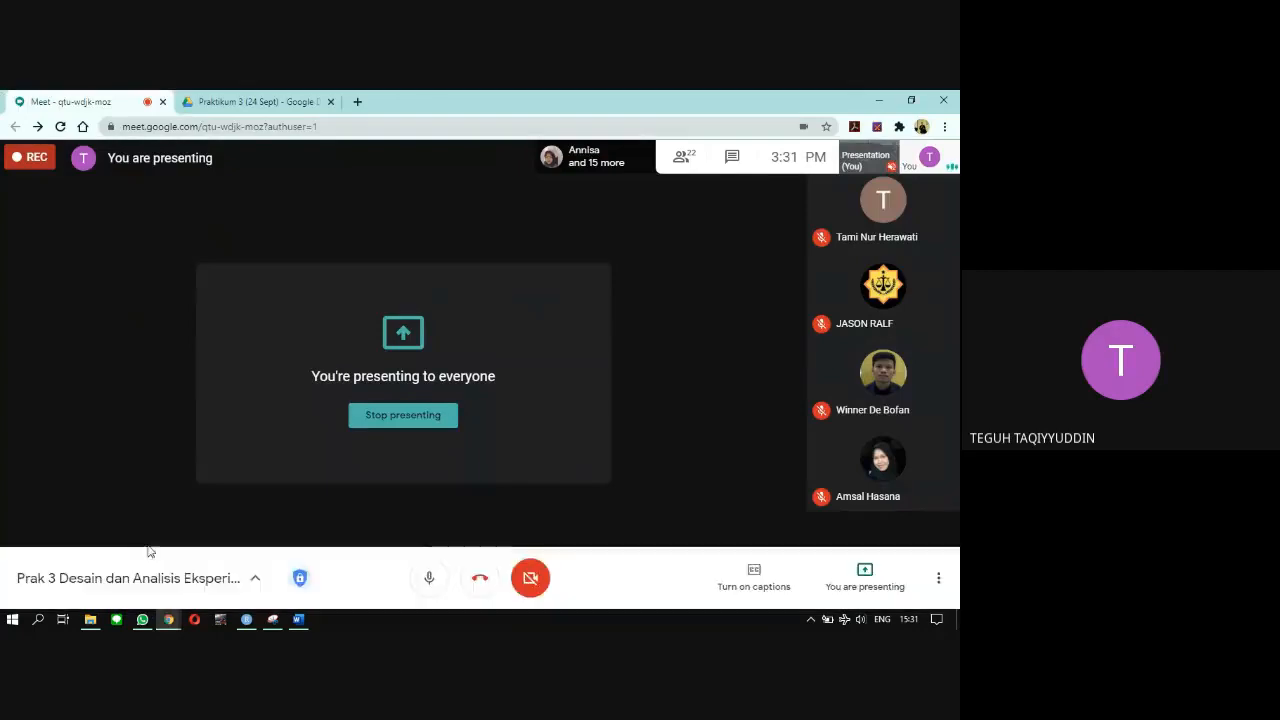
click(247, 619)
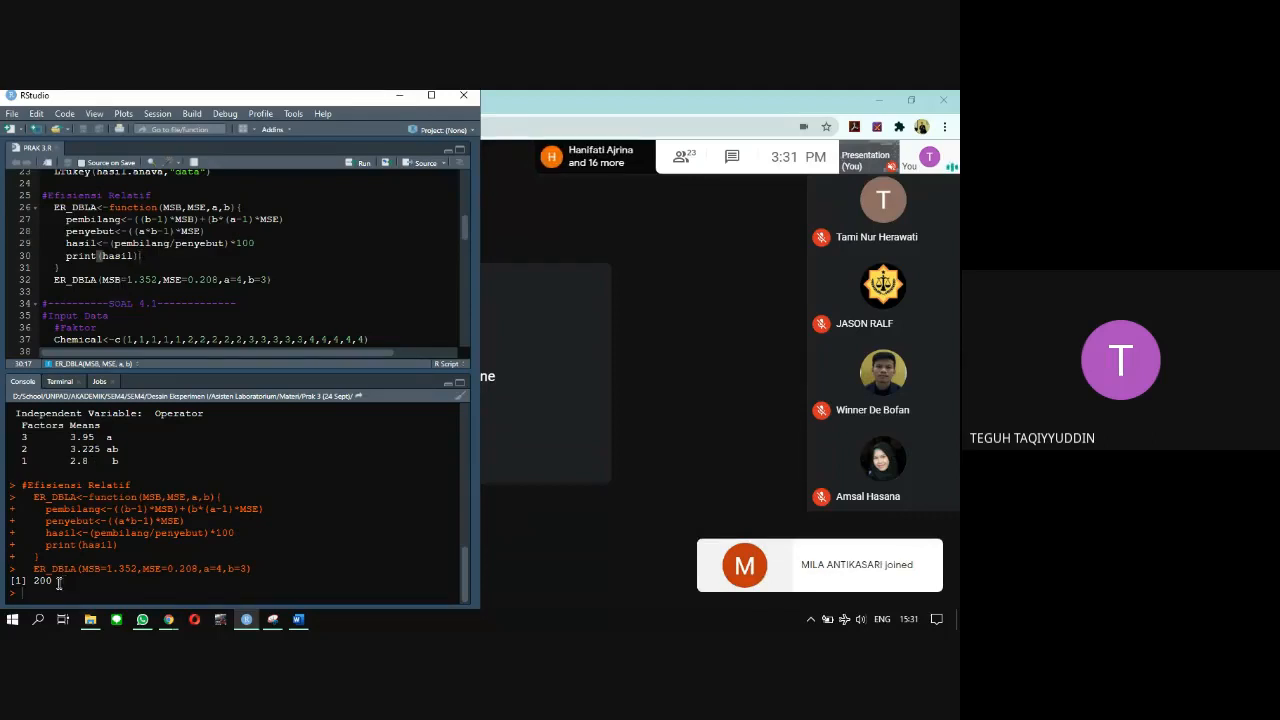
drag(50, 581, 33, 568)
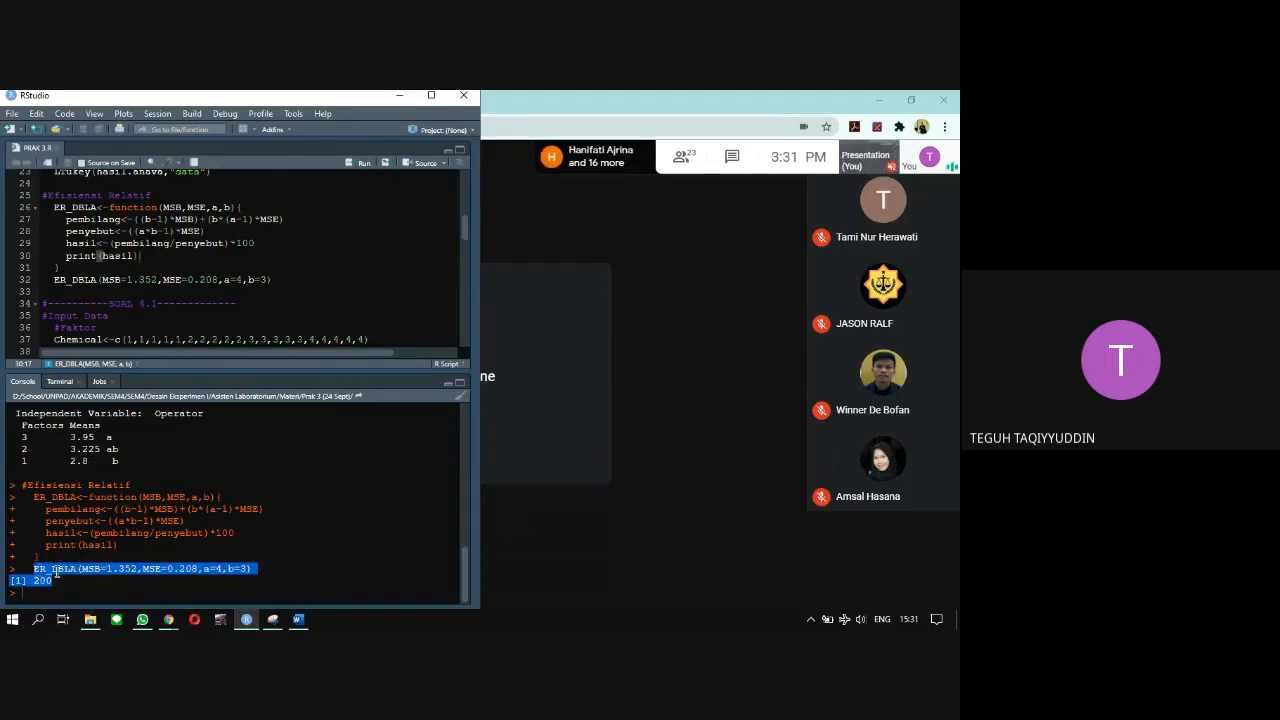
Step: Examine the body of the ER_DBLA function in the script, from the pembilang and penyebut lines to the printed hasil
click(71, 581)
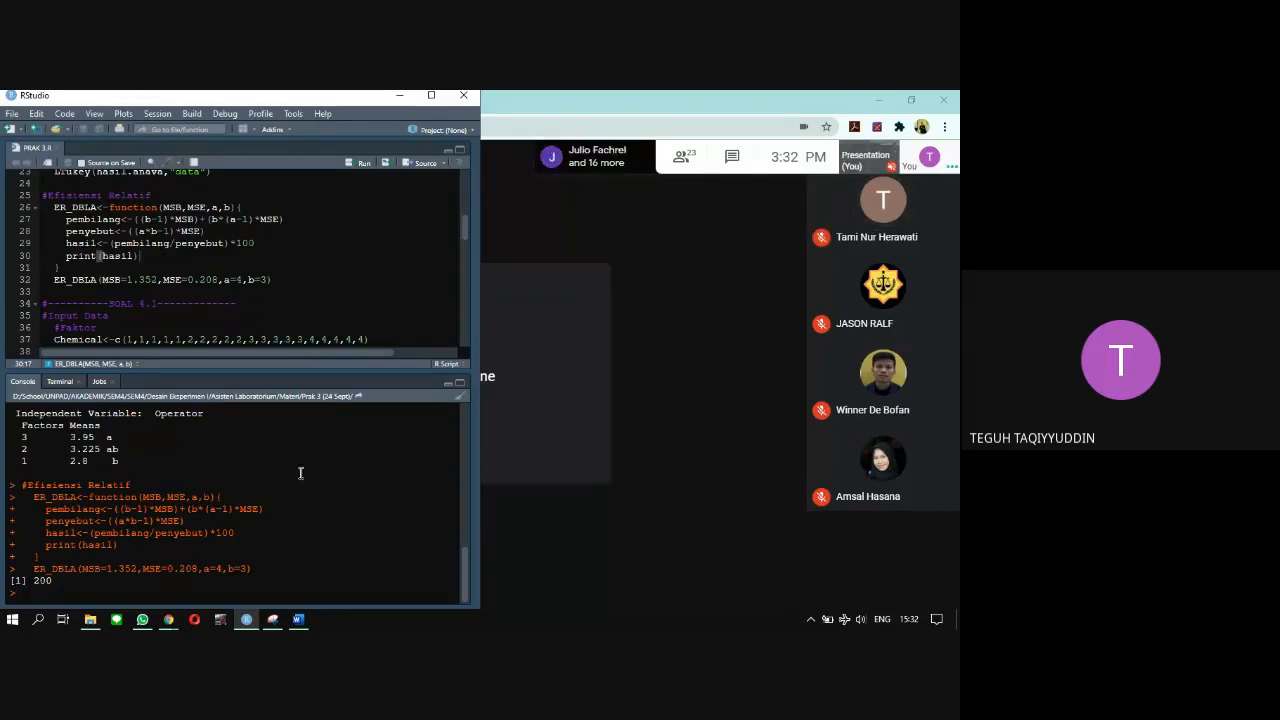
scroll(215, 289, up, 2)
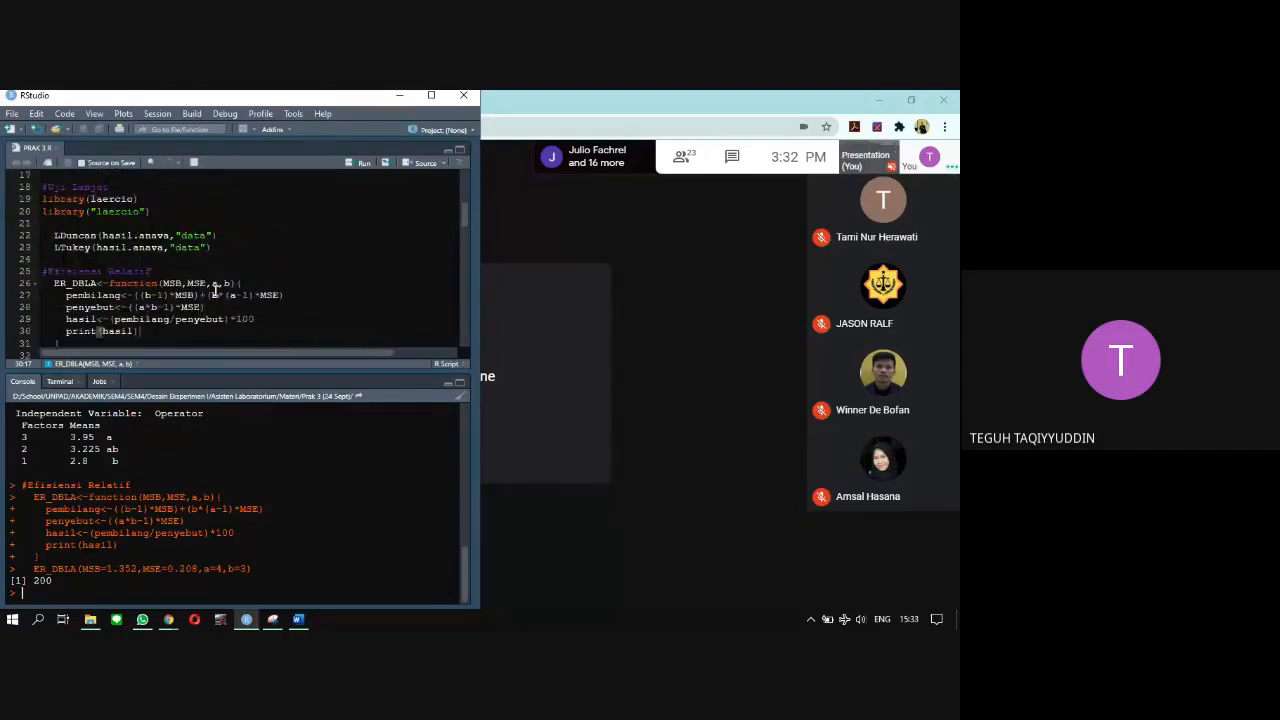
scroll(215, 289, down, 1)
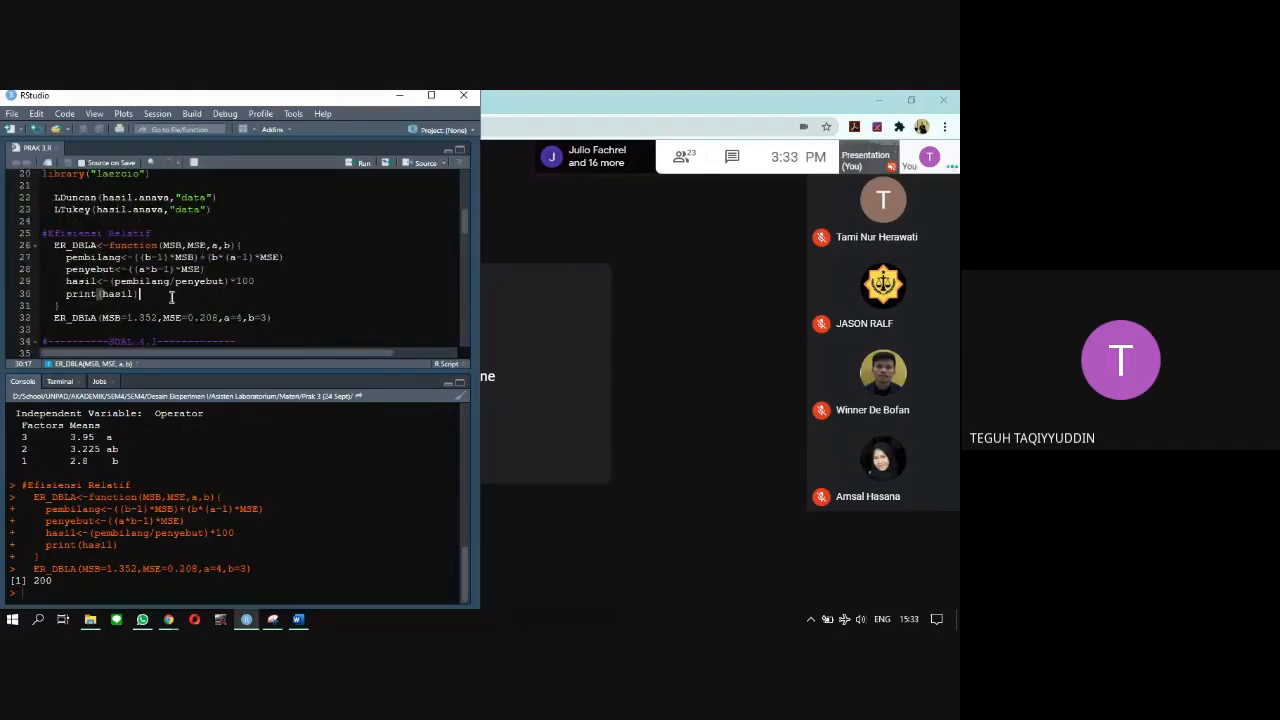
click(111, 296)
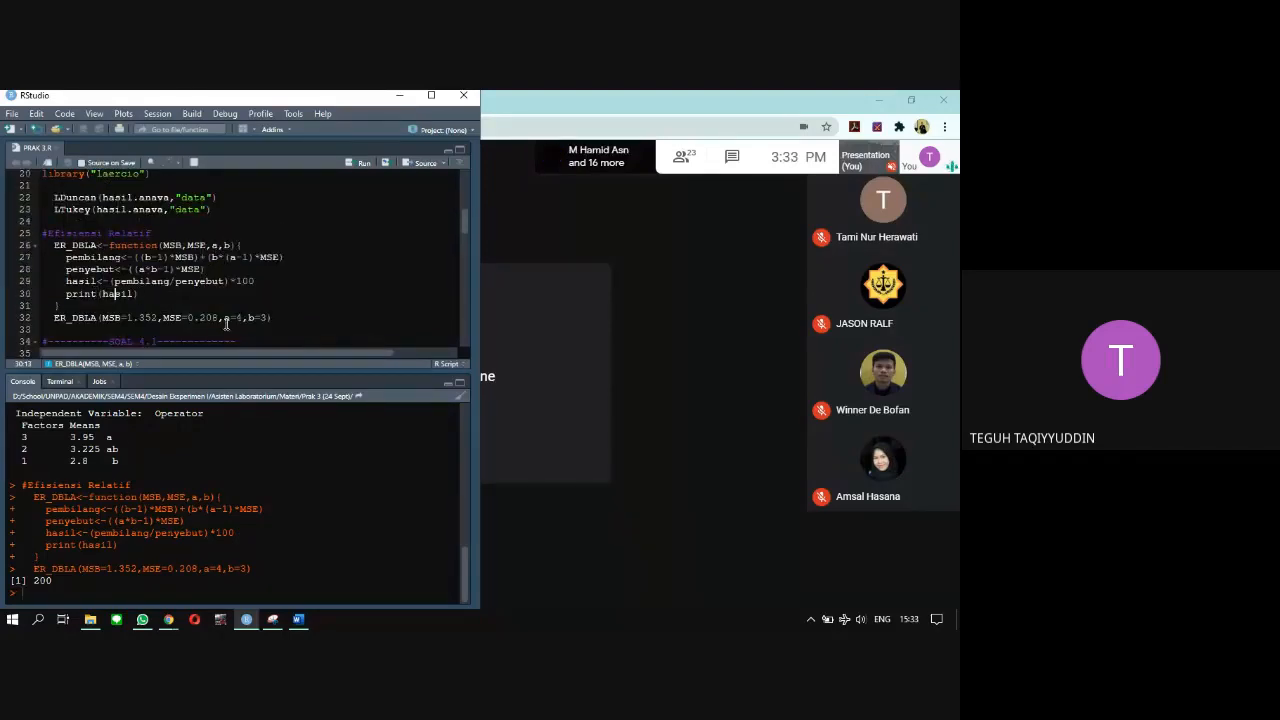
click(222, 305)
click(141, 269)
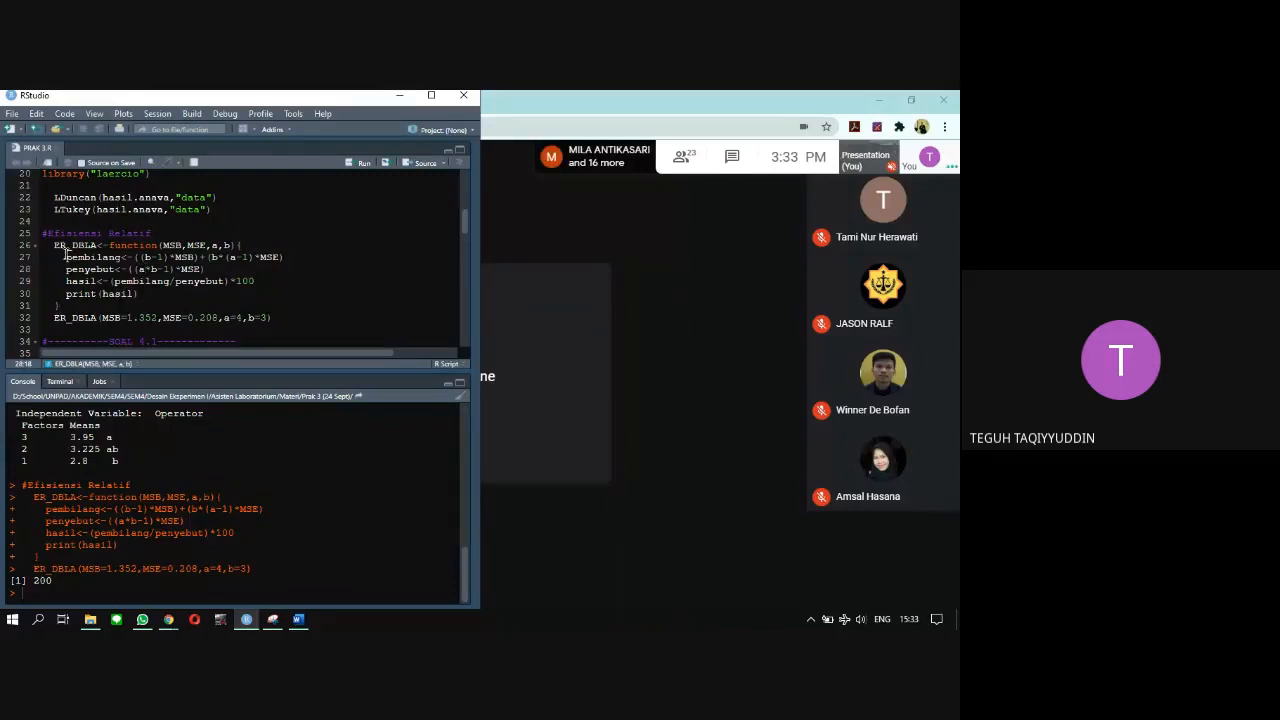
Step: Review the ER formula in Word and the operator table in Snipping Tool, check Google Meet, and return to RStudio
click(267, 622)
click(266, 622)
click(297, 619)
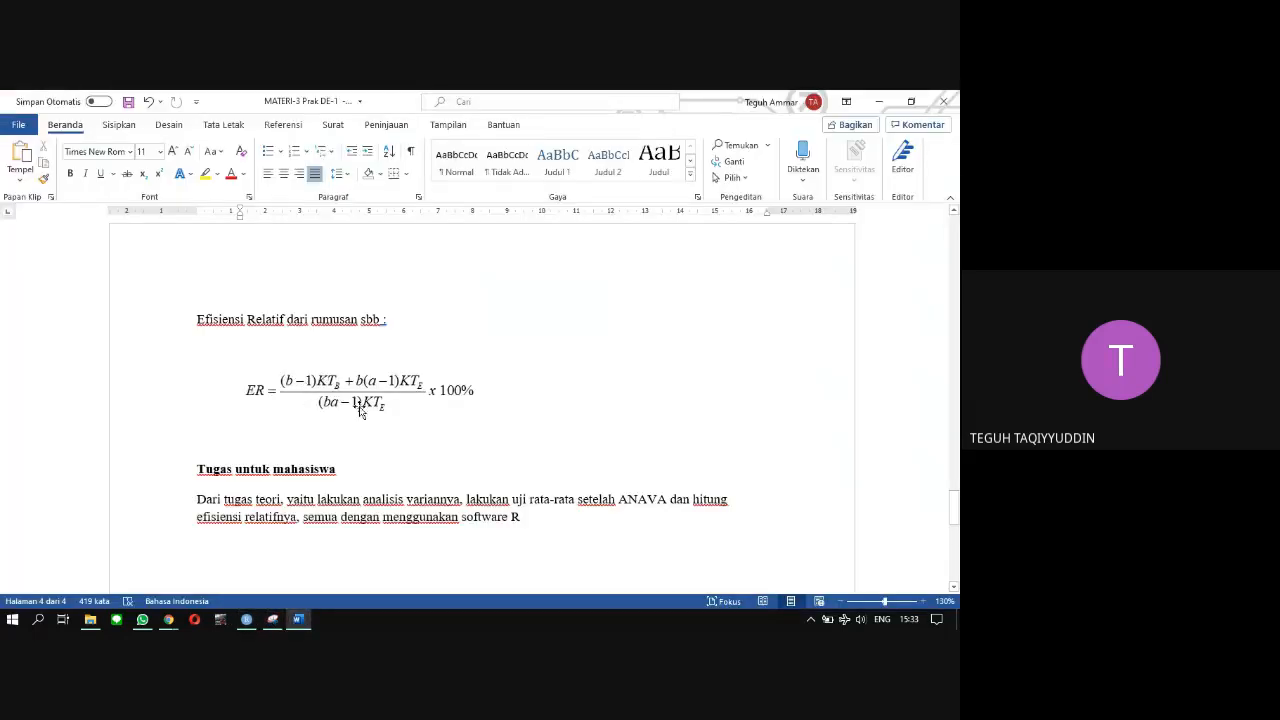
click(246, 620)
click(272, 620)
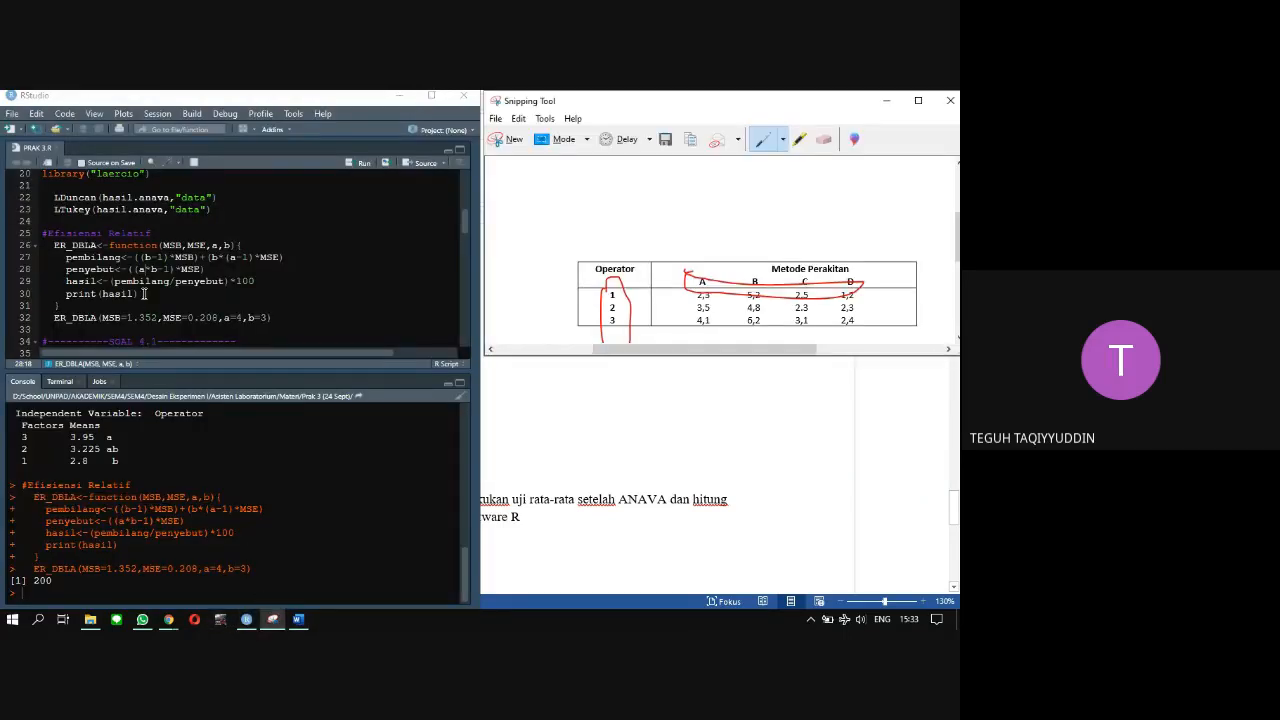
click(168, 620)
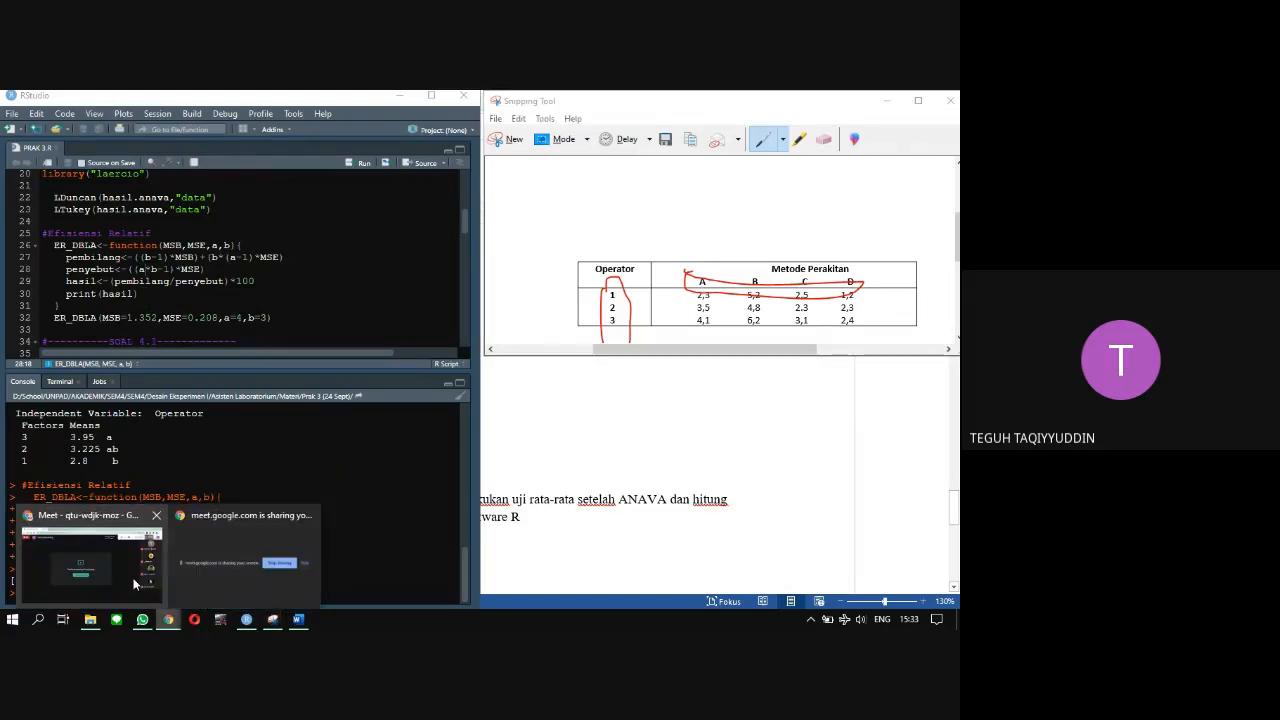
click(150, 578)
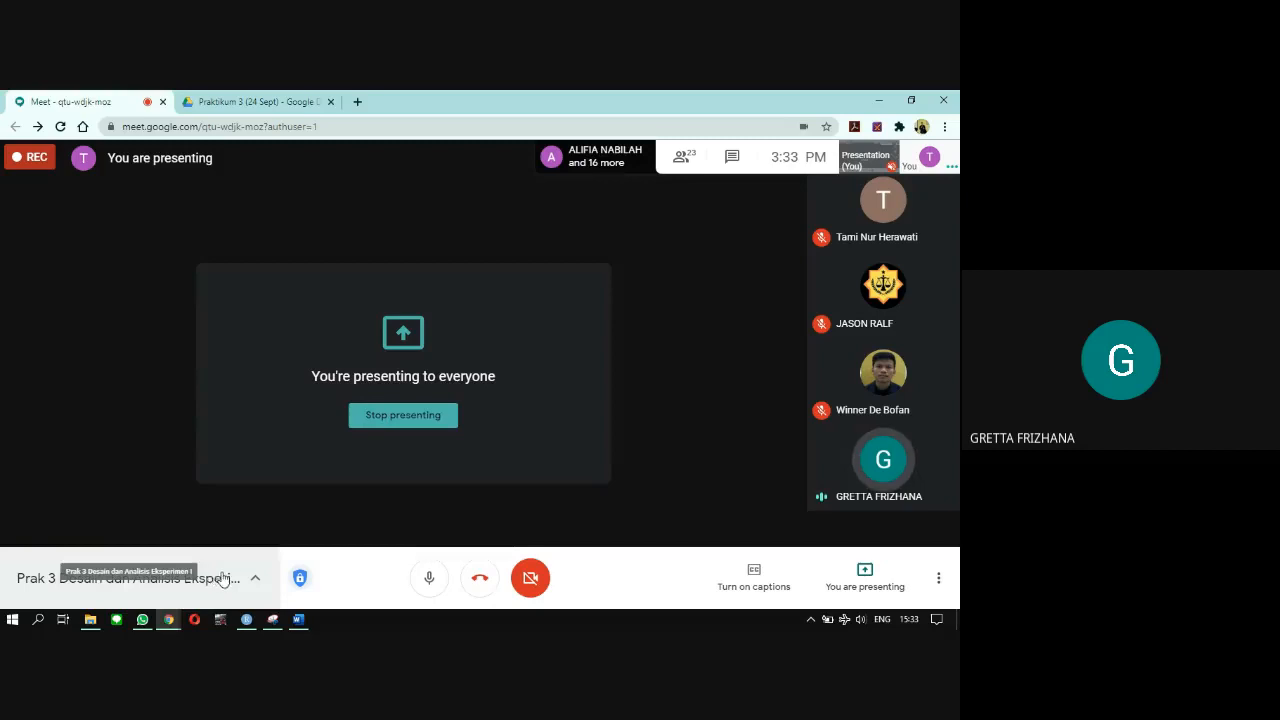
click(250, 620)
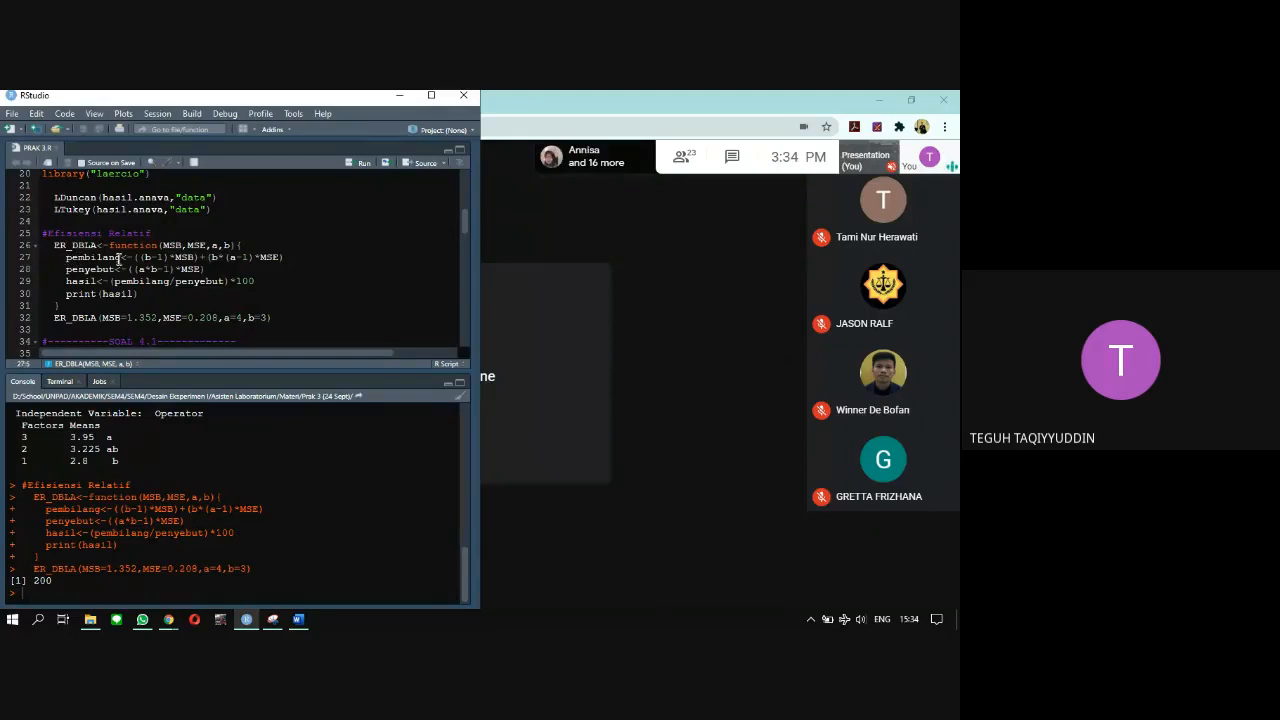
Step: Try replacing b with 3 in the pembilang line of the ER_DBLA function, and restore the variable b
click(66, 258)
click(152, 258)
key(BackSpace)
text(3)
key(Right)
key(Right)
key(Right)
key(Right)
key(shift+Right)
key(shift+Right)
key(shift+Right)
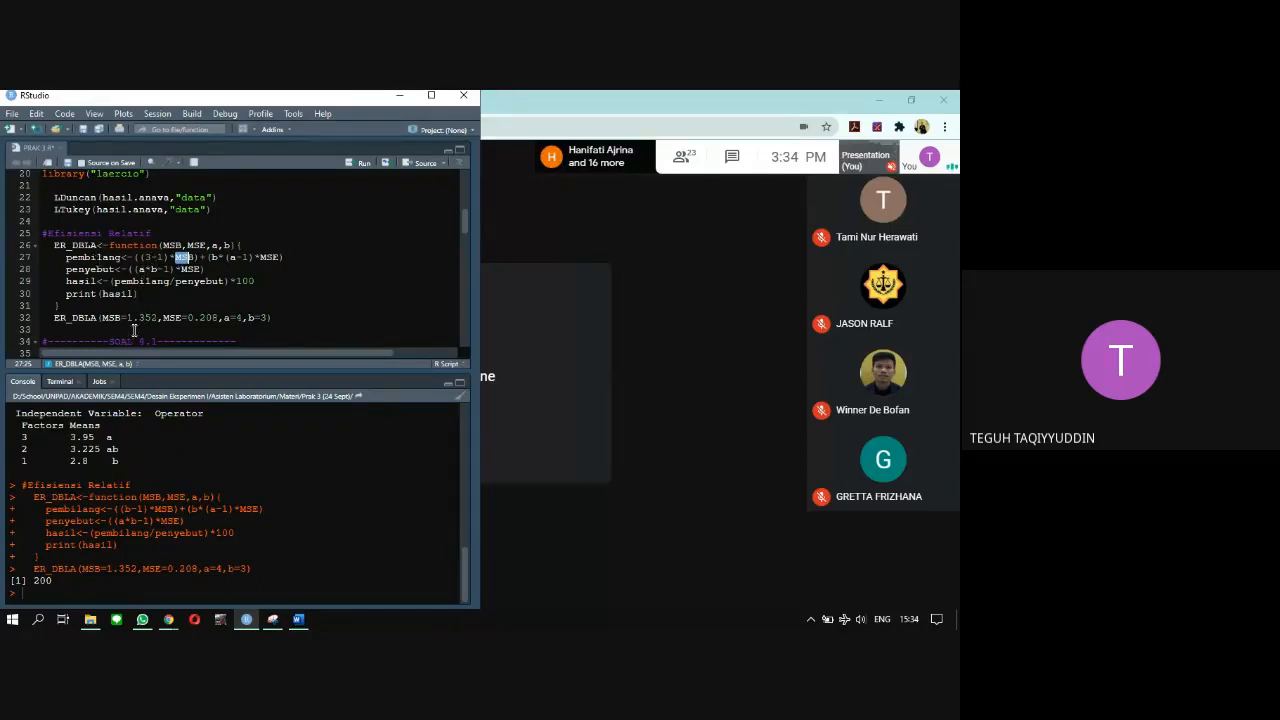
click(150, 257)
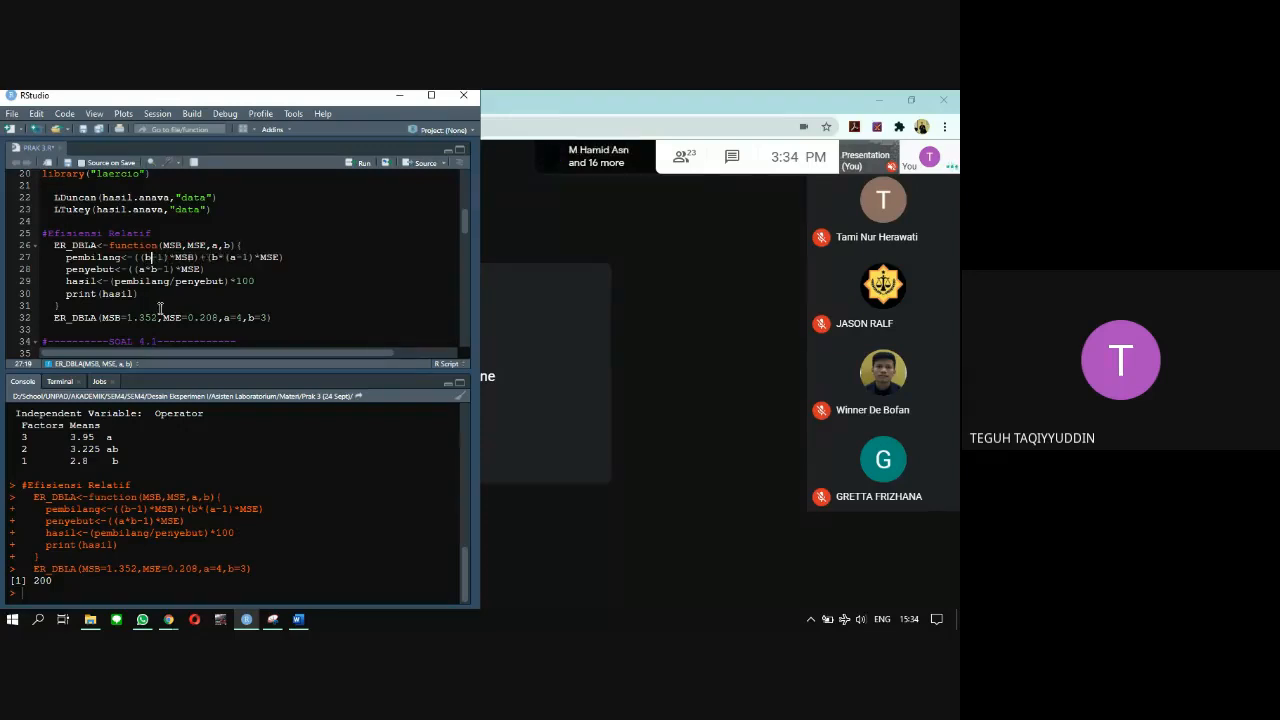
Step: Examine the ER_DBLA call and its arguments against the function definition, and view the start of the SOAL 4.1 section
drag(102, 317, 265, 318)
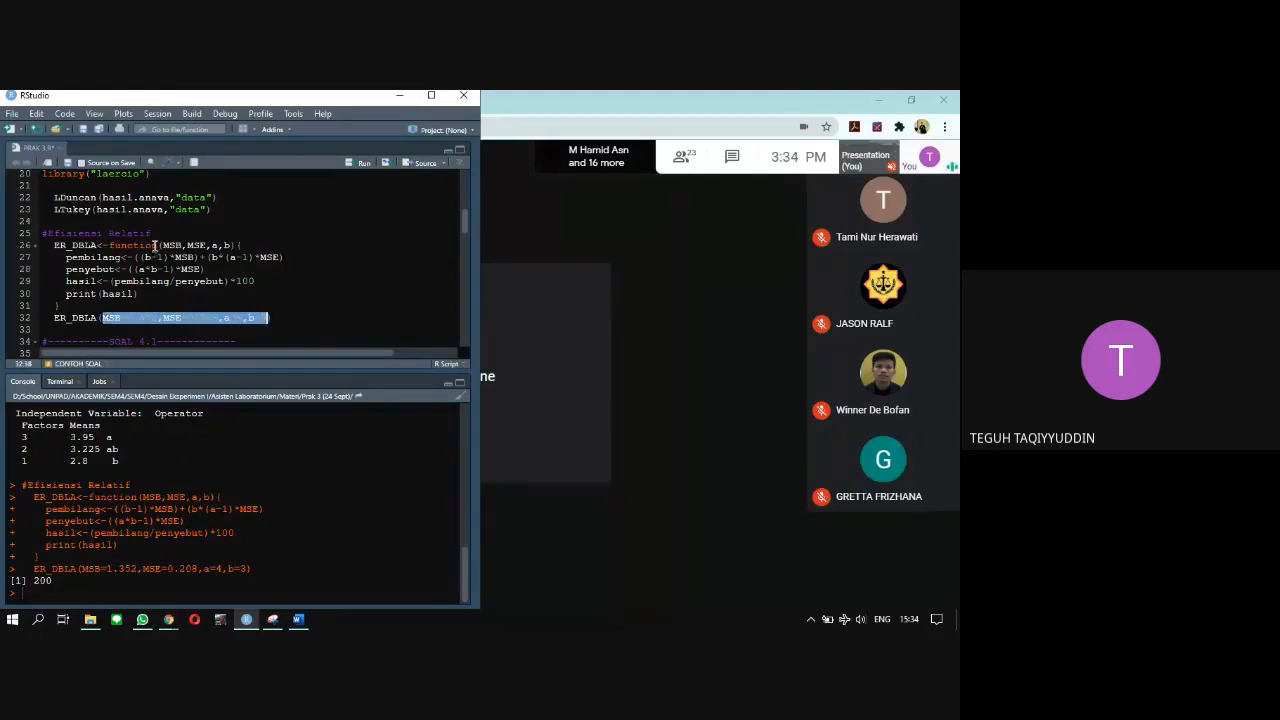
click(147, 302)
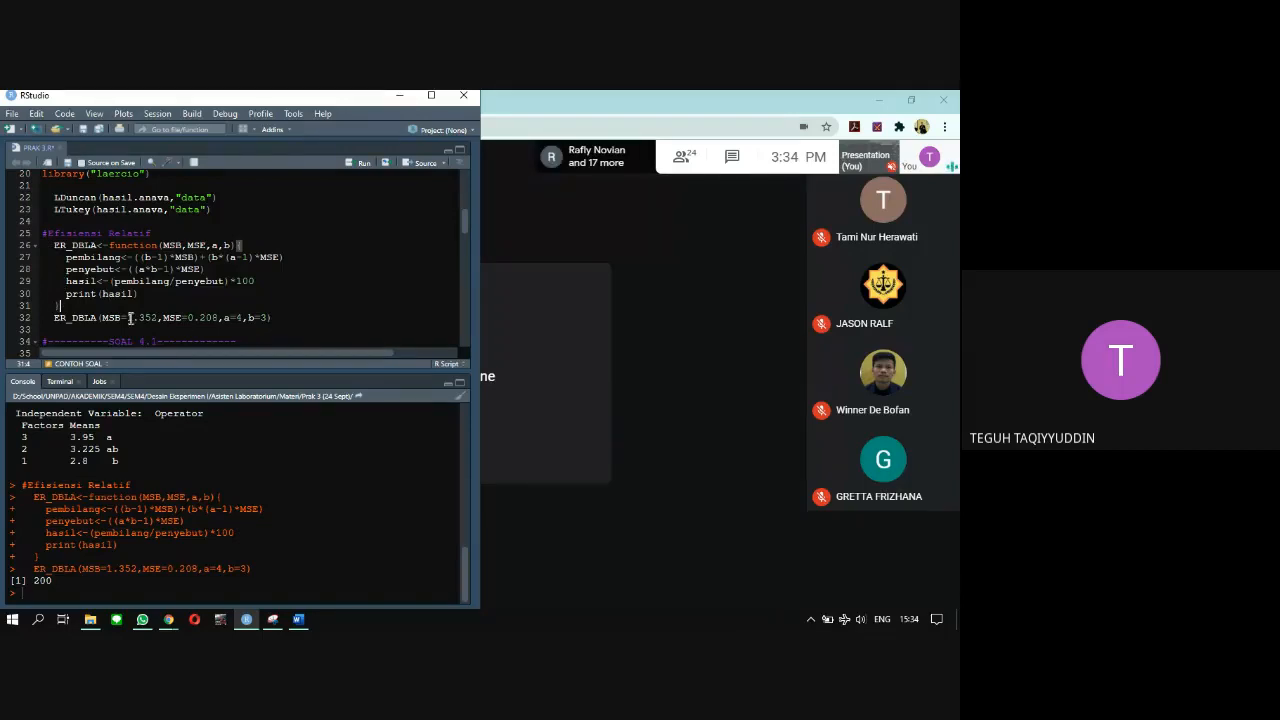
click(96, 245)
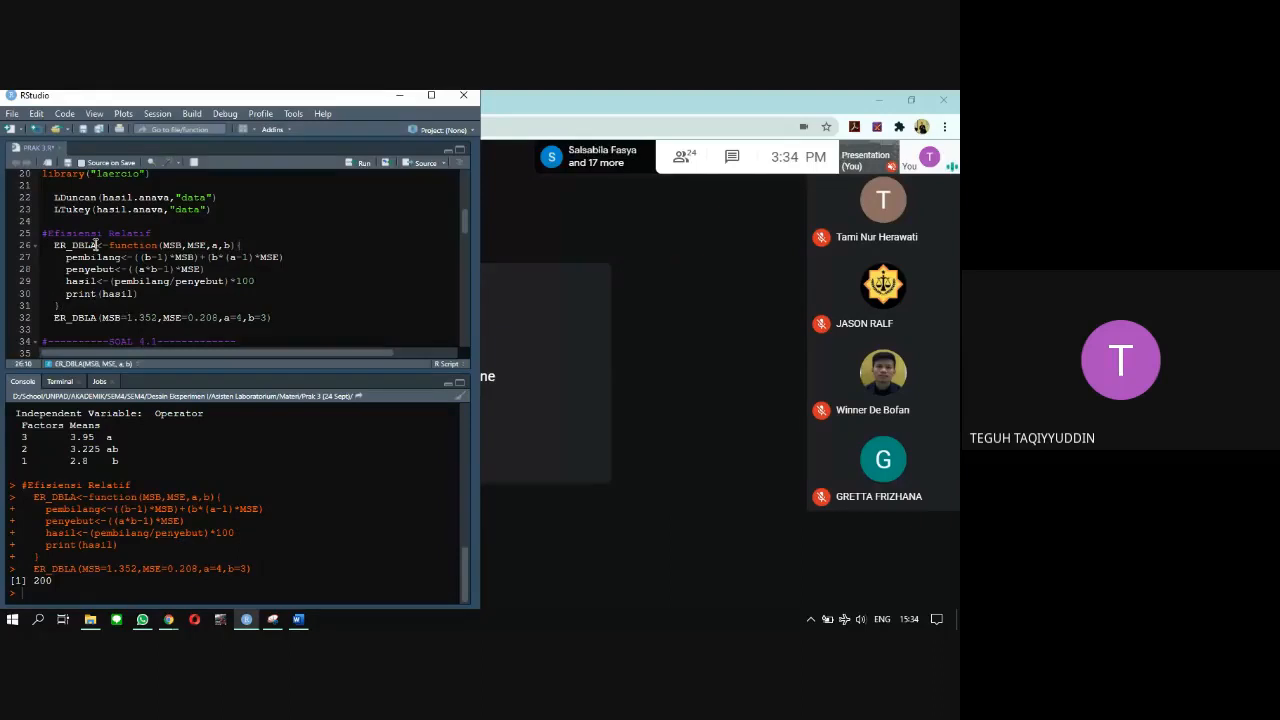
drag(48, 317, 272, 317)
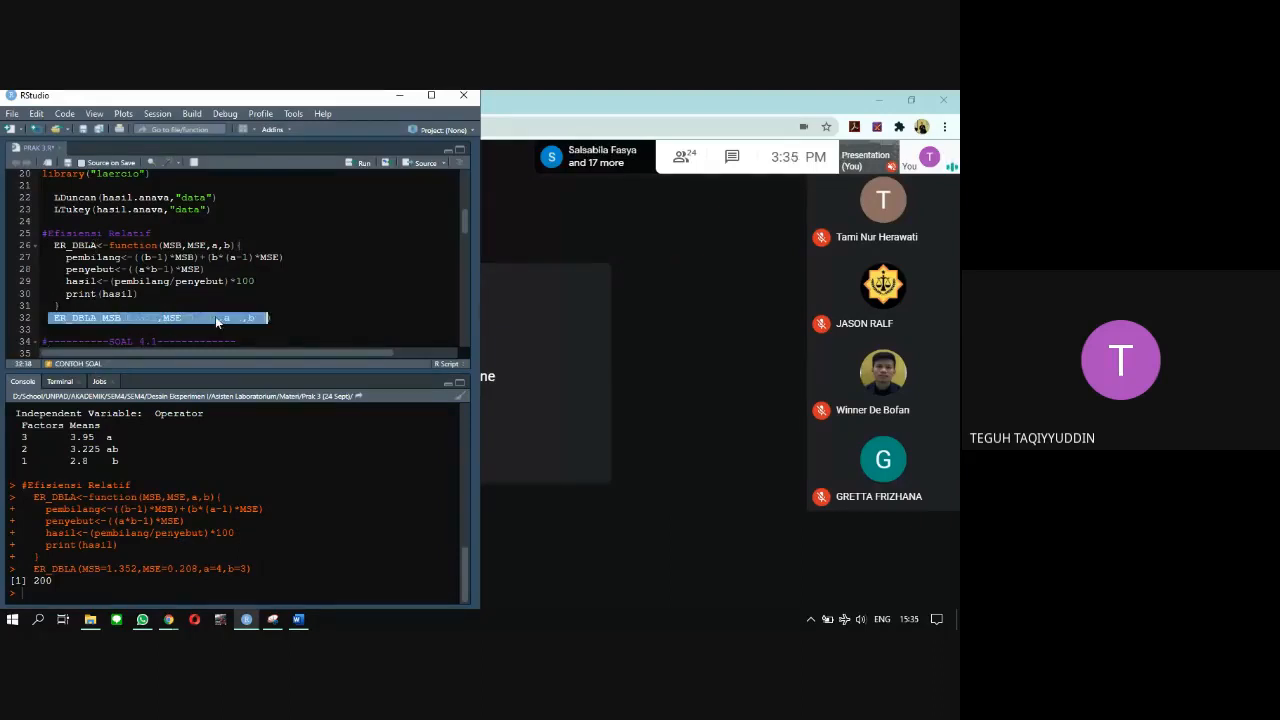
click(139, 317)
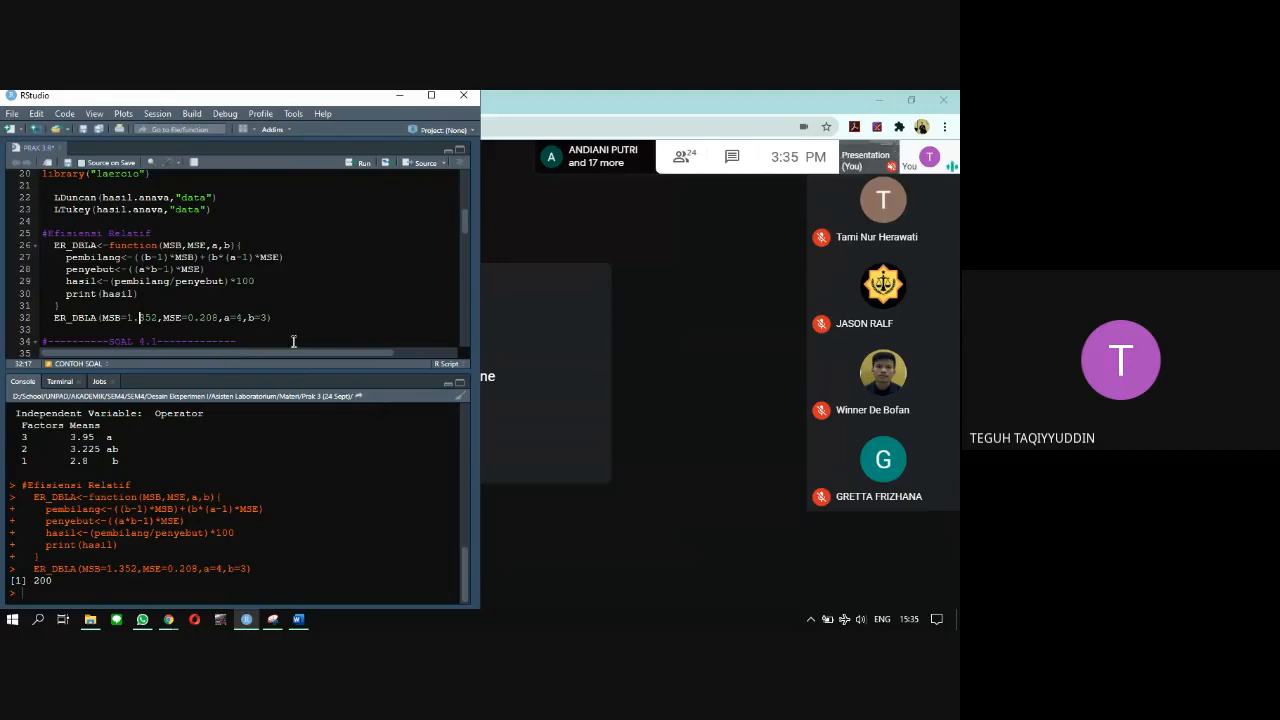
mouse_move(607, 367)
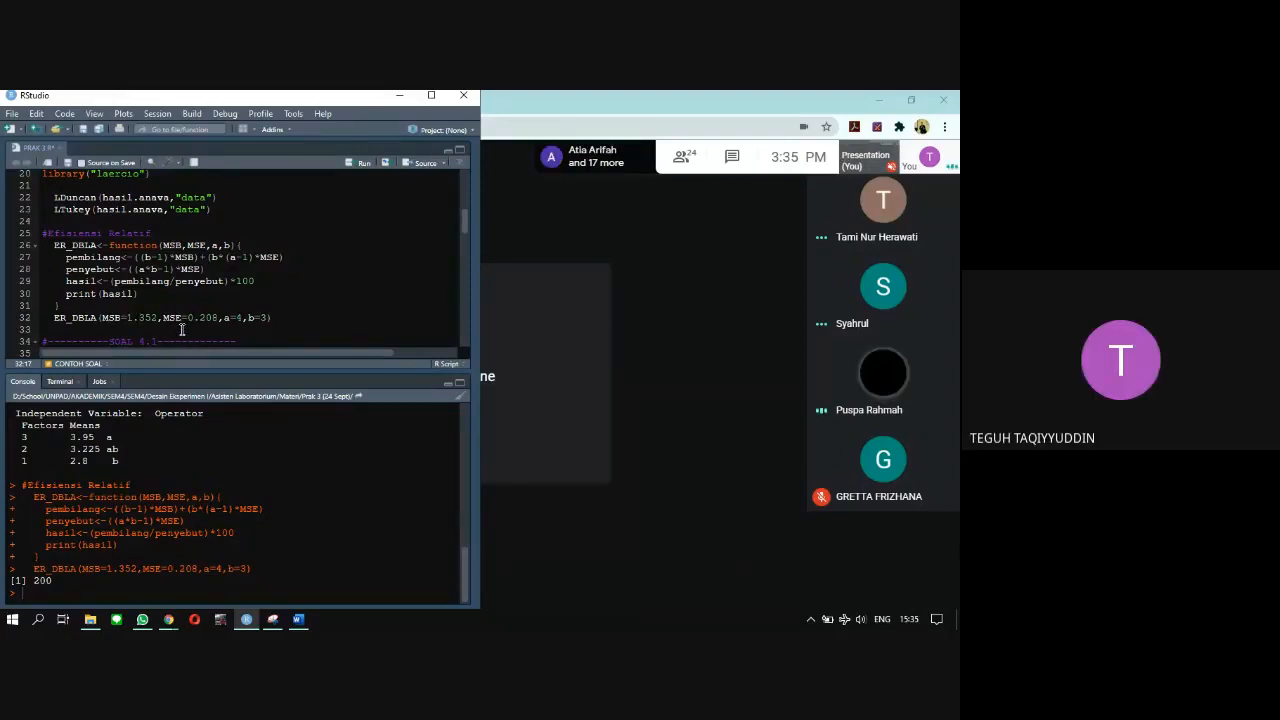
scroll(185, 334, down, 1)
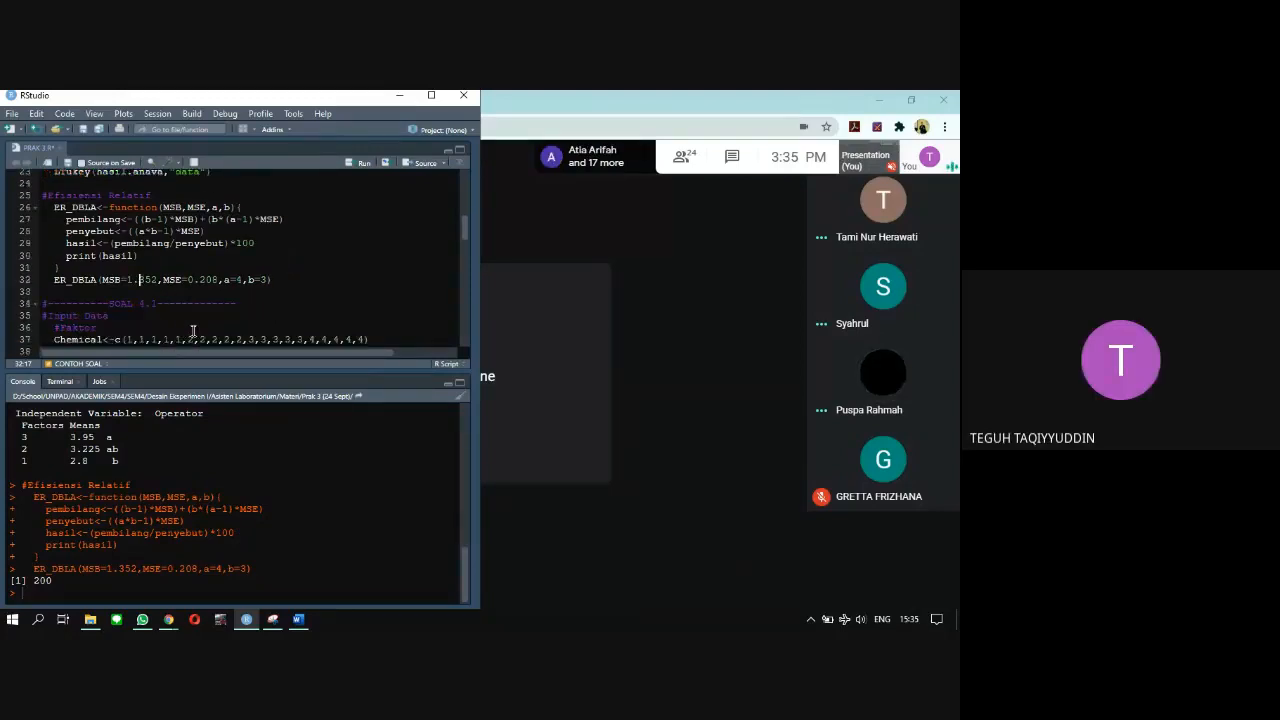
scroll(193, 331, down, 1)
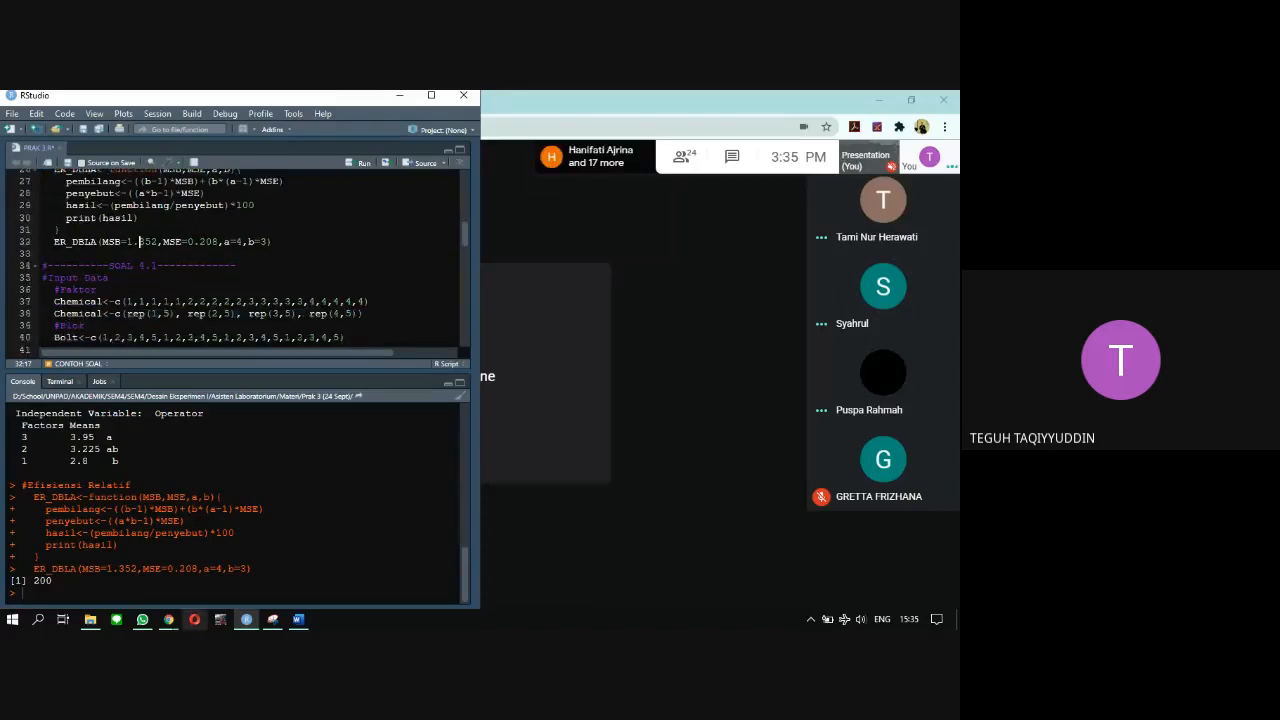
Step: Switch to File Explorer and open the Tugas JPEG file from the Prak 3 (24 Sept) folder
click(90, 620)
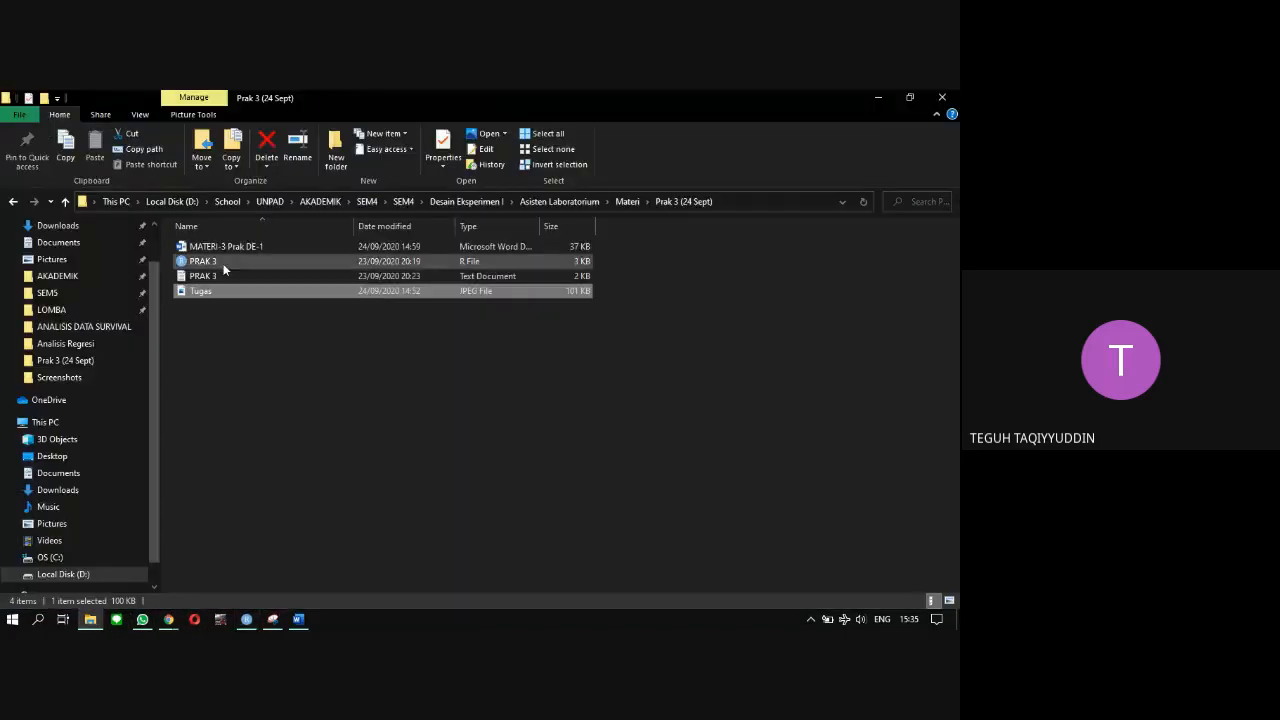
click(197, 291)
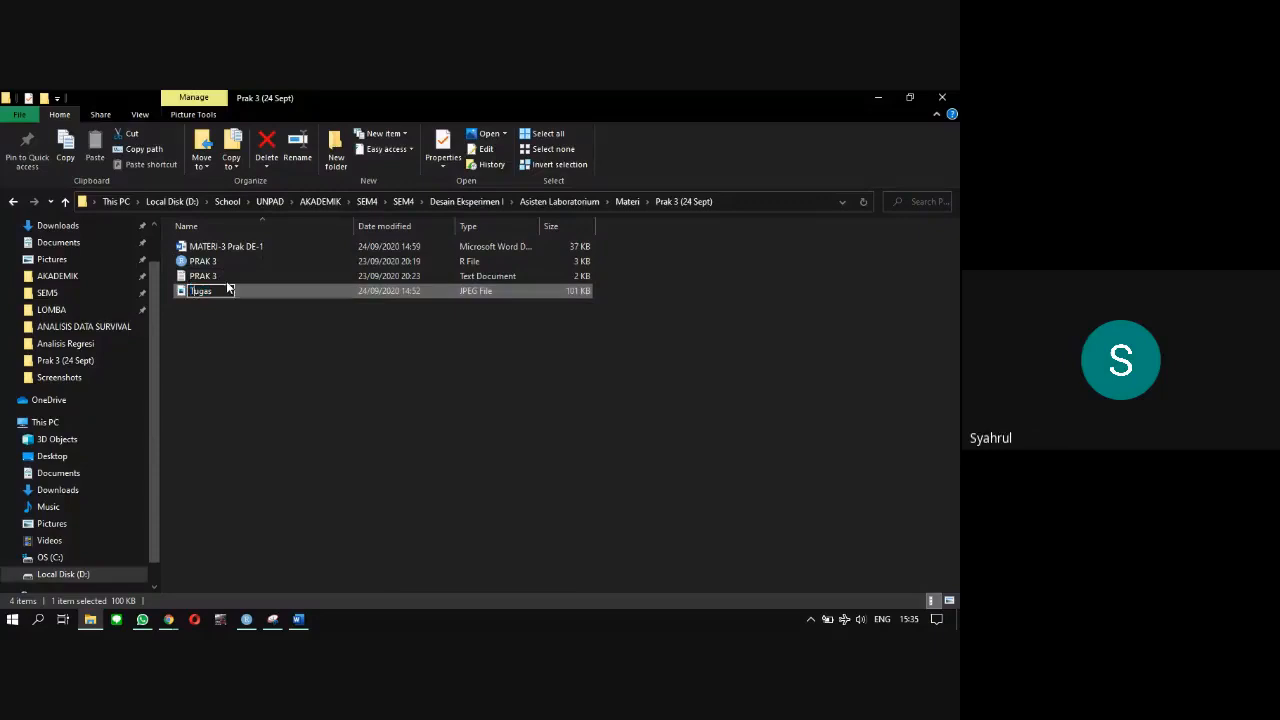
double_click(242, 294)
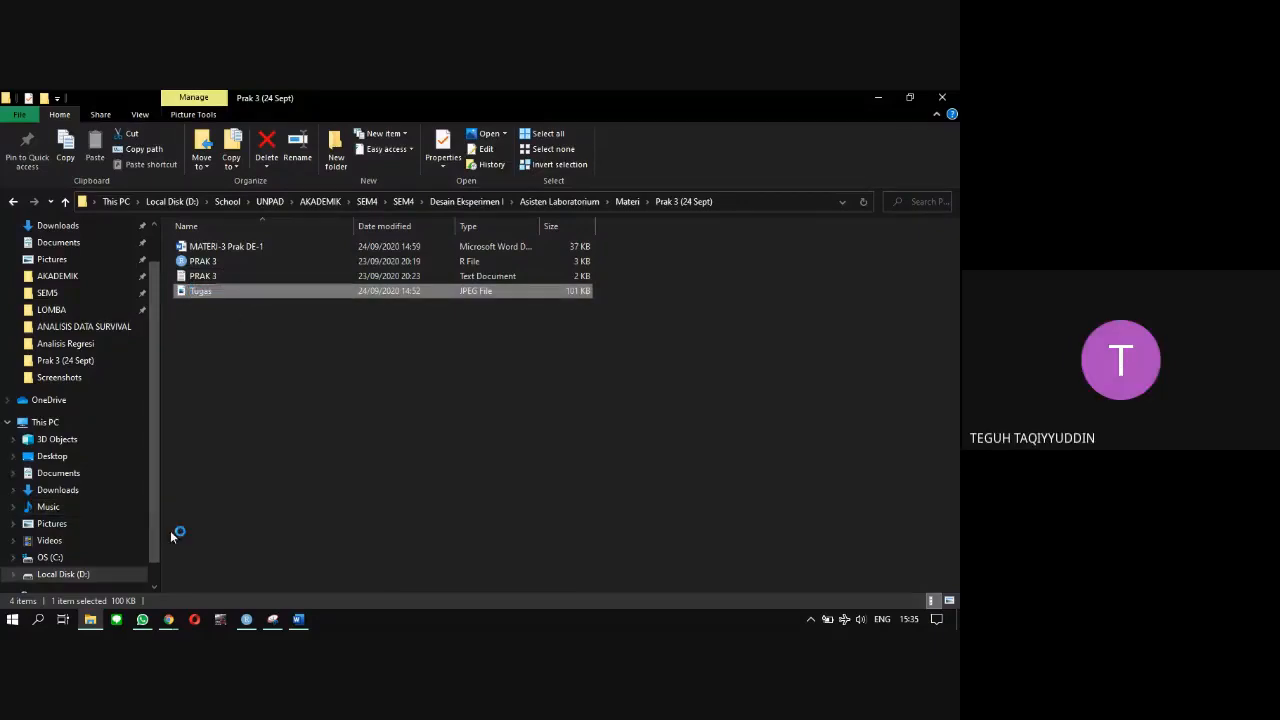
Step: Check the Google Meet window and bring the Photos window with Tugas.jpeg back to the front
click(169, 620)
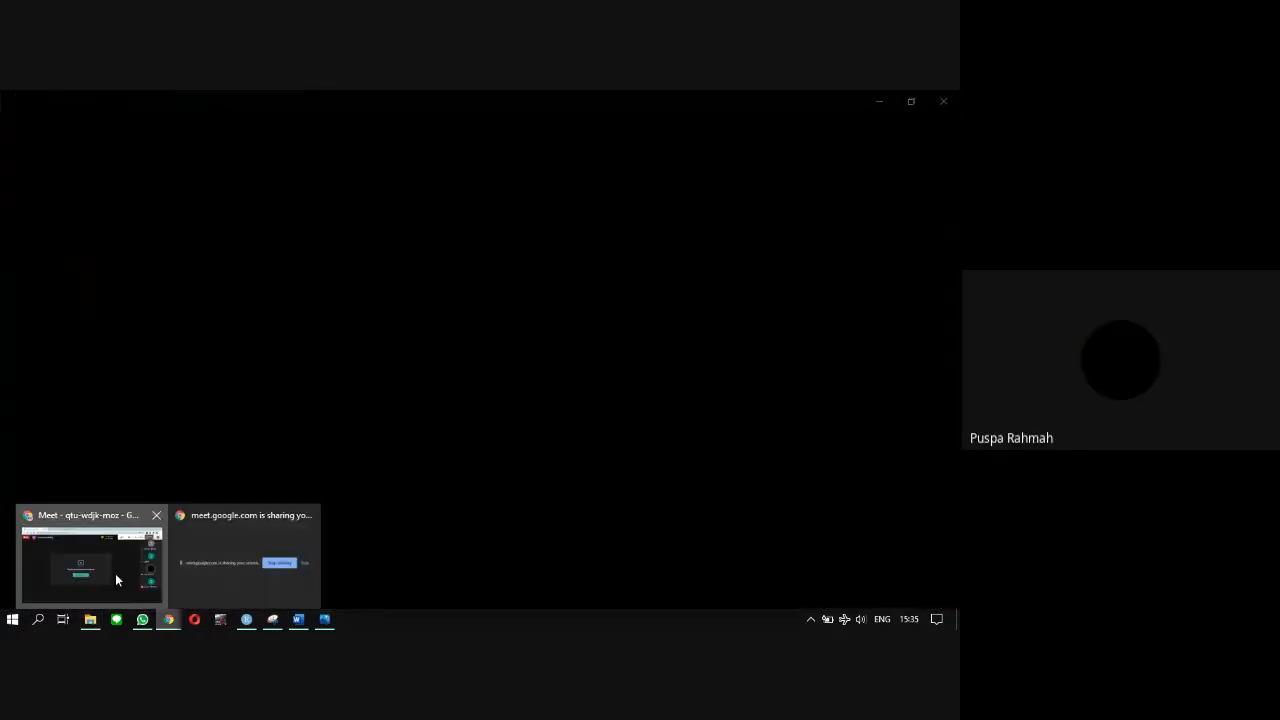
click(115, 573)
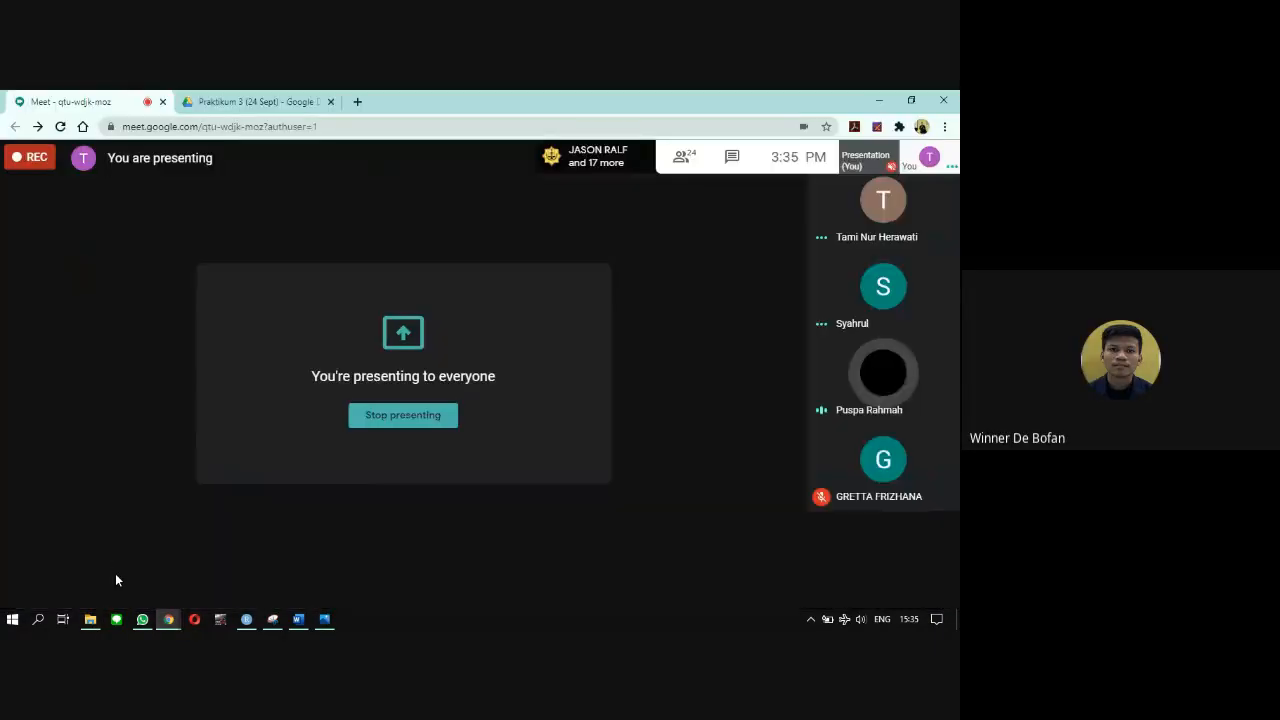
click(323, 621)
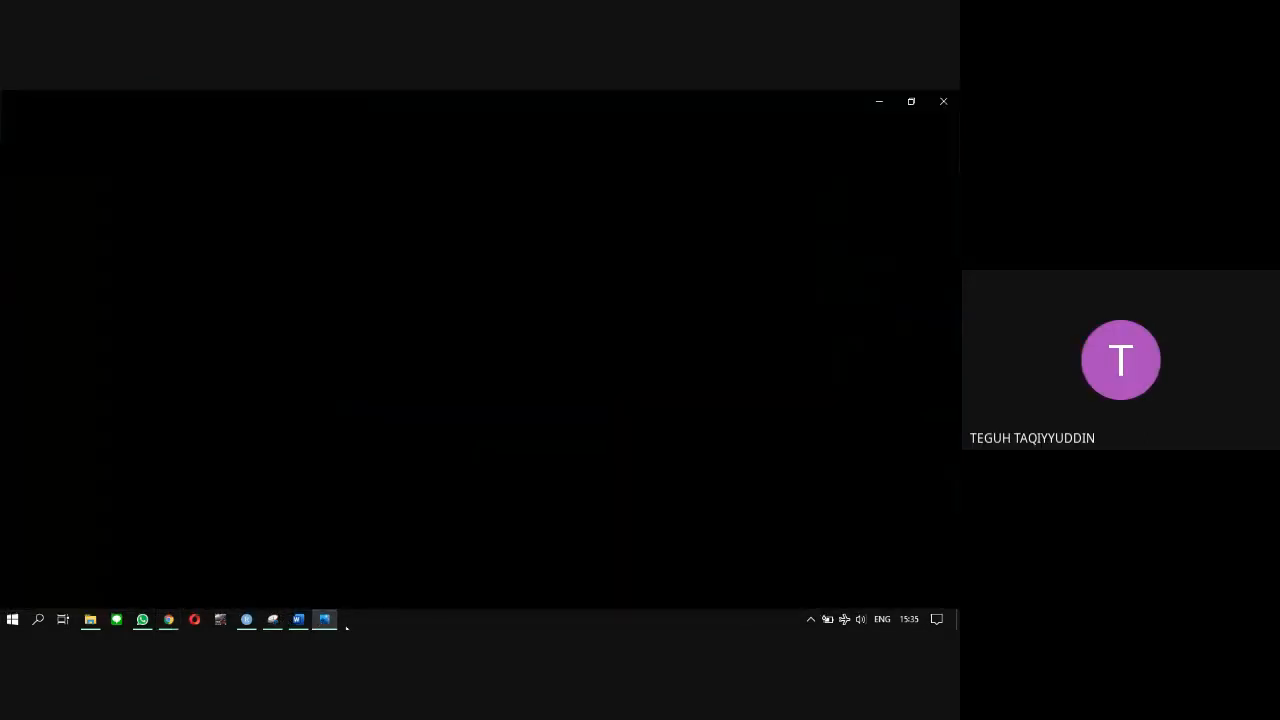
click(330, 621)
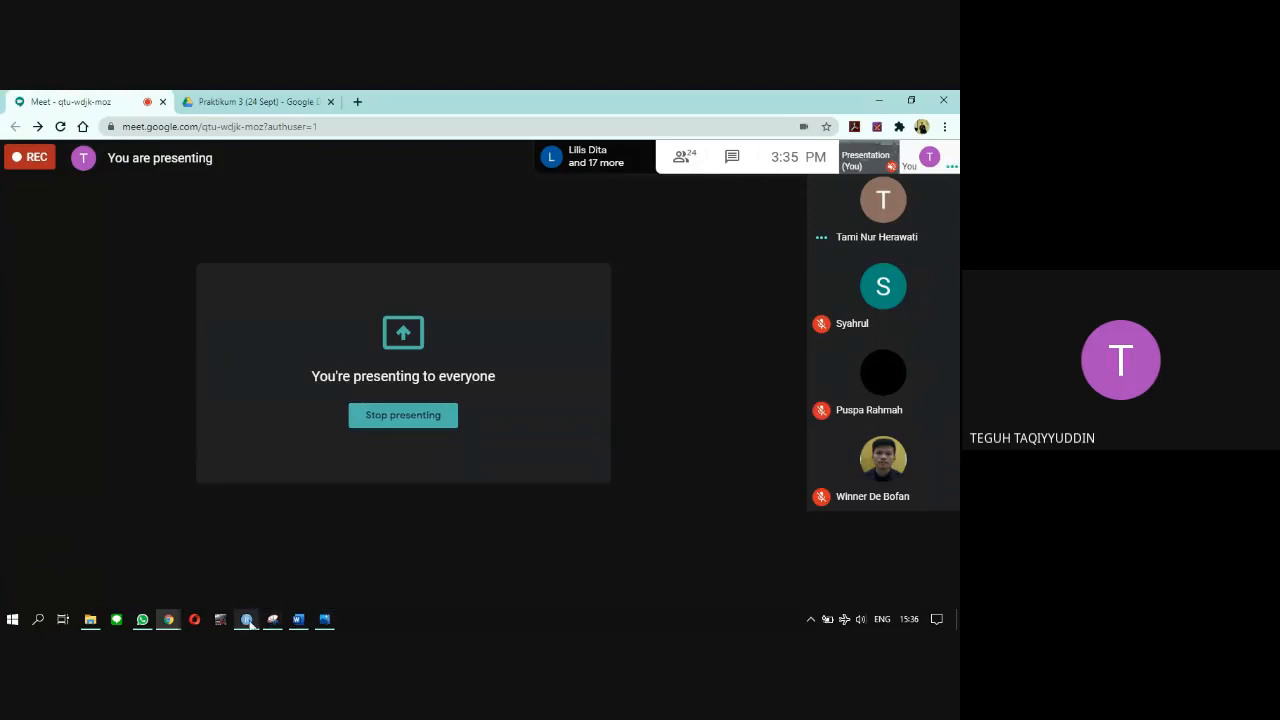
mouse_move(247, 624)
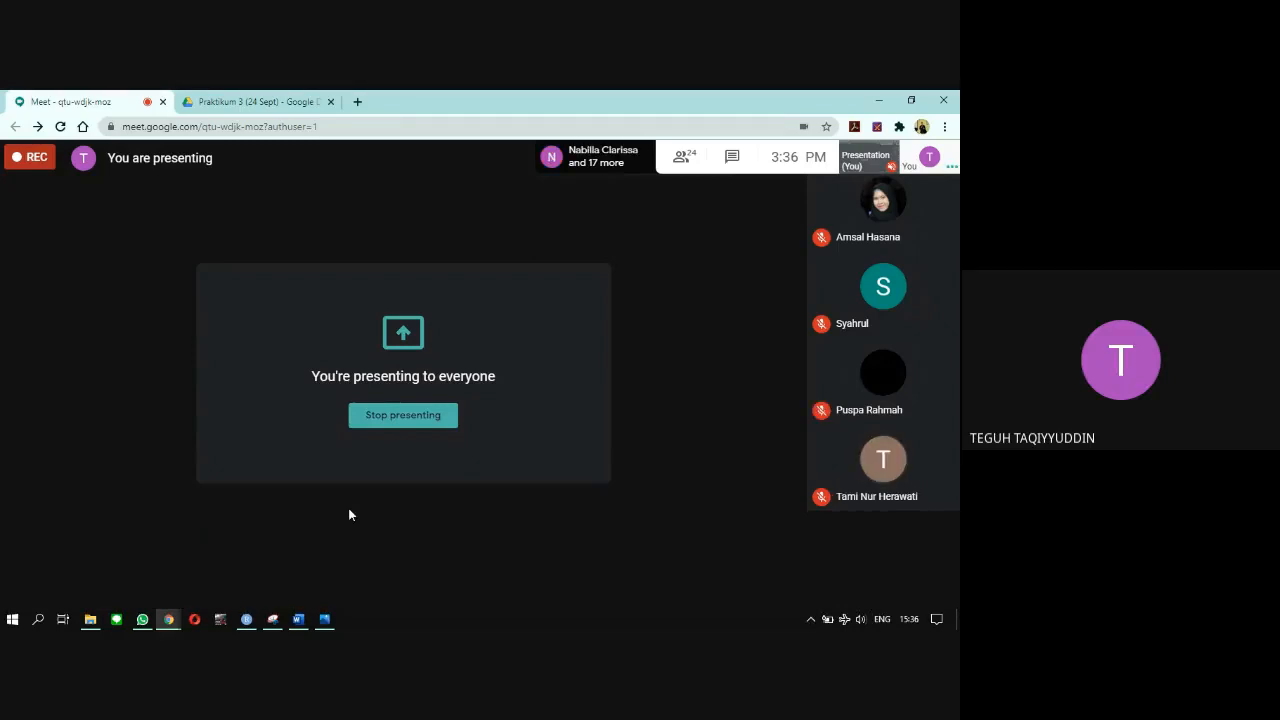
mouse_move(324, 619)
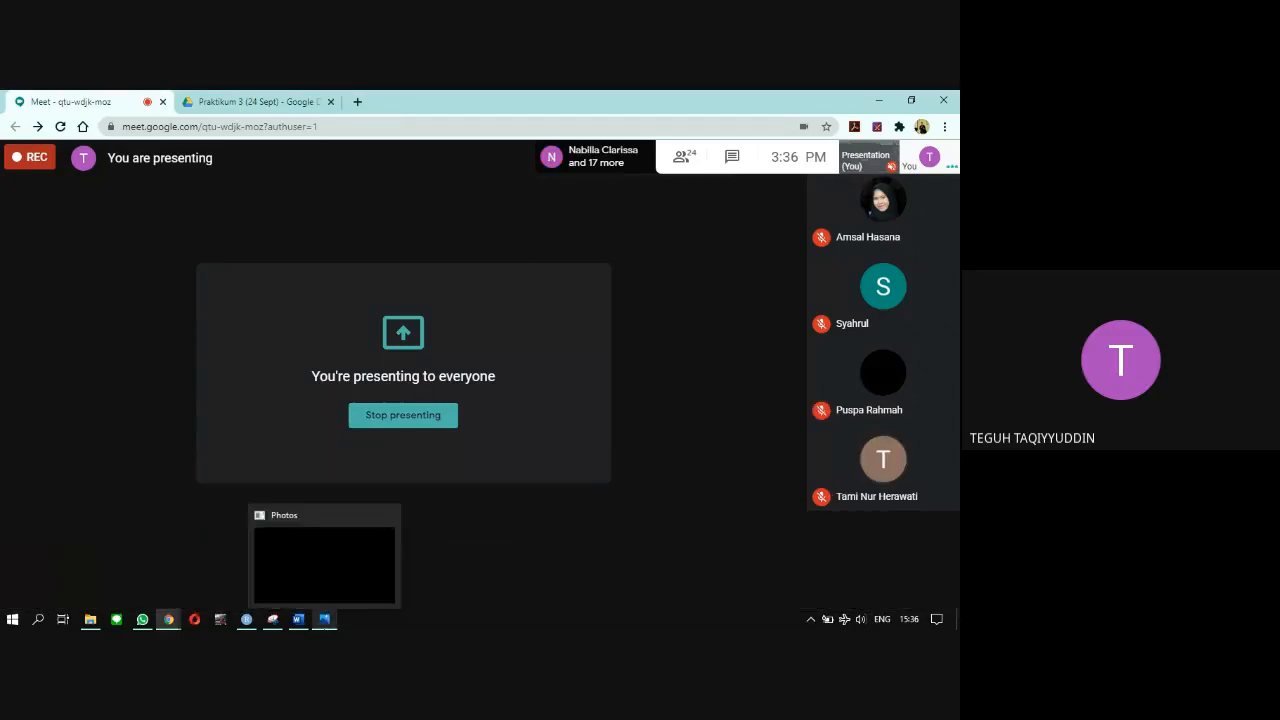
click(325, 578)
click(324, 620)
click(324, 620)
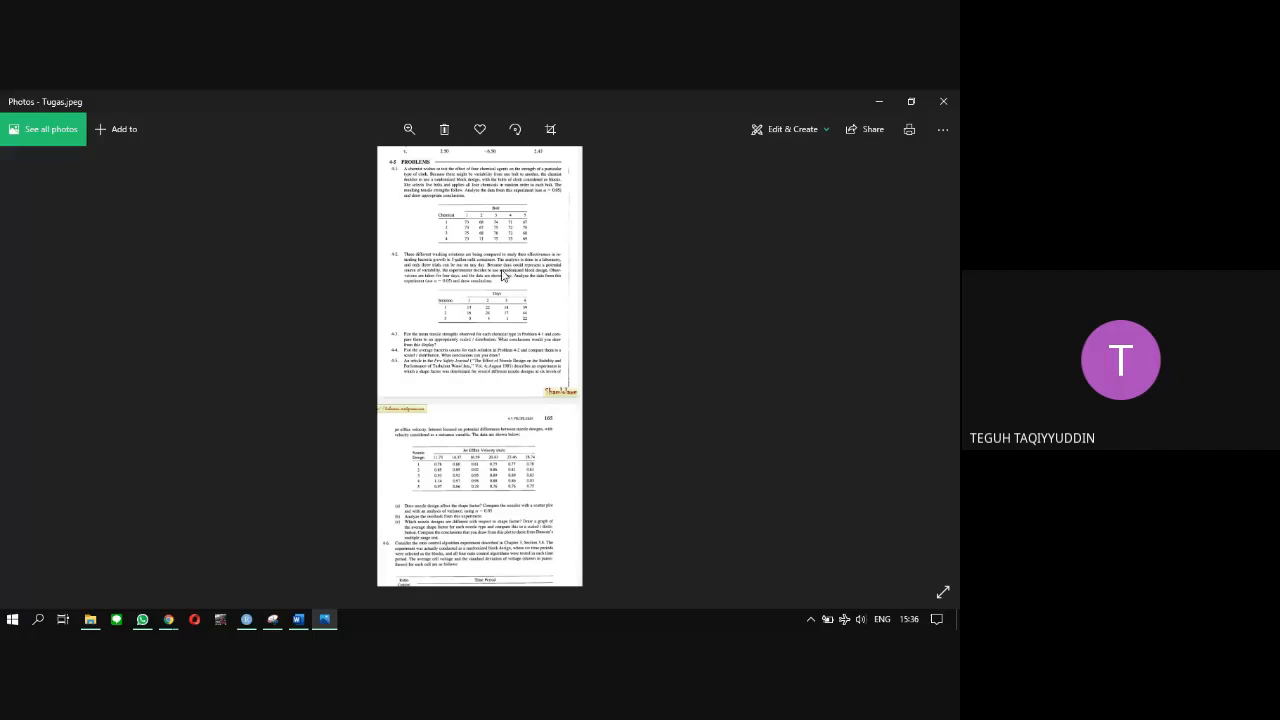
Step: Examine Problem 4-1 in the Tugas image at a readable size, including its Chemical by Bolt data table
scroll(503, 275, up, 3)
scroll(503, 272, up, 2)
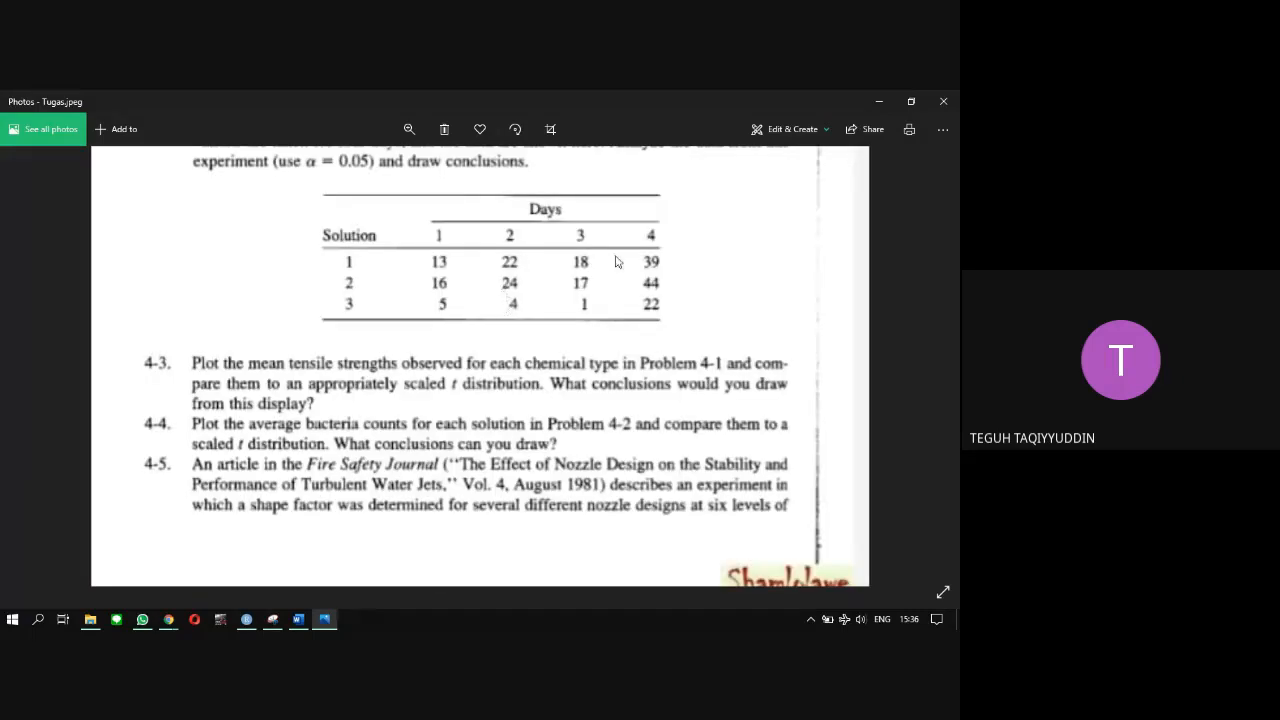
drag(617, 230, 598, 578)
drag(596, 310, 592, 456)
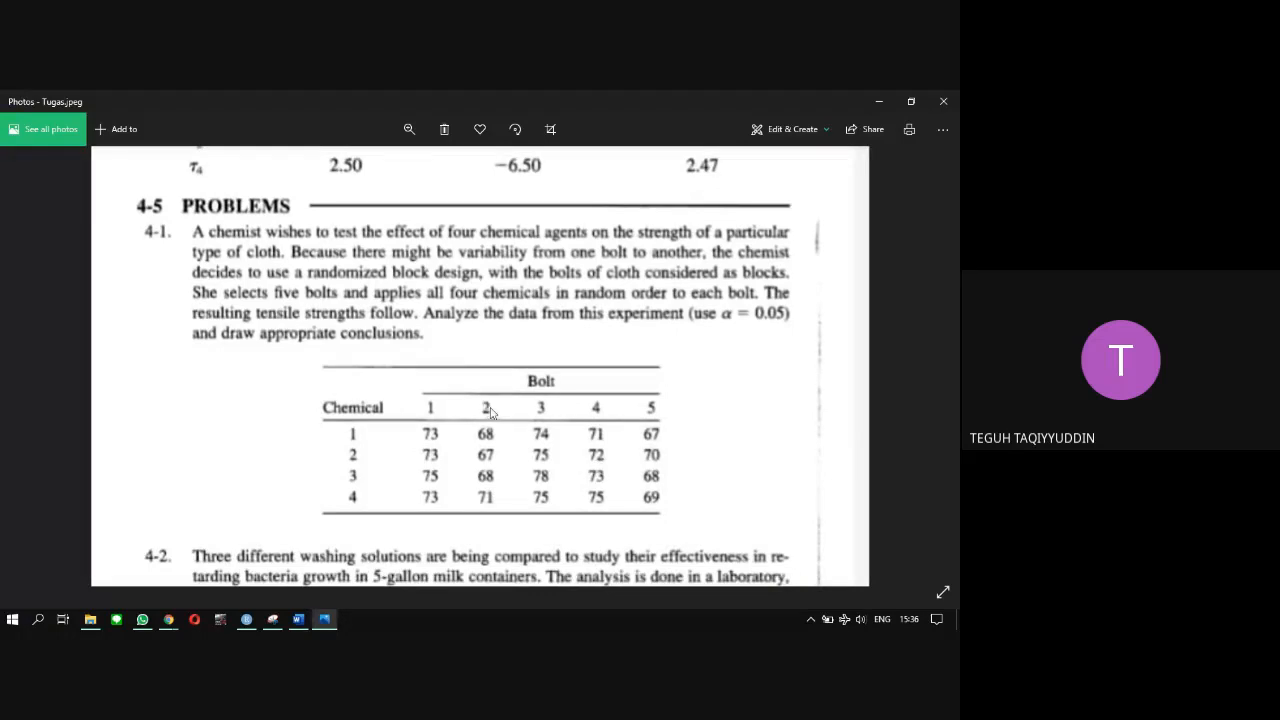
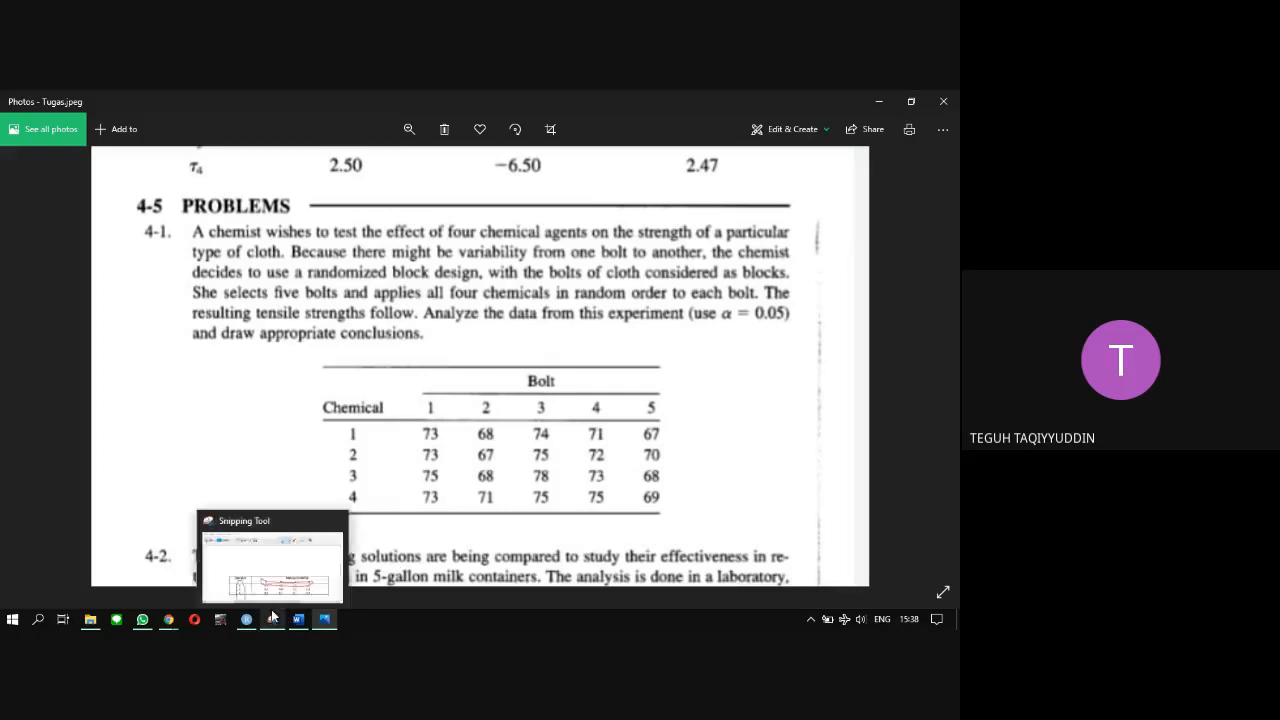
Step: Place the Photos window with Tugas.jpeg beside RStudio and return to the SOAL 4.1 section of the script
click(272, 618)
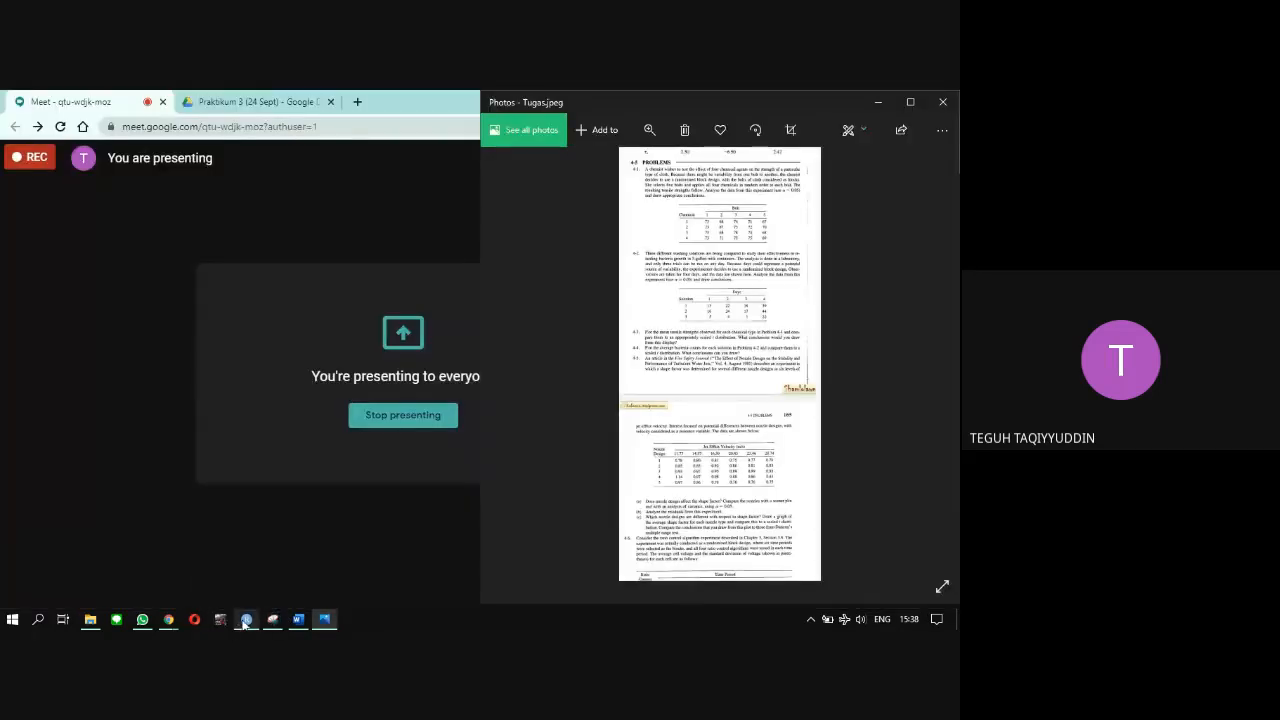
click(246, 618)
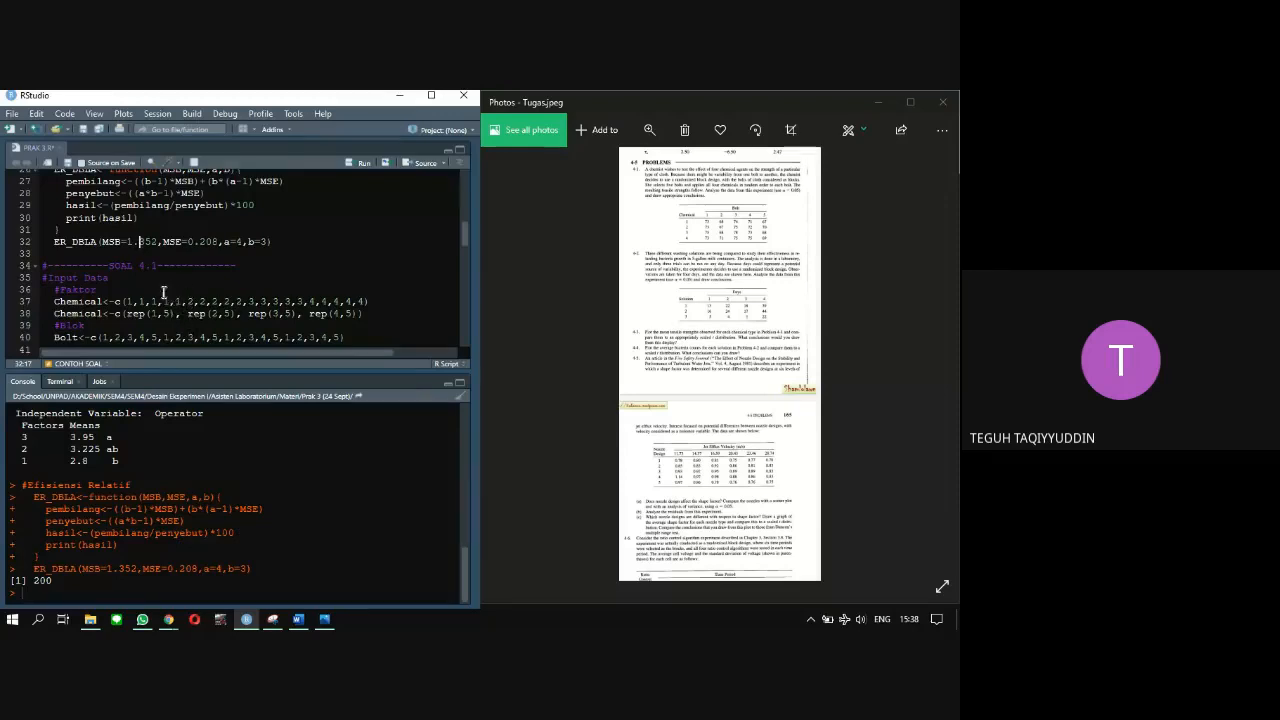
Step: Enlarge the Chemical by Bolt table in Tugas.jpeg and compare it with the factor, block and response vectors in the SOAL 4.1 script section
scroll(178, 270, down, 3)
scroll(176, 262, up, 1)
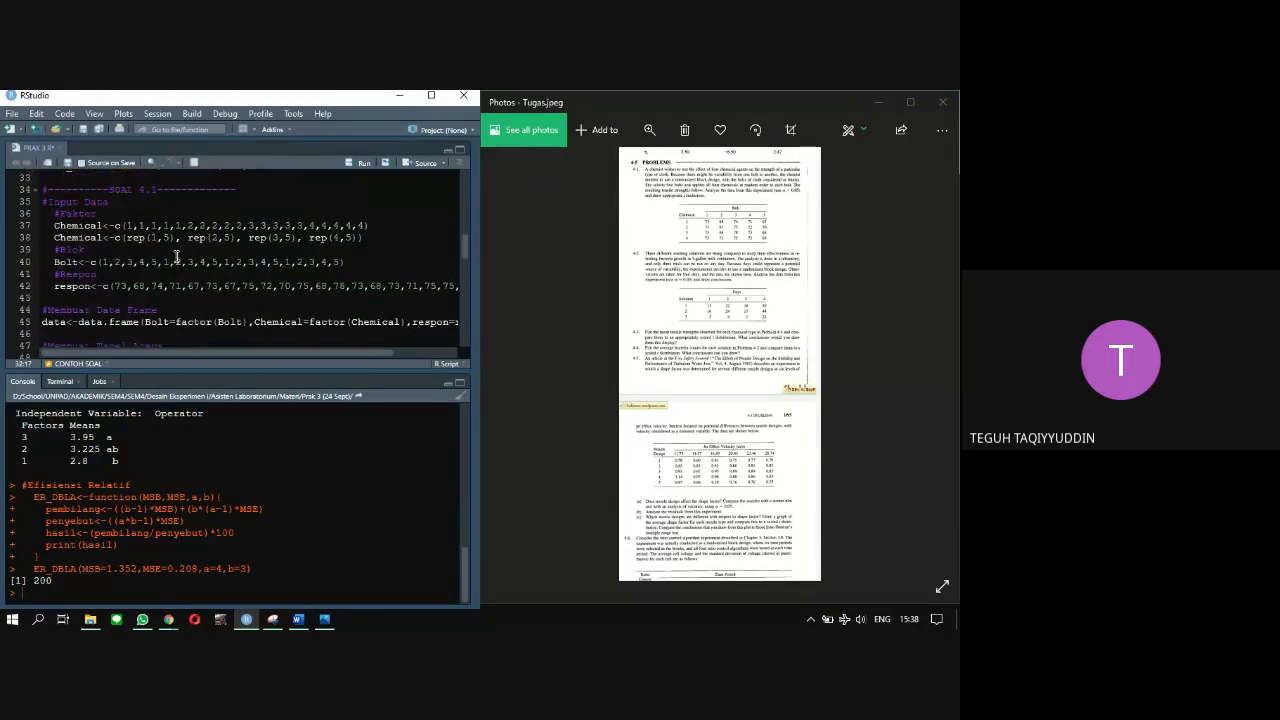
scroll(762, 299, up, 3)
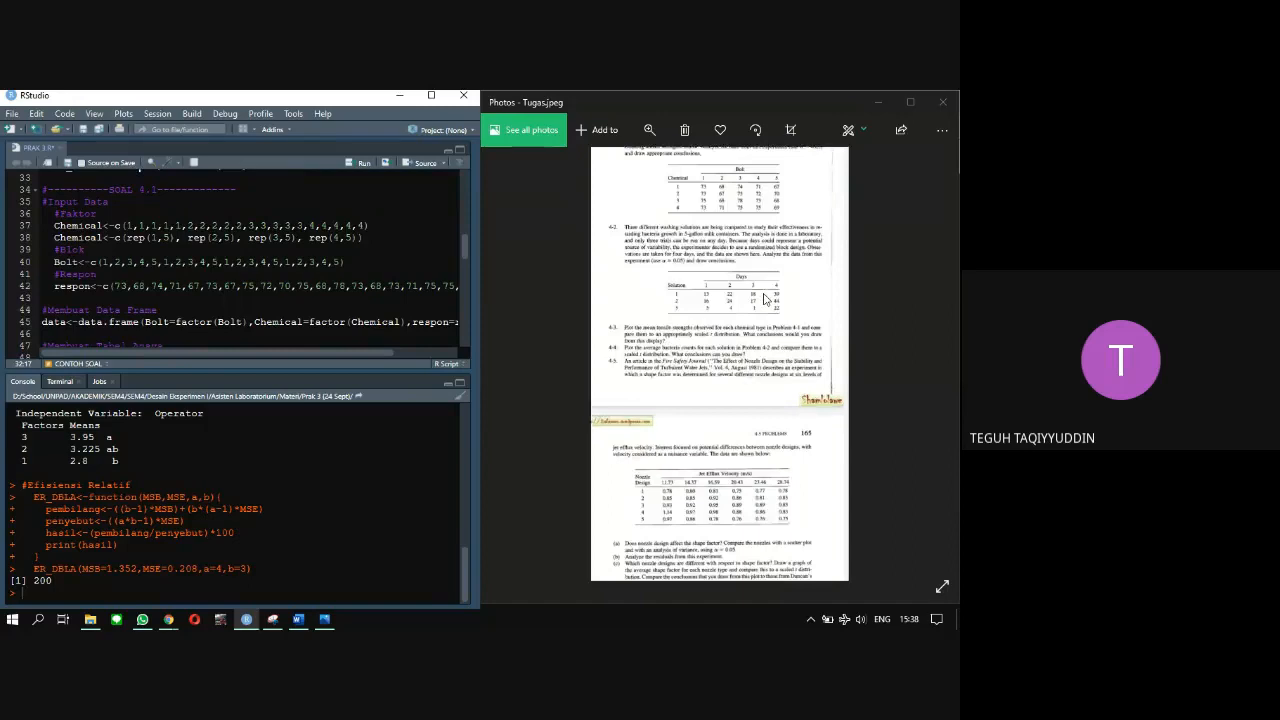
scroll(762, 300, up, 3)
mouse_move(762, 300)
mouse_down()
mouse_move(757, 260)
mouse_move(757, 583)
mouse_up()
drag(756, 332, 777, 514)
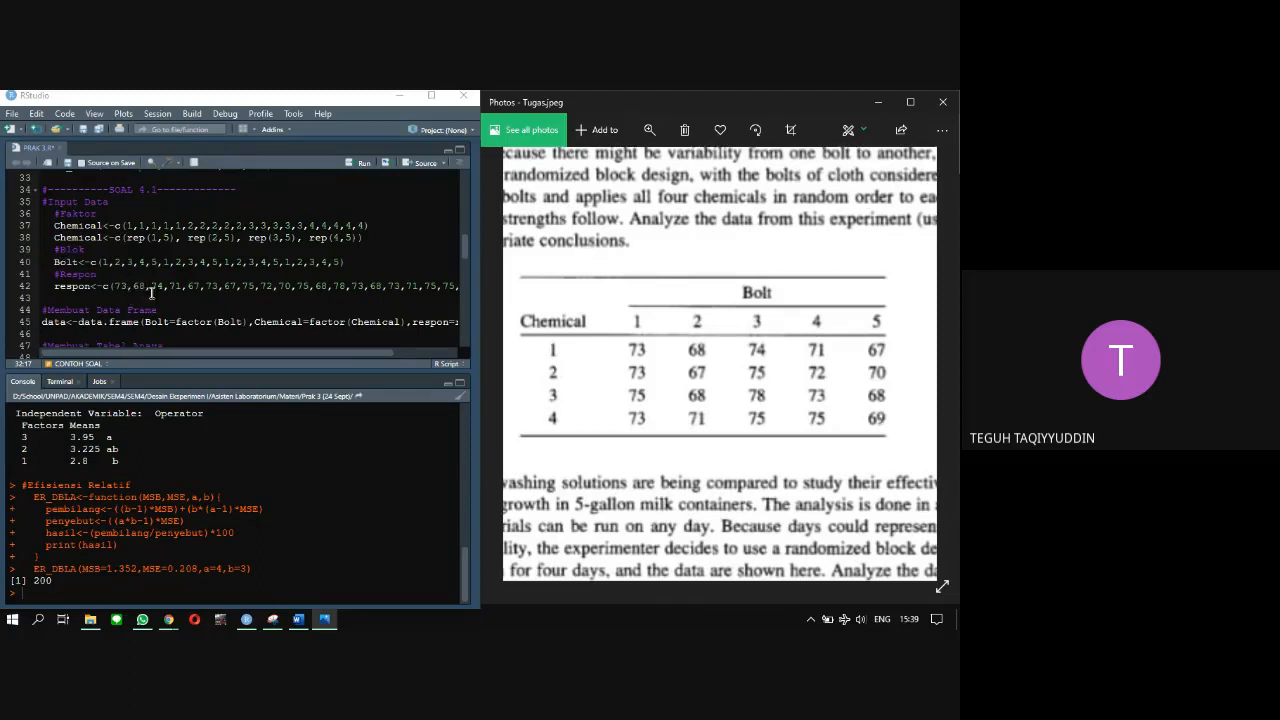
drag(340, 355, 285, 343)
scroll(250, 265, down, 2)
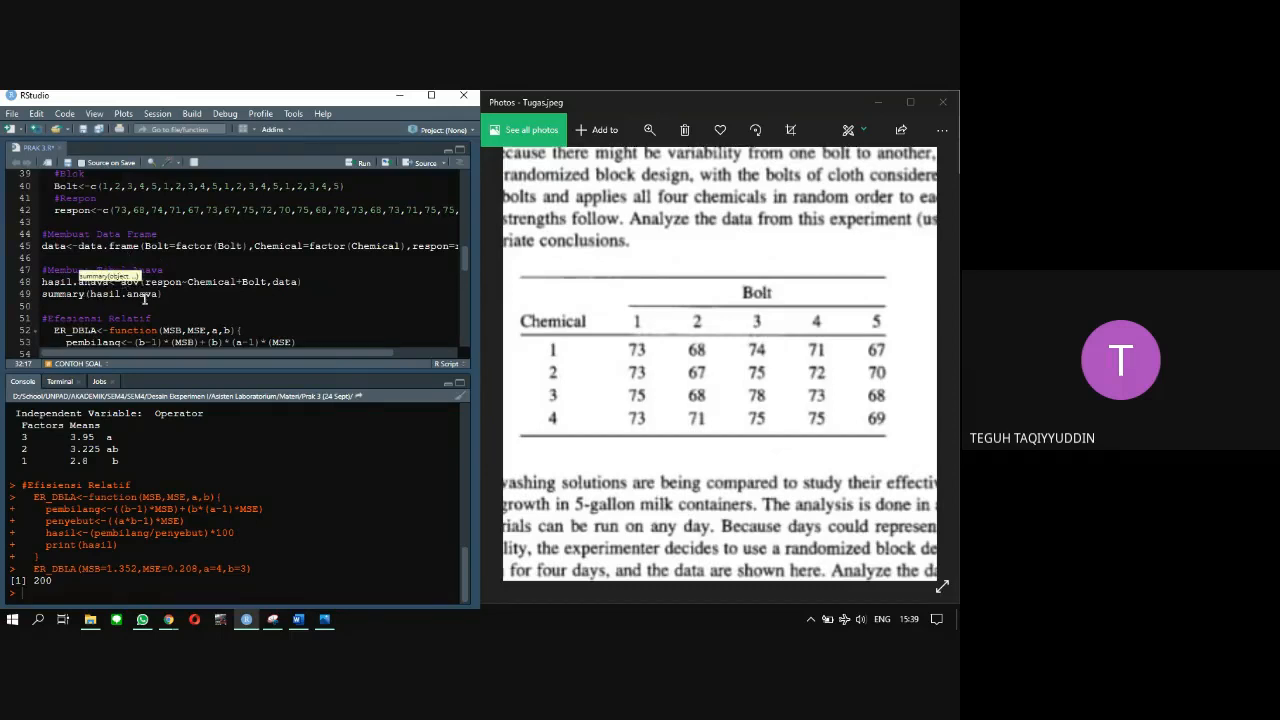
scroll(145, 298, down, 1)
scroll(166, 304, up, 2)
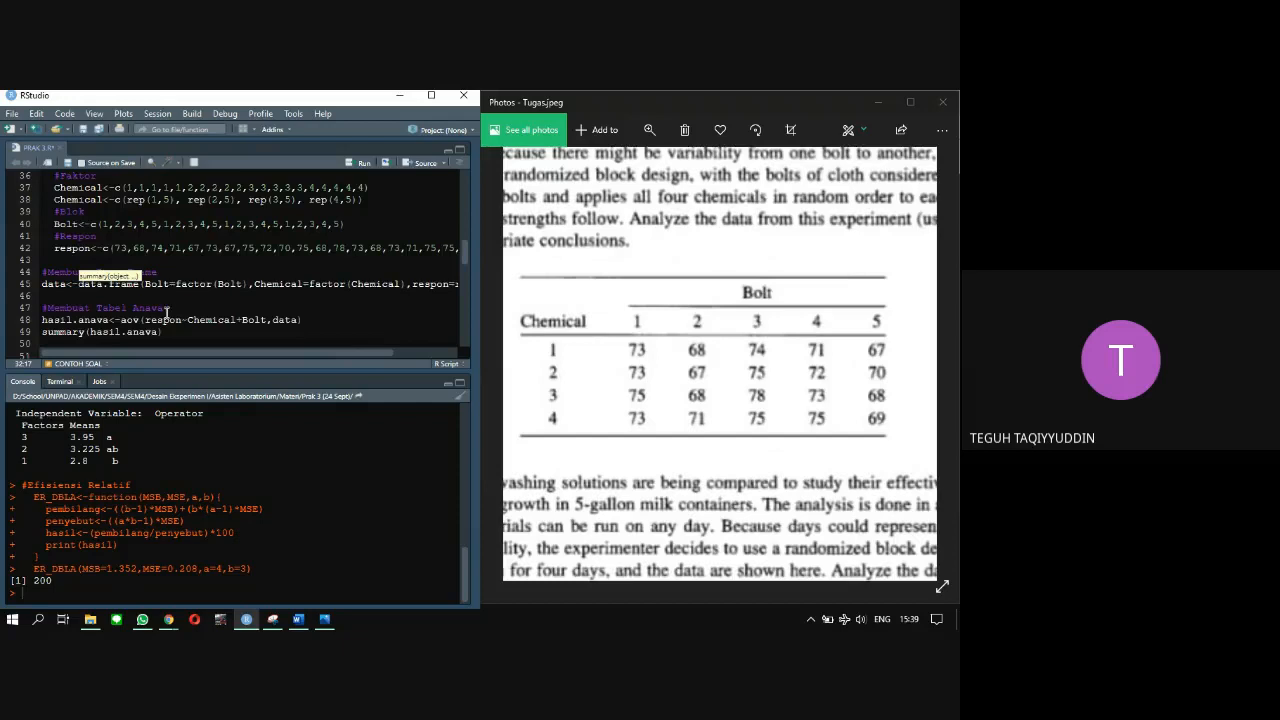
scroll(166, 313, up, 1)
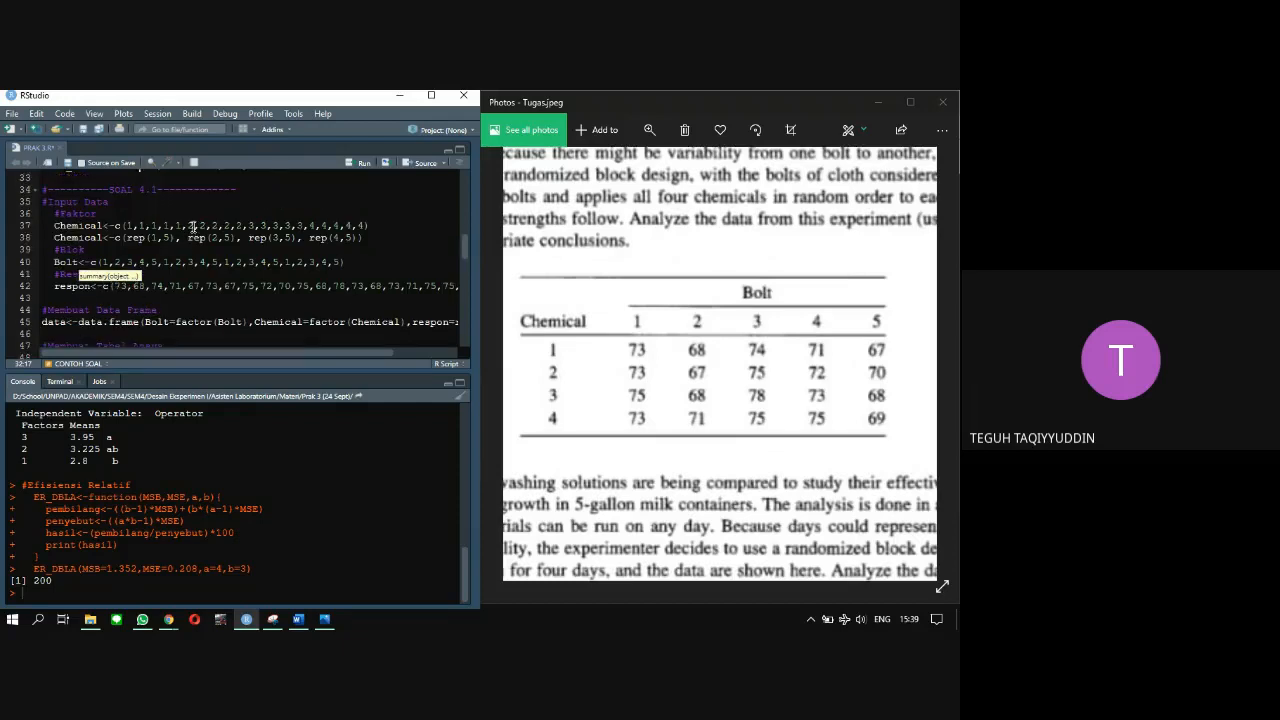
Step: Run the SOAL 4.1 code from the Chemical vector through summary(hasil.anava), and highlight the Chemical and Bolt p-values in the ANOVA output
click(193, 226)
key(ctrl+Return)
key(ctrl+Return)
key(ctrl+Return)
key(ctrl+Return)
key(ctrl+Return)
key(ctrl+Return)
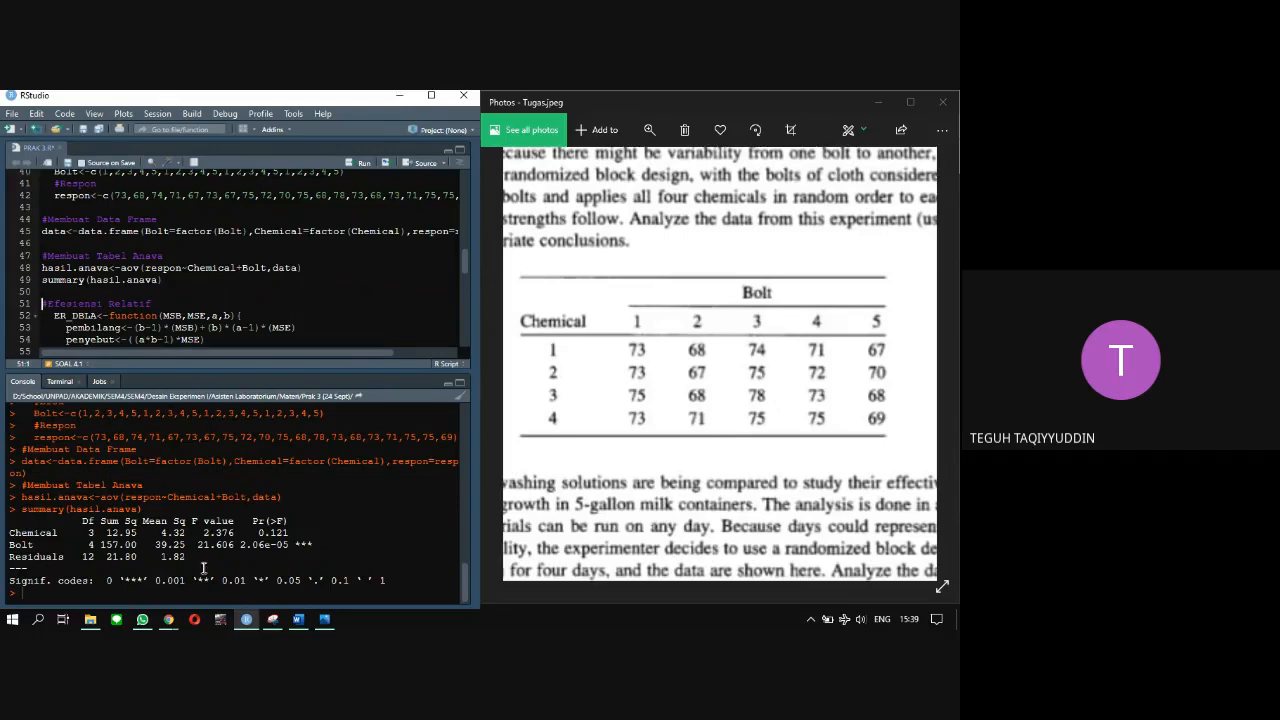
drag(257, 533, 298, 535)
drag(240, 545, 287, 546)
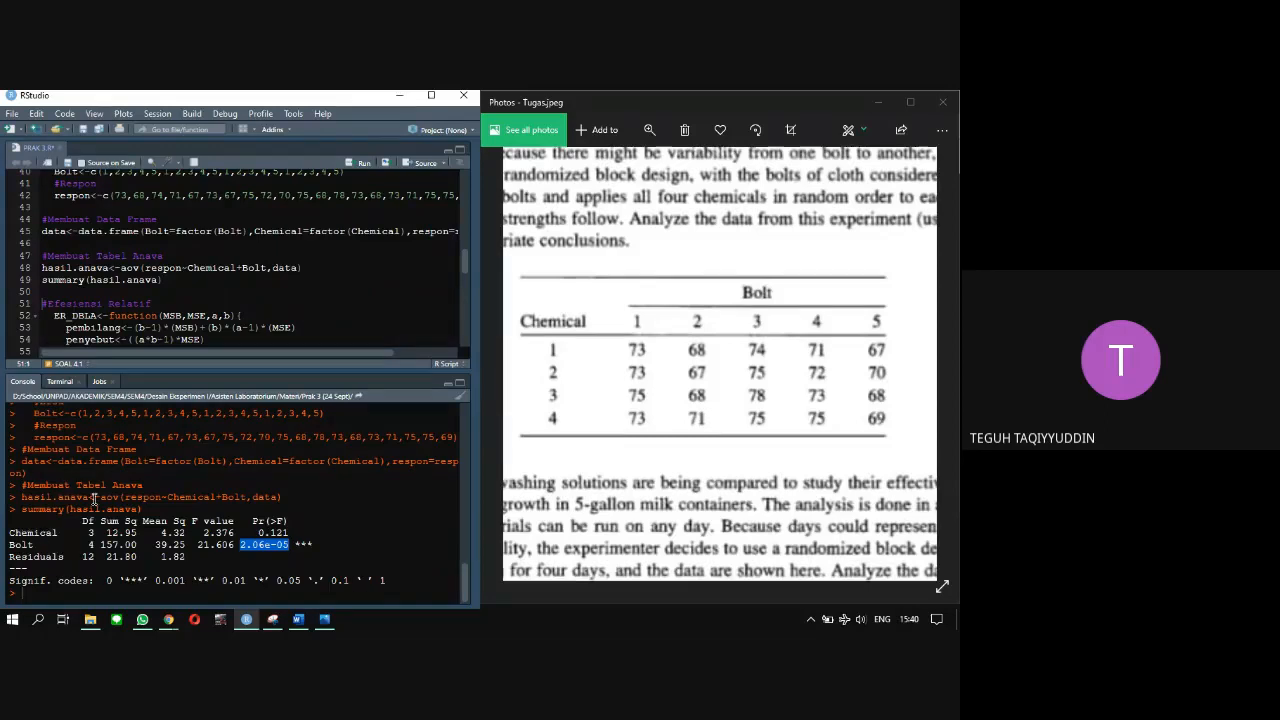
Step: Define the SOAL 4.1 relative efficiency function ER_DBLA and run it with MSB=39.25, MSE=1.82, a=4 and b=5
scroll(107, 313, down, 1)
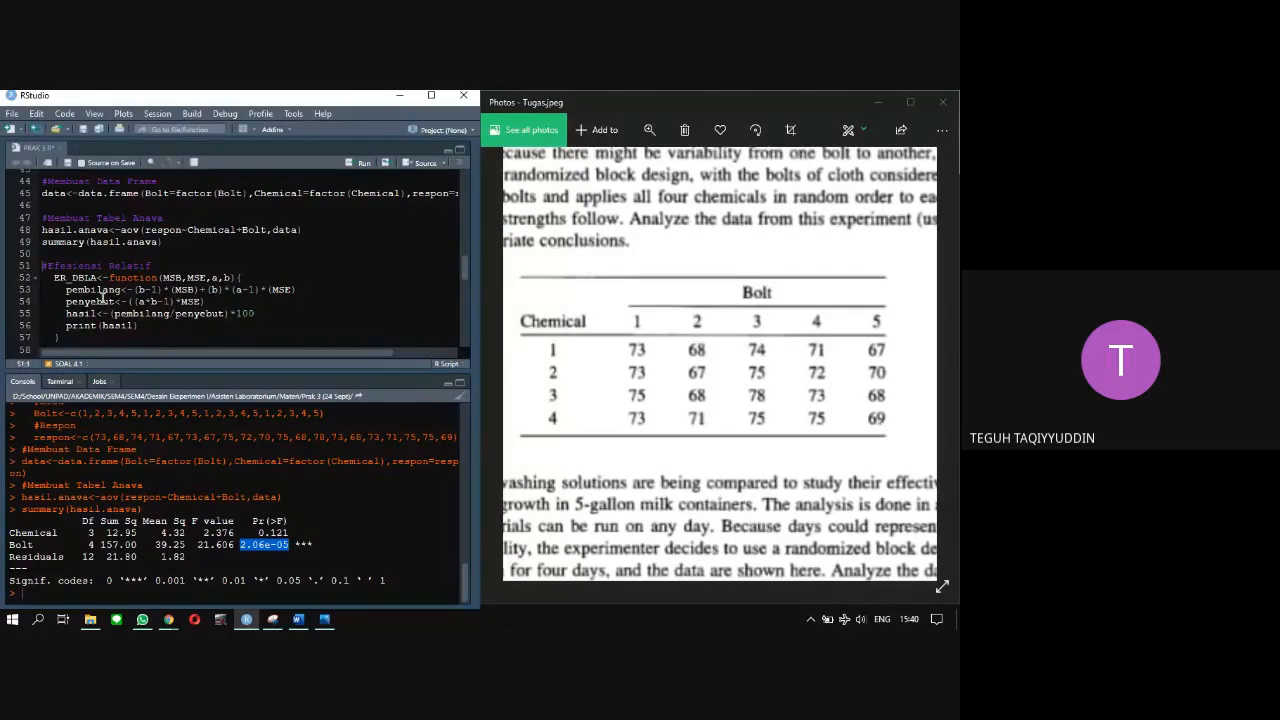
click(113, 278)
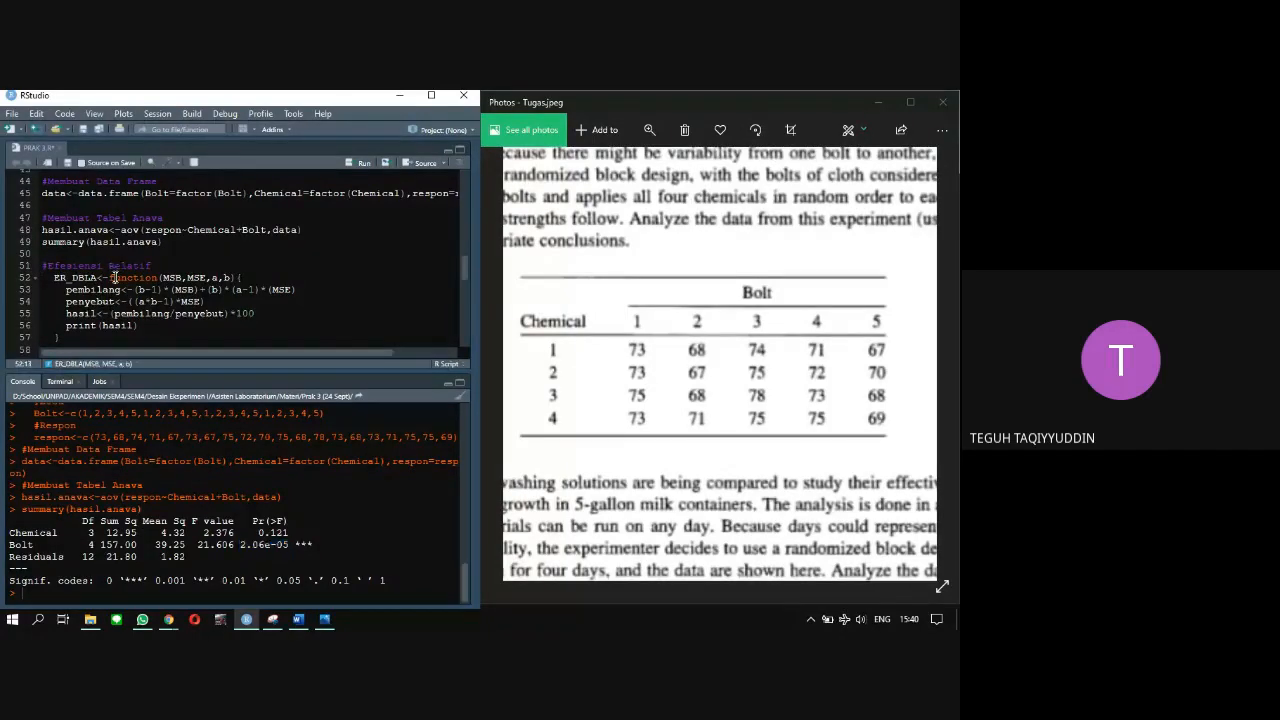
key(ctrl+Return)
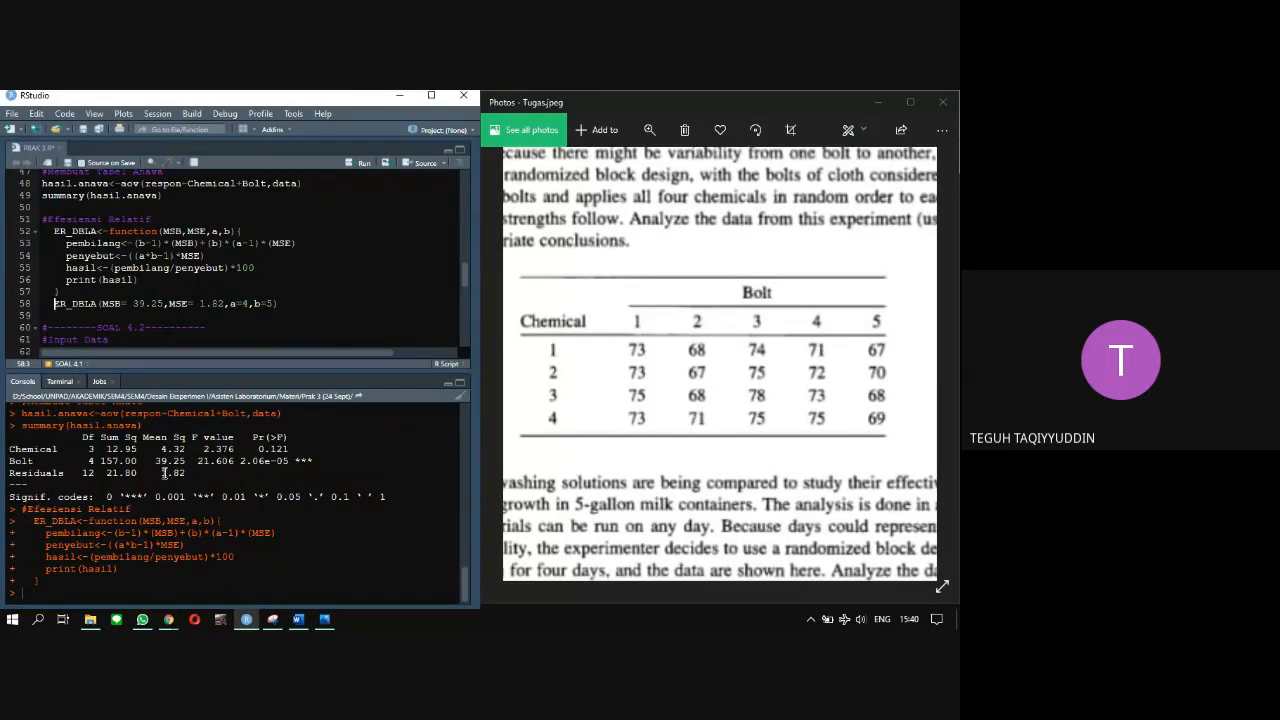
drag(188, 463, 150, 465)
click(226, 232)
key(ctrl+Return)
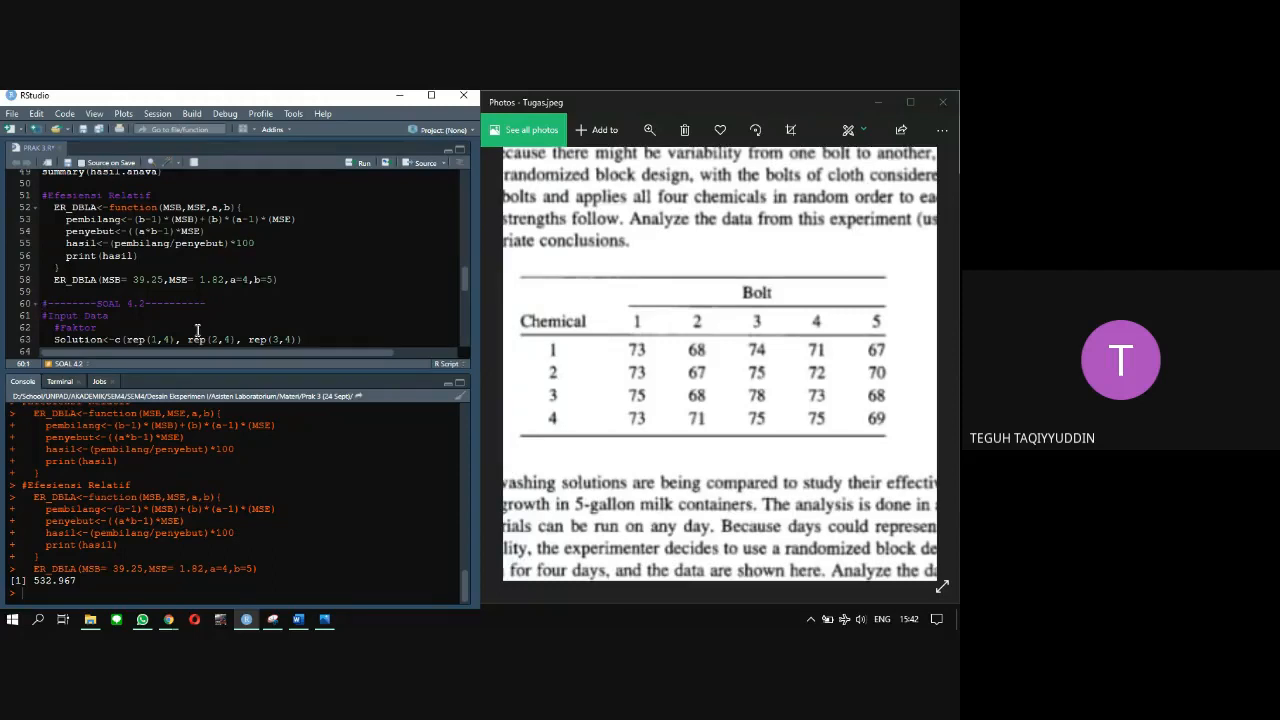
Step: Look back over the SOAL 4.1 code and bring Problem 4-2 with its Solution by Days table into view in Tugas.jpeg
scroll(197, 330, up, 1)
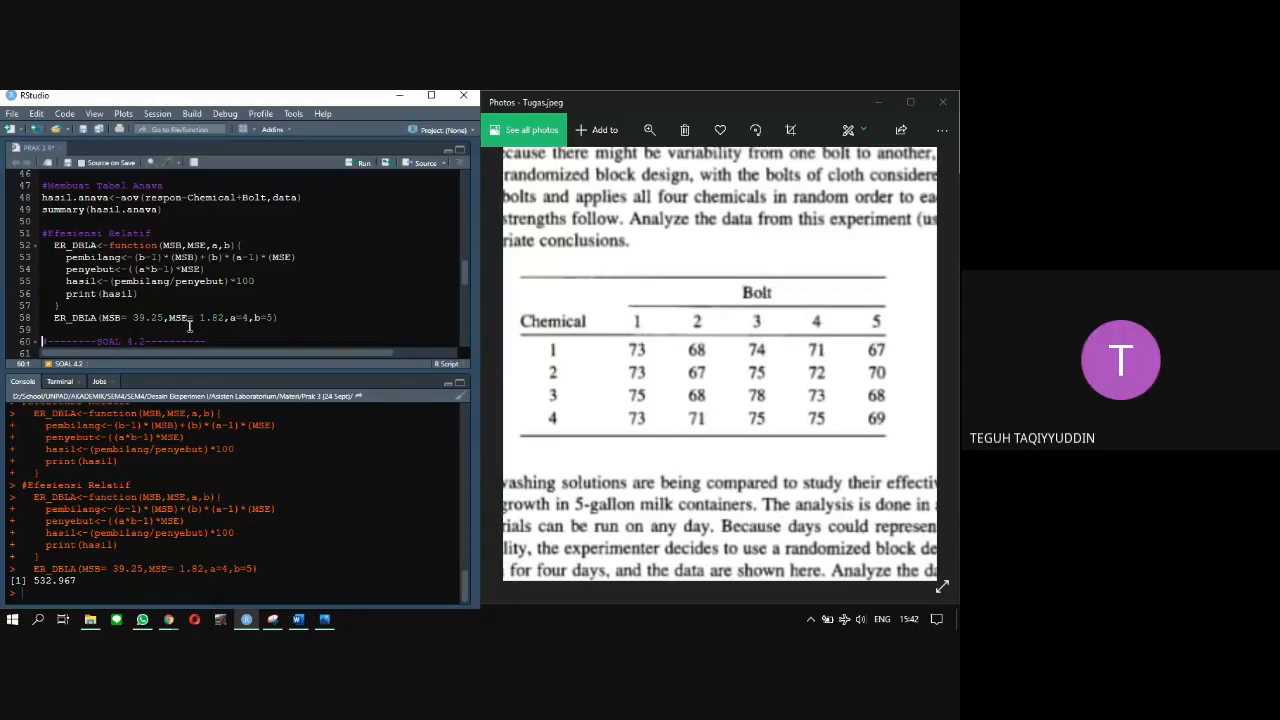
scroll(195, 320, down, 2)
scroll(190, 318, up, 4)
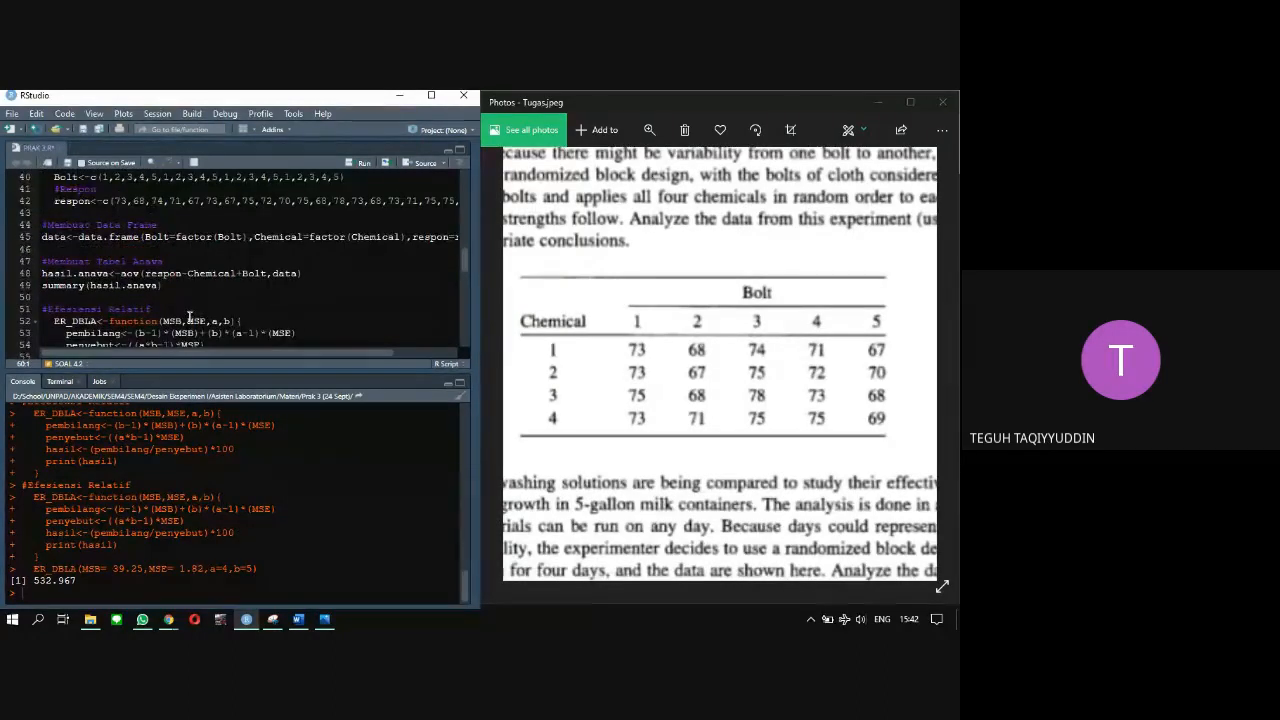
scroll(190, 318, up, 2)
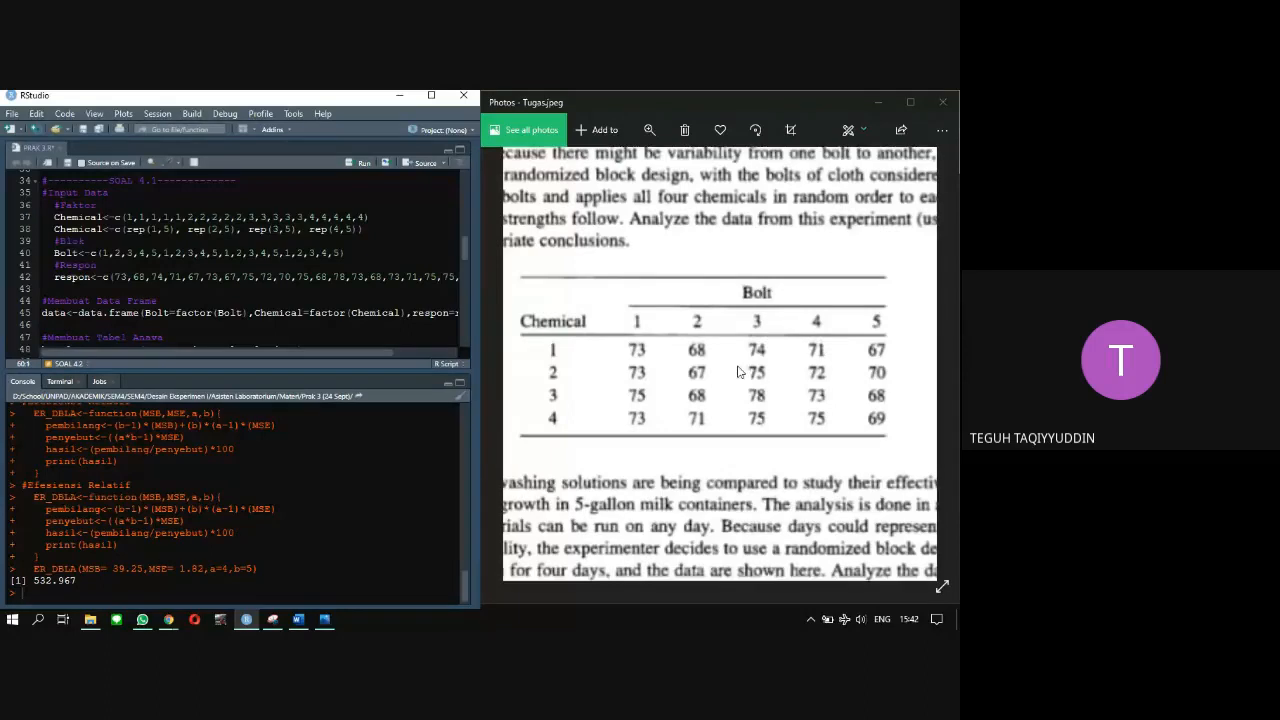
scroll(738, 371, down, 4)
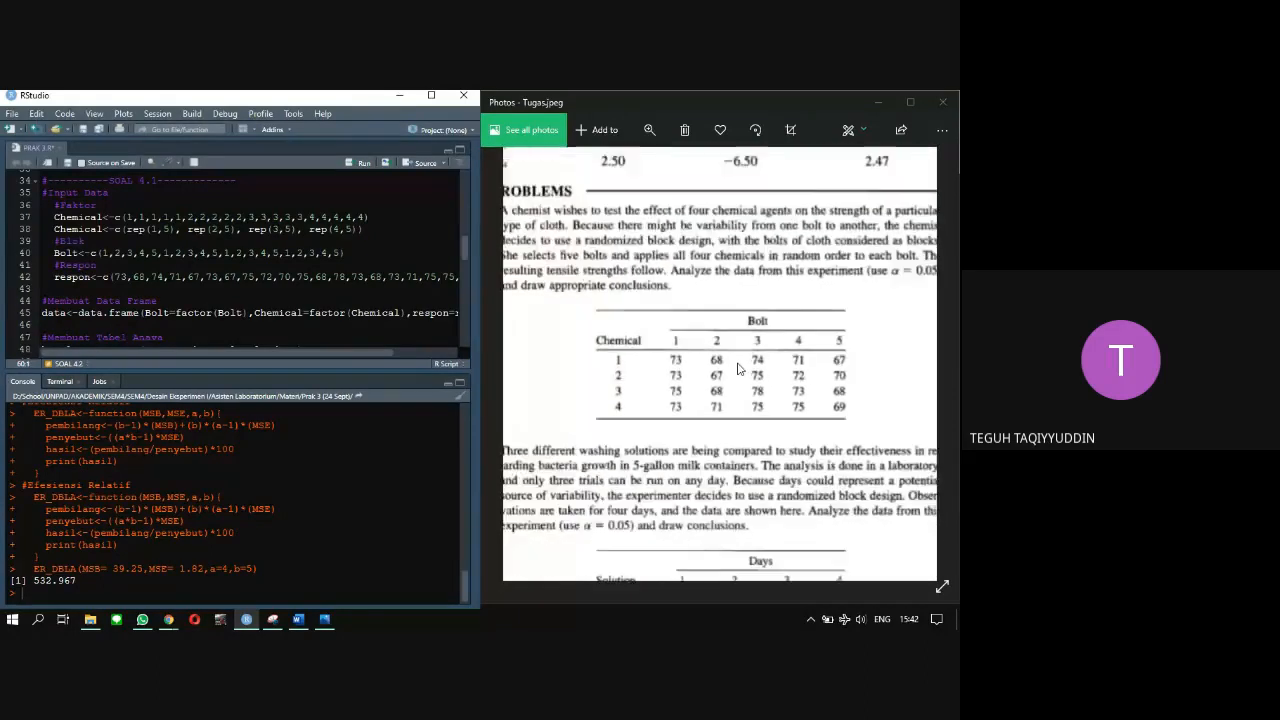
scroll(738, 370, down, 3)
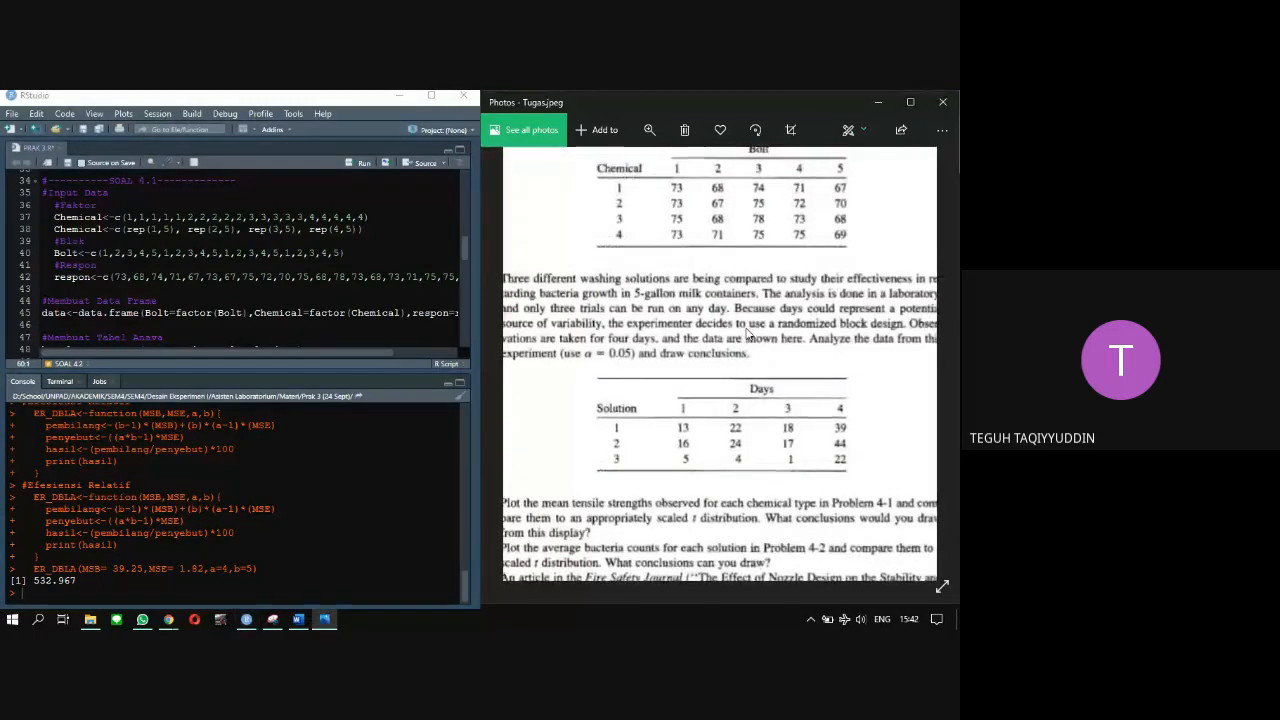
scroll(746, 333, down, 1)
Step: Examine the SOAL 4.2 script section, covering its input data, ANOVA, Duncan and Tukey tests and relative efficiency code, against Problem 4-2
scroll(135, 273, down, 12)
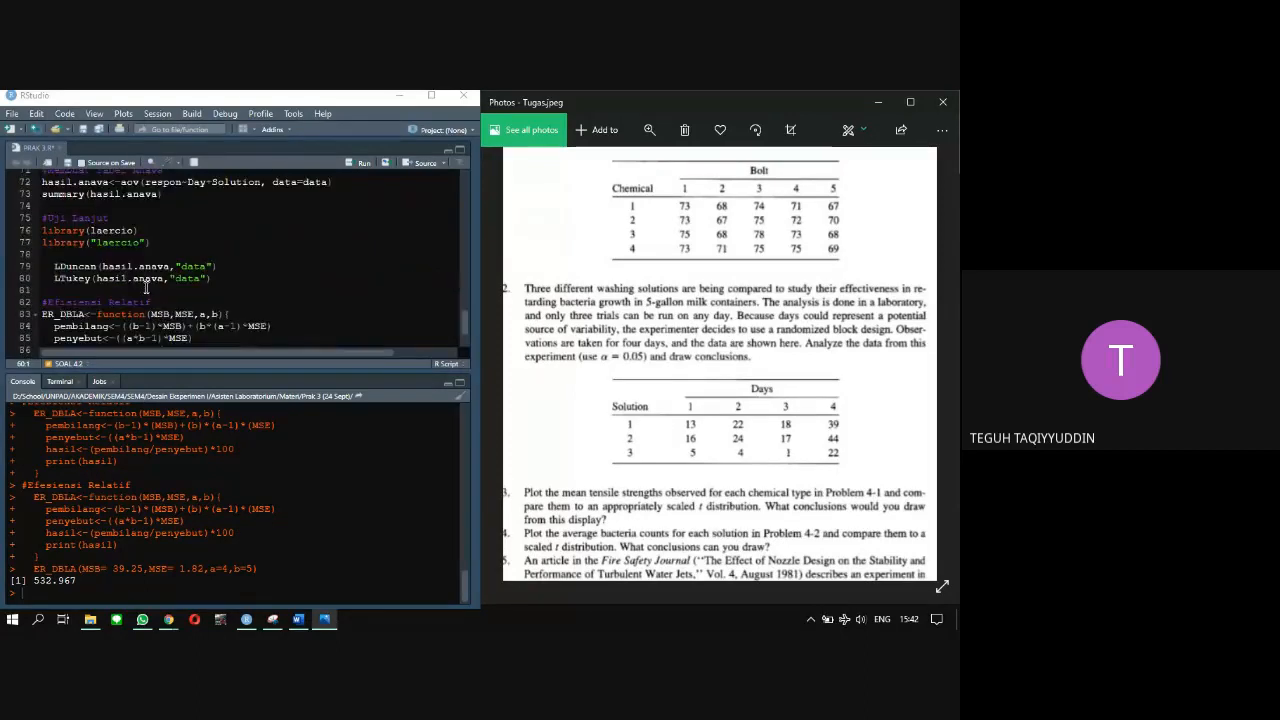
scroll(146, 285, up, 4)
scroll(148, 288, down, 5)
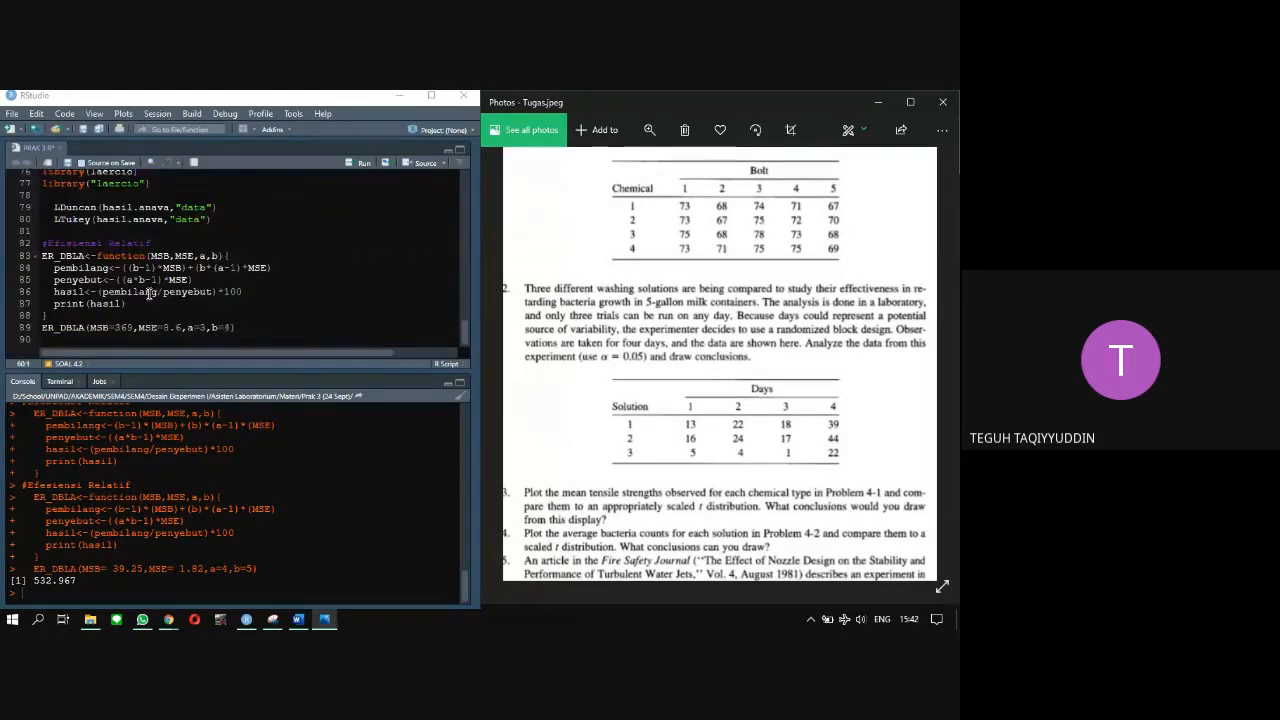
scroll(150, 292, up, 5)
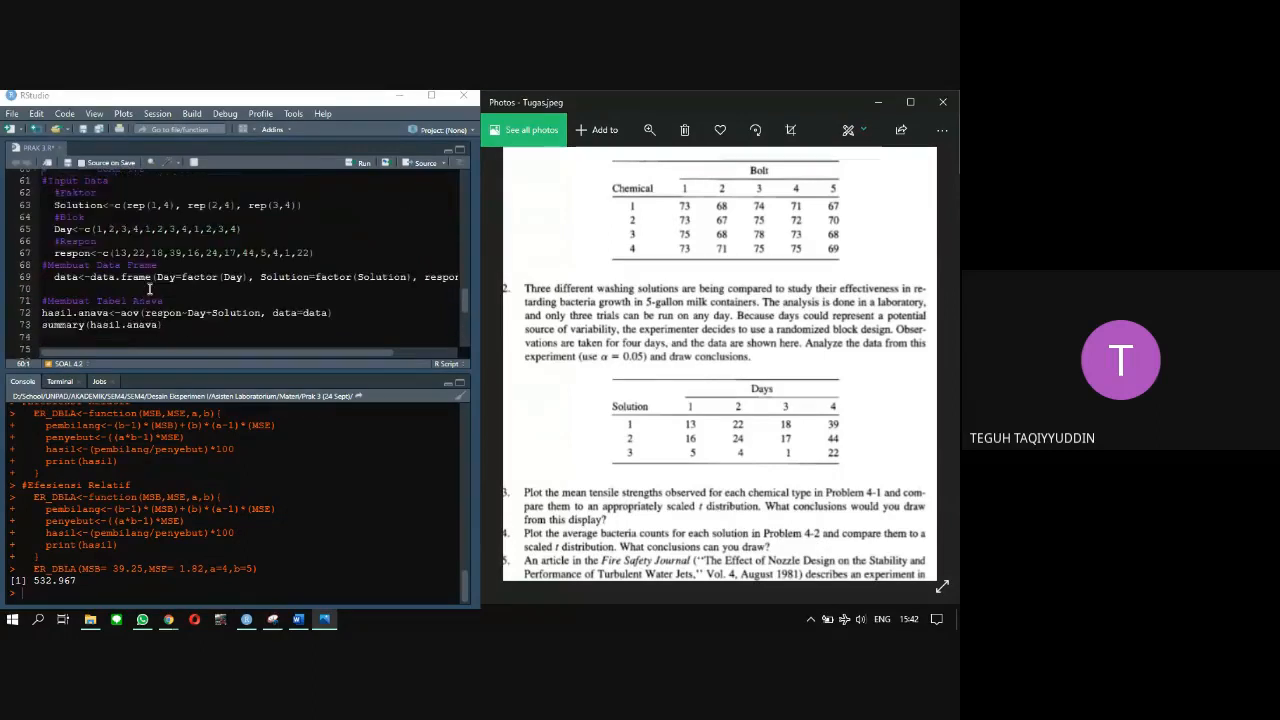
scroll(150, 289, down, 5)
scroll(195, 317, up, 1)
scroll(190, 310, up, 5)
scroll(178, 289, up, 1)
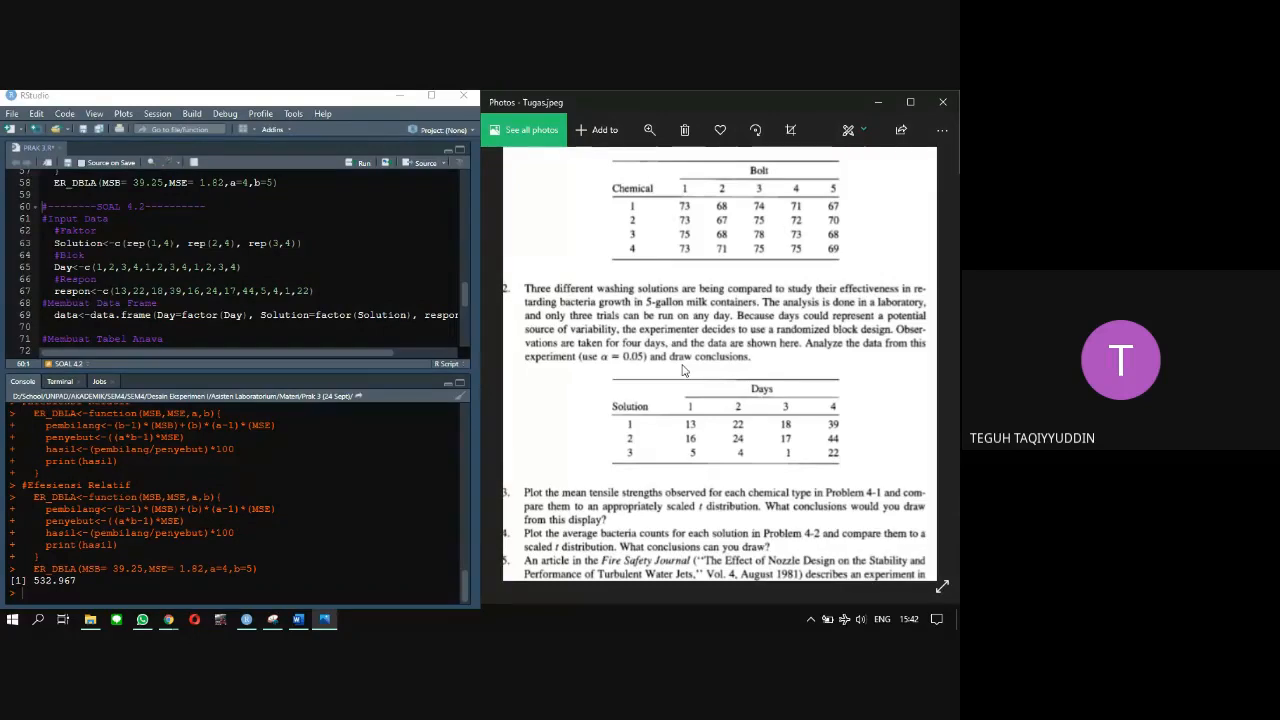
scroll(434, 287, up, 3)
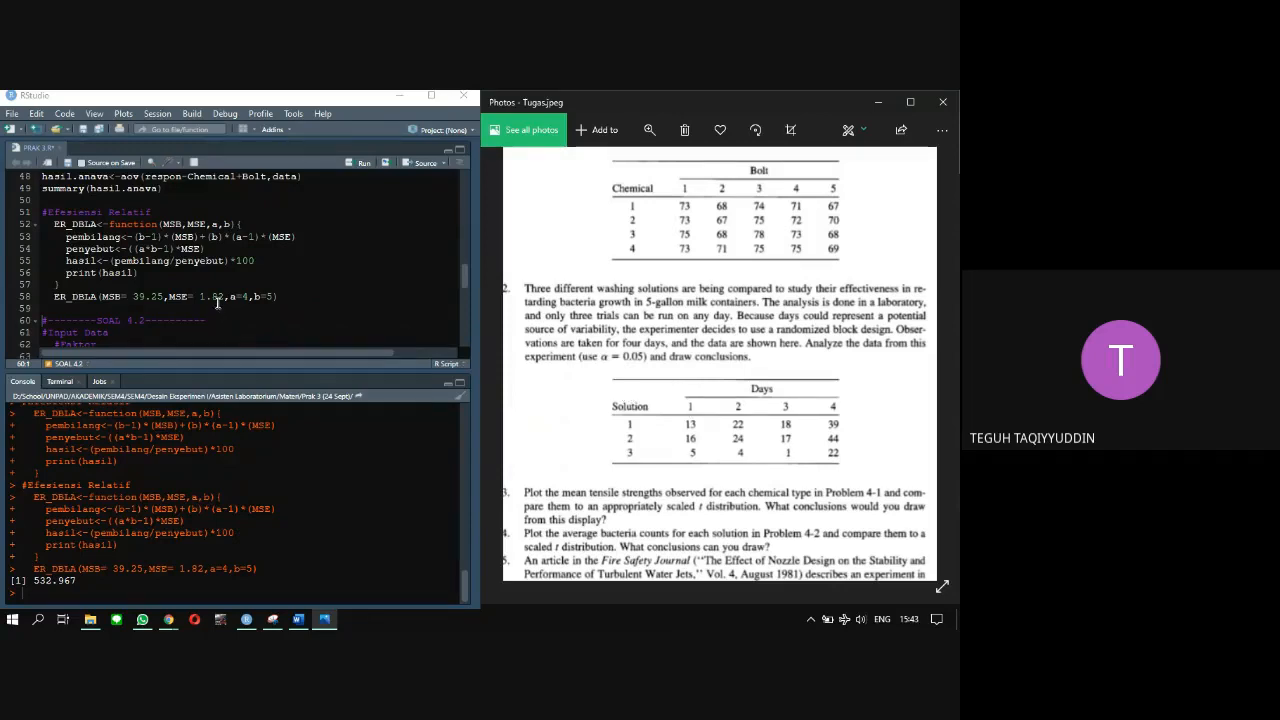
scroll(218, 300, up, 1)
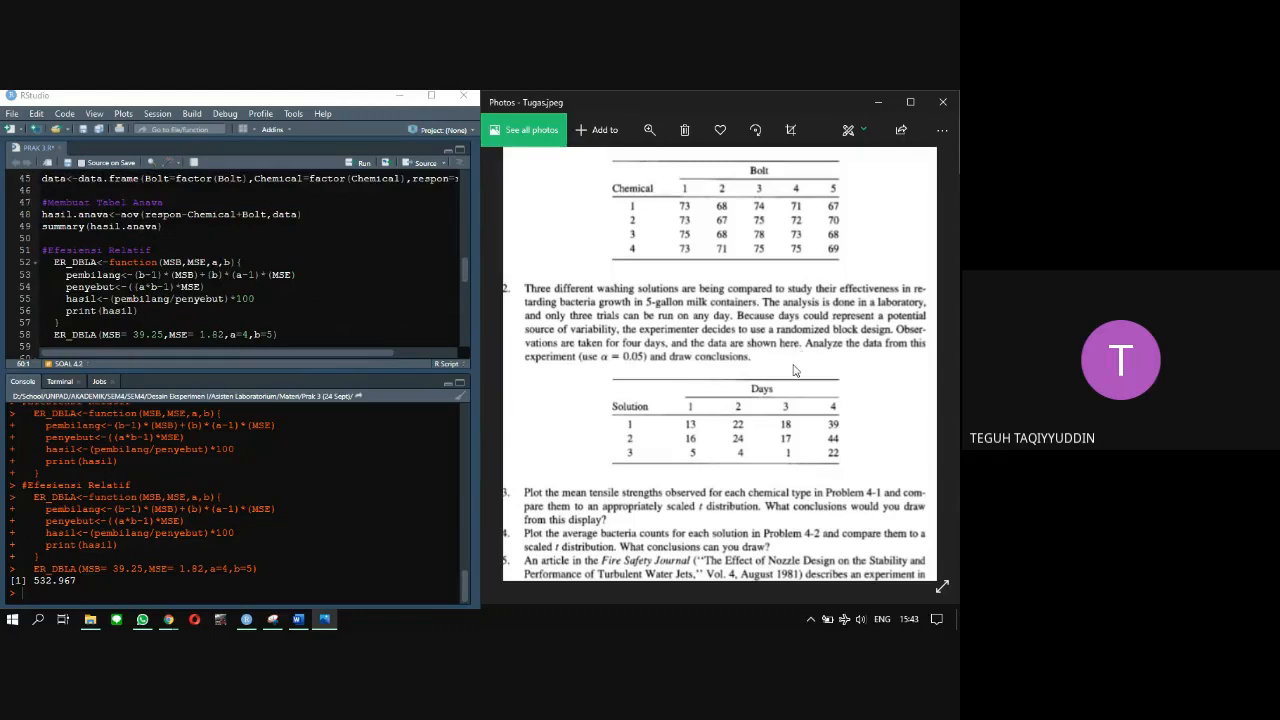